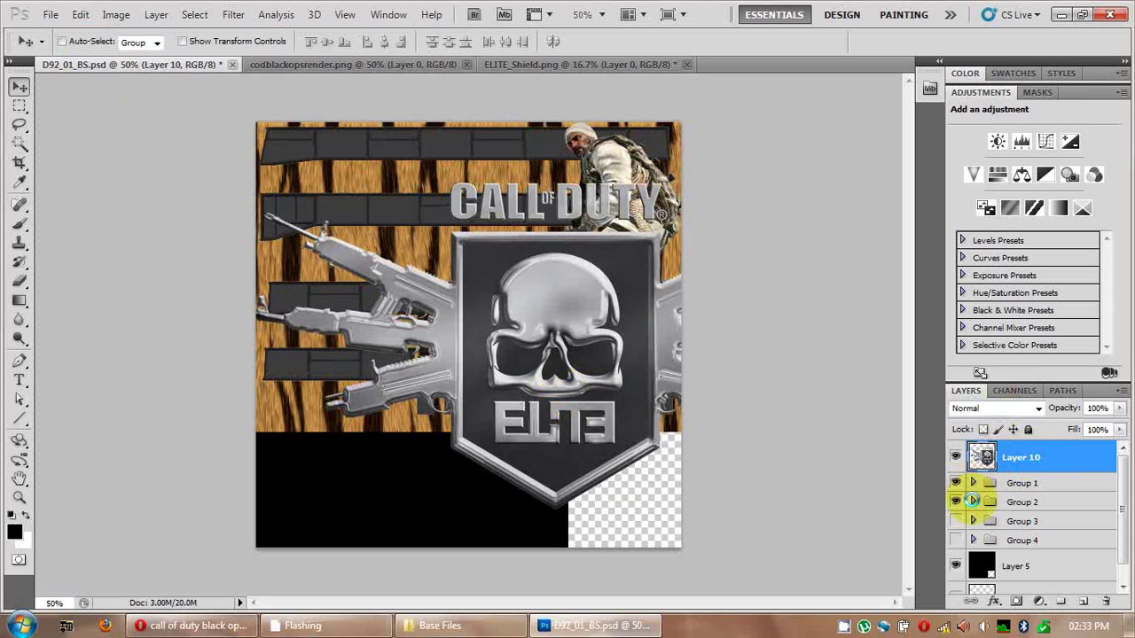
- Move the ELITE shield layer (Layer 10) into Group 2 above Layer 7 and hide Group 1
left_click(972, 502)
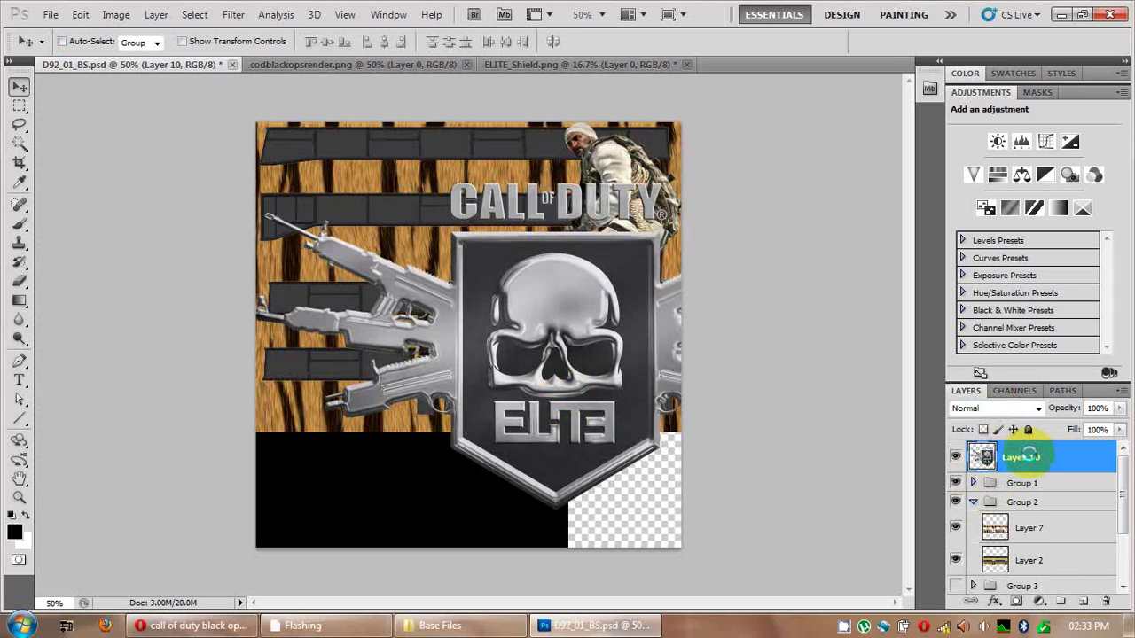
left_click_drag(1028, 457, 1030, 503)
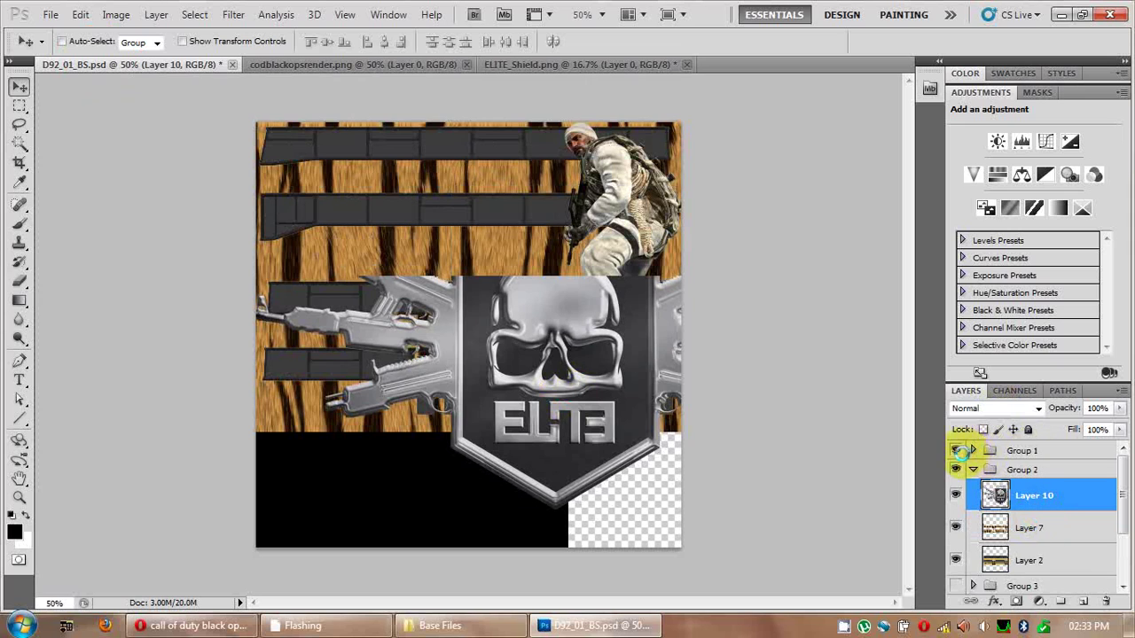
left_click(955, 450)
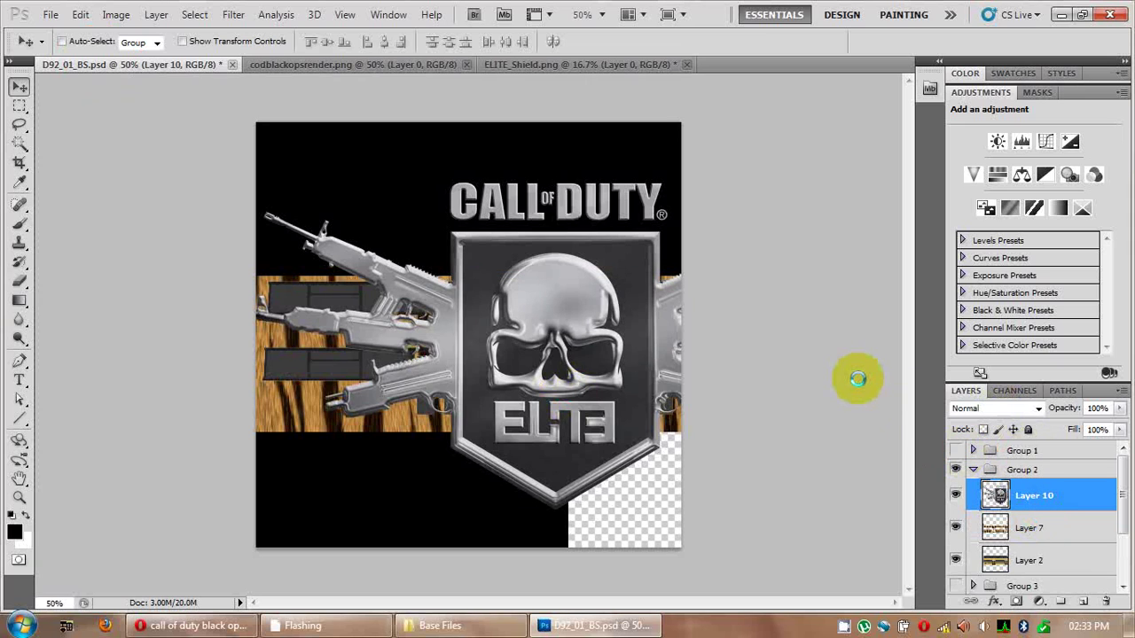
key("ctrl+t")
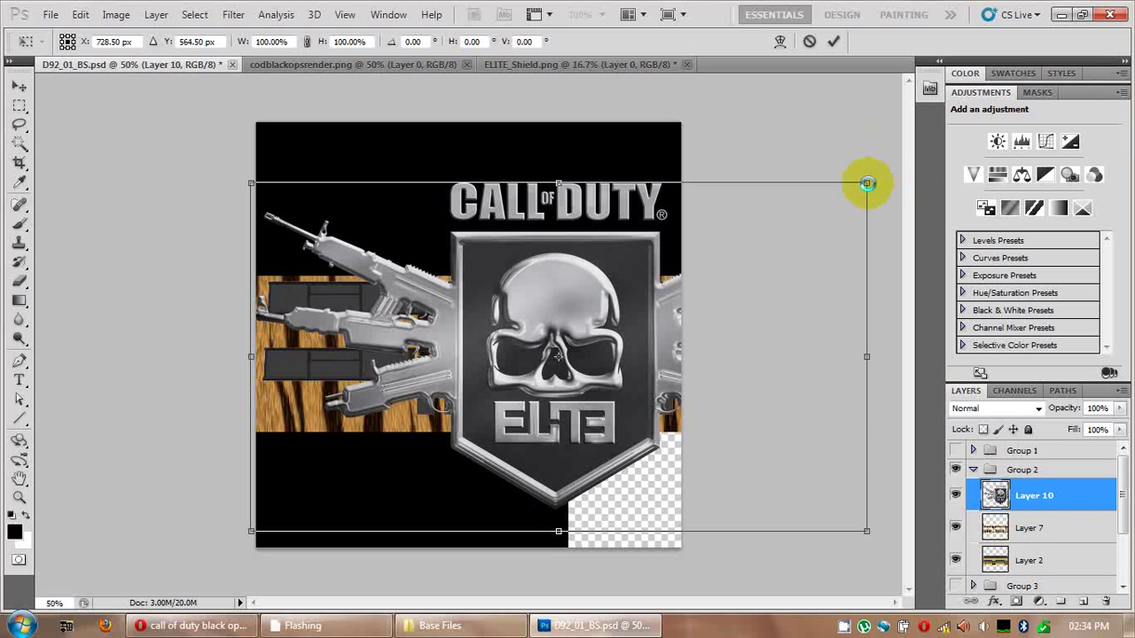
left_click_drag(866, 189, 562, 332)
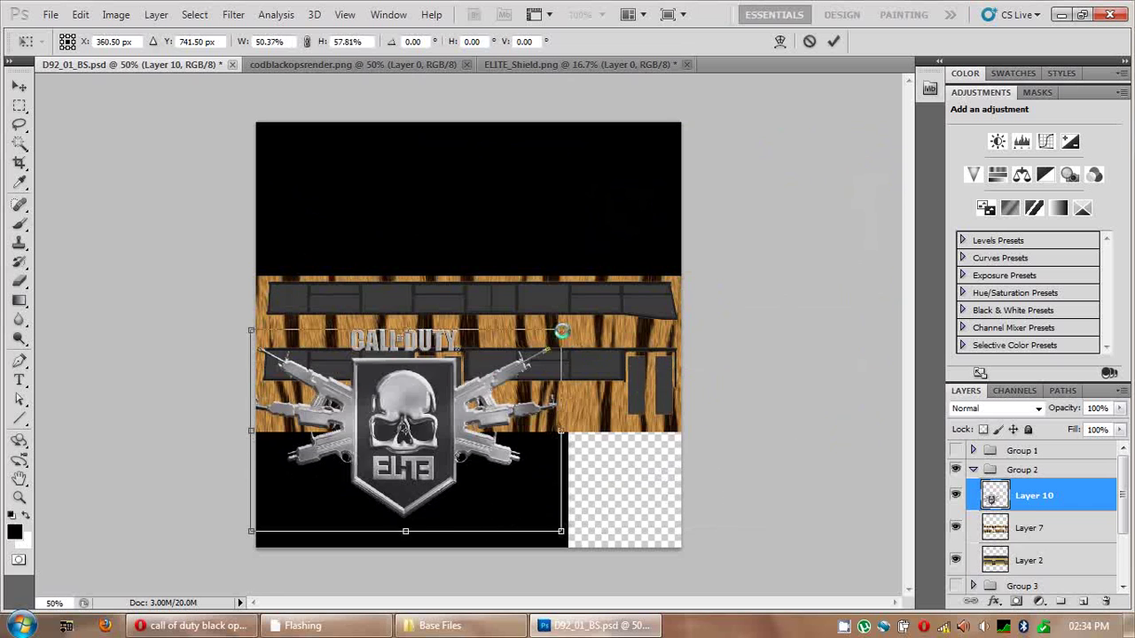
left_click_drag(304, 266, 364, 335)
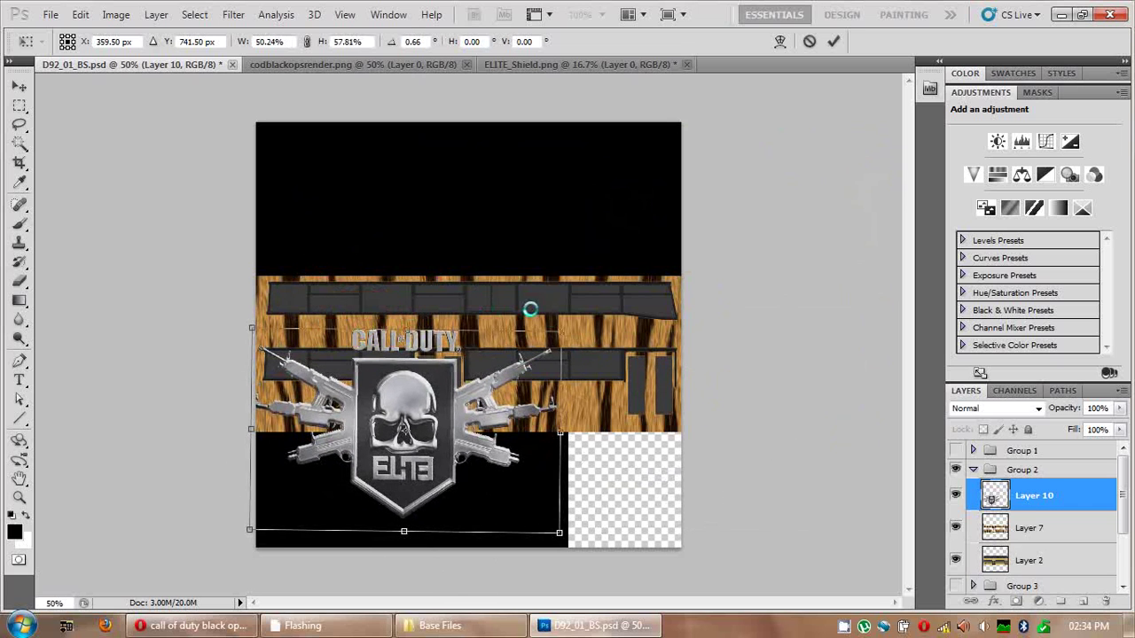
left_click_drag(559, 332, 325, 180)
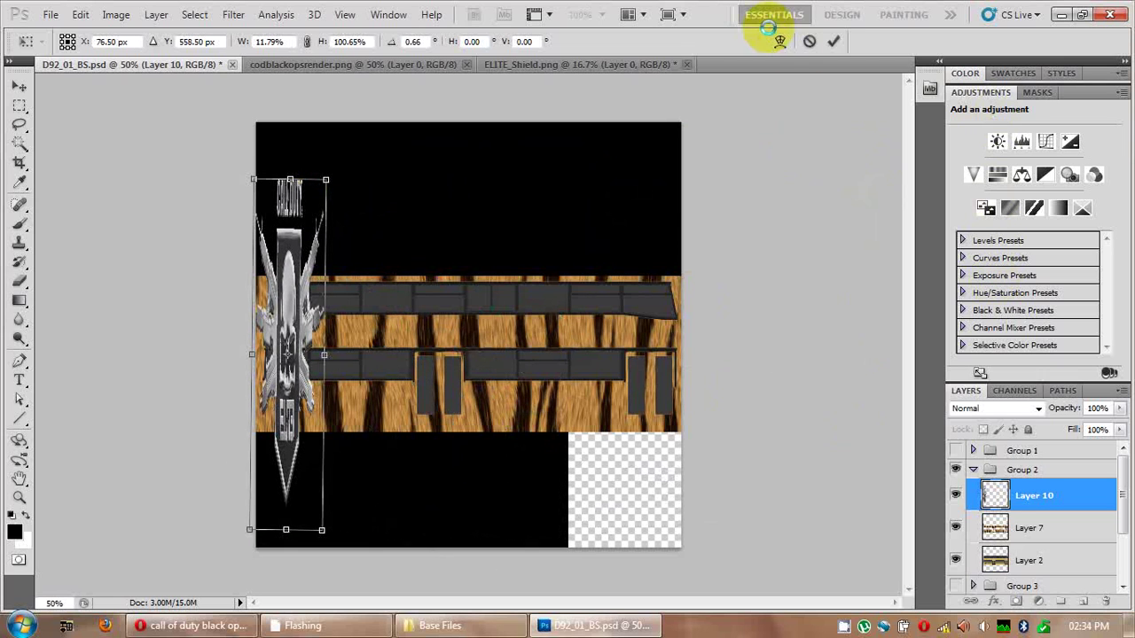
left_click(808, 42)
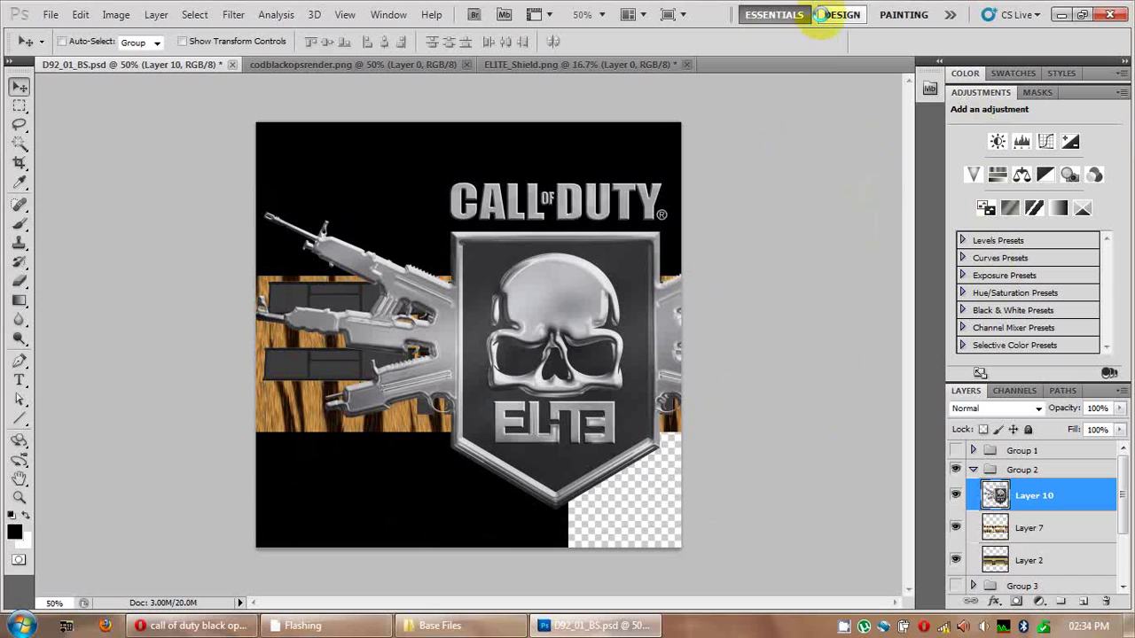
- Scale the ELITE shield proportionally to about 32% and place it over the middle of Group 2's lower window strip
key("ctrl+t")
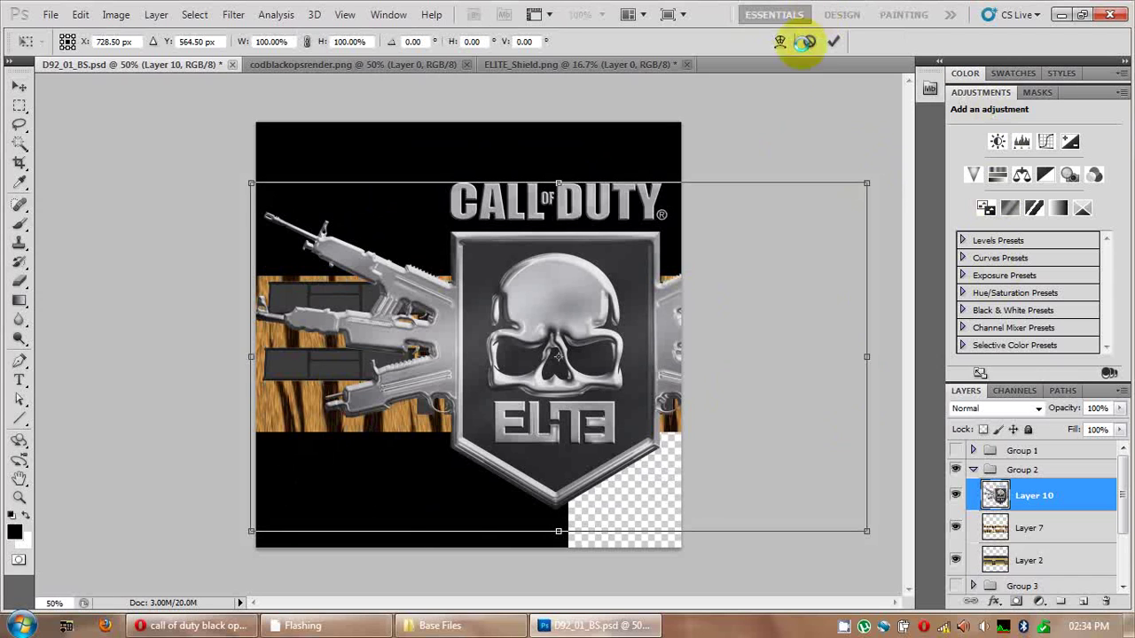
left_click_drag(866, 182, 479, 469)
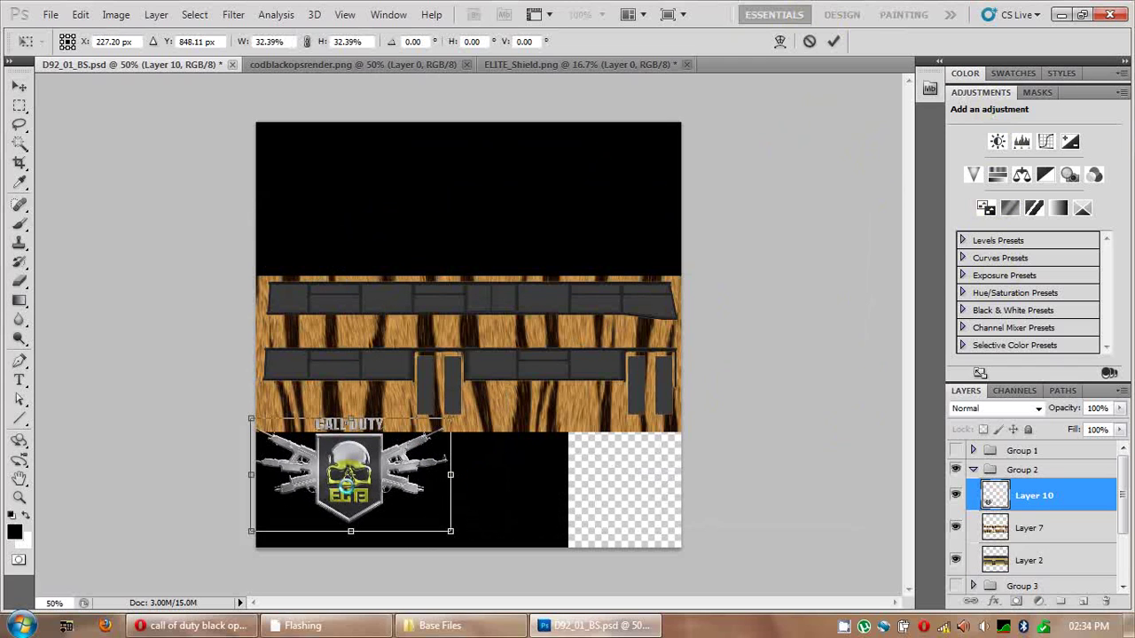
left_click(833, 41)
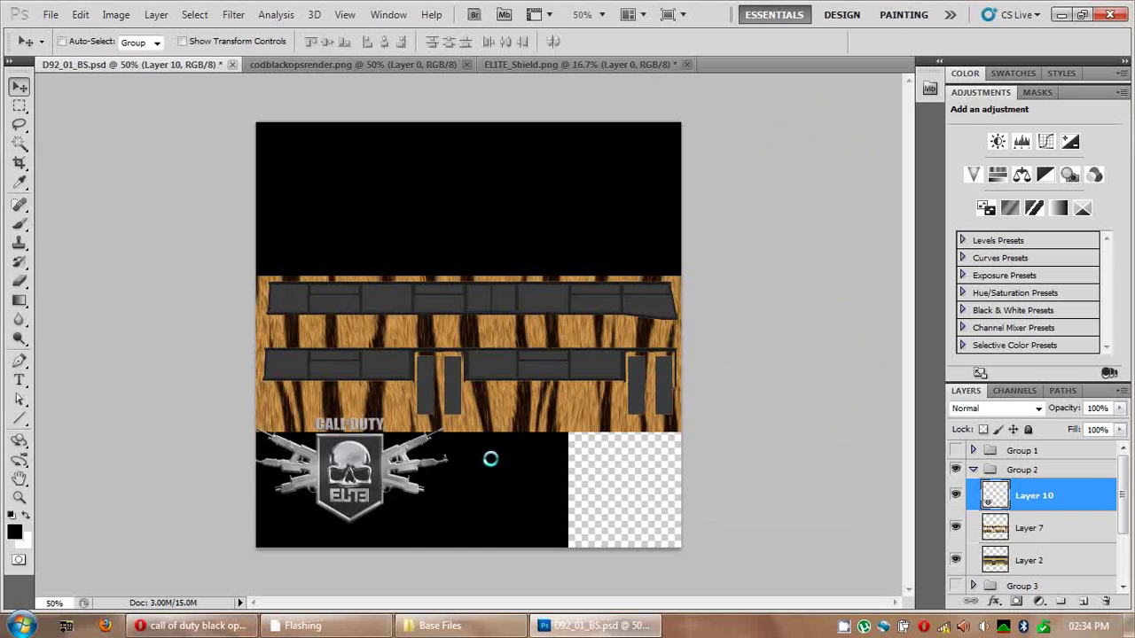
left_click_drag(349, 473, 436, 379)
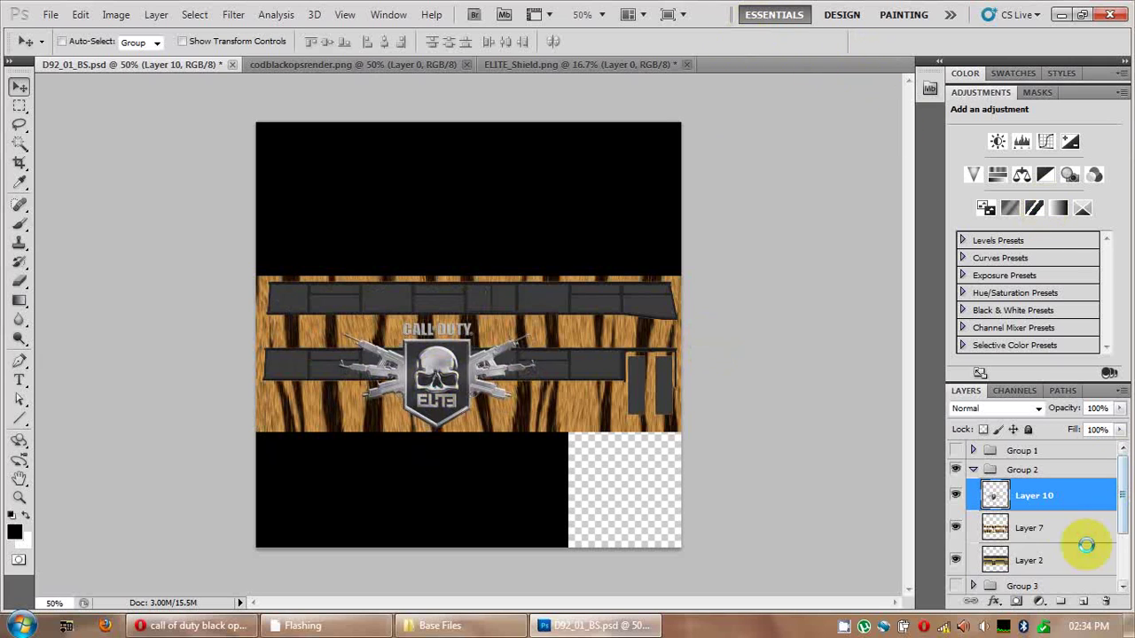
- Collapse Group 2 and make Group 1, Group 3 and Group 4 visible
left_click(974, 470)
left_click(955, 451)
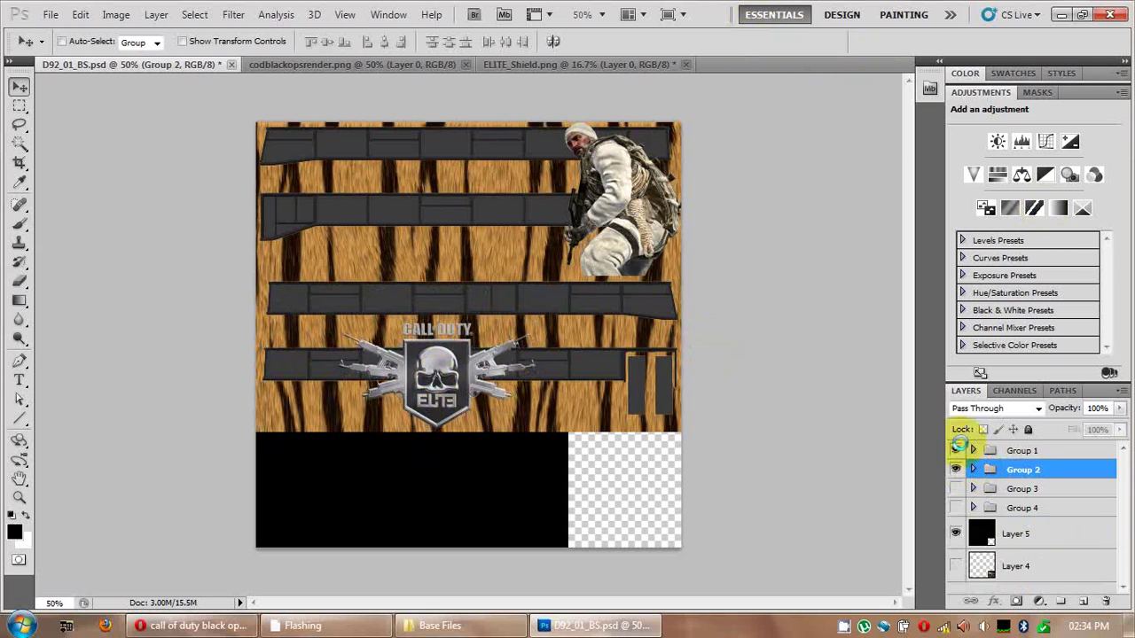
left_click(955, 488)
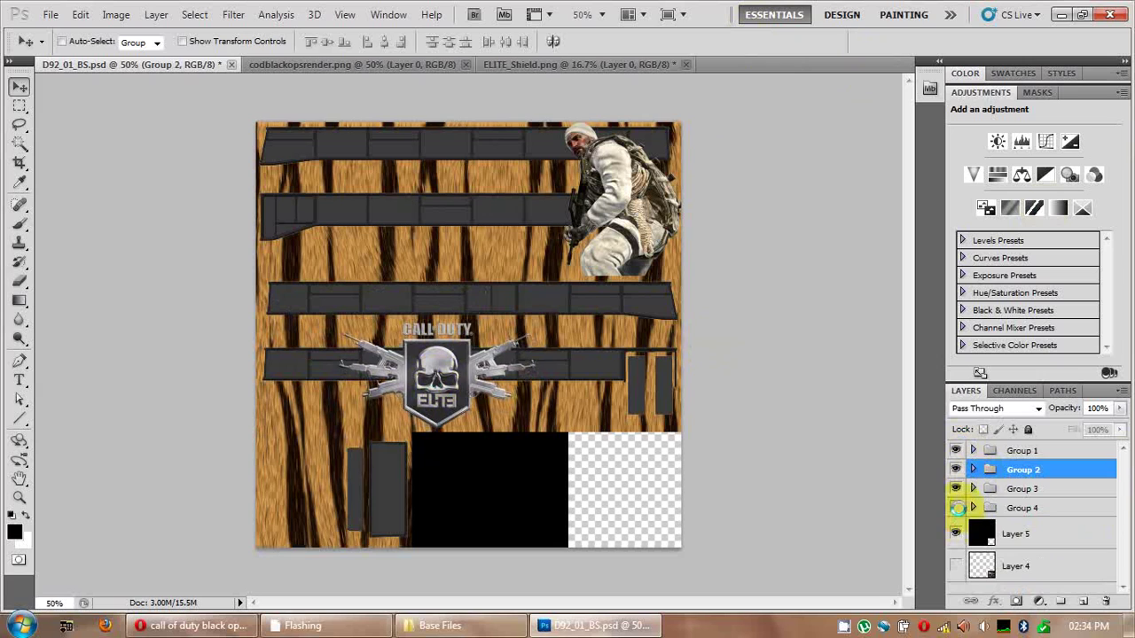
left_click(956, 508)
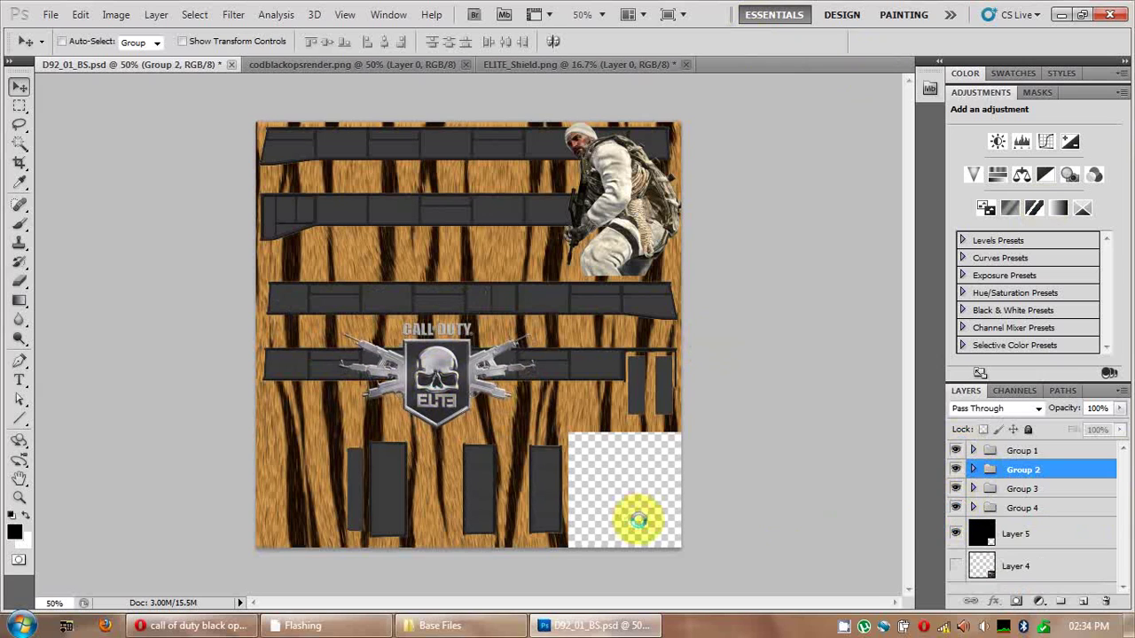
- Open logocp.png from the Base Files folder in Photoshop
left_click(492, 626)
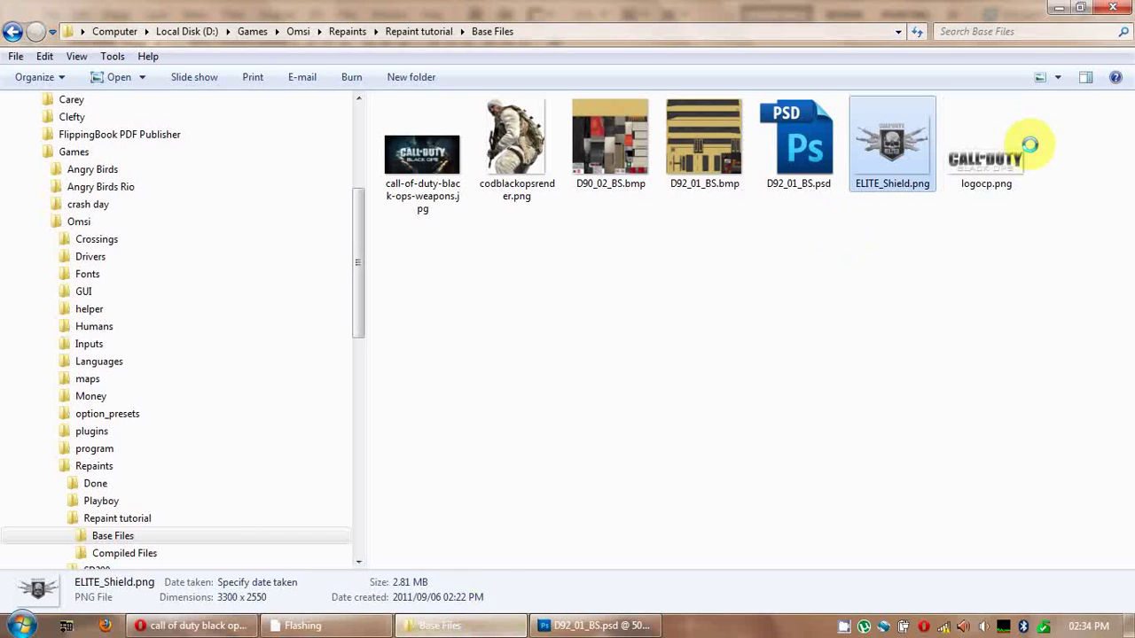
left_click(991, 158)
right_click(998, 157)
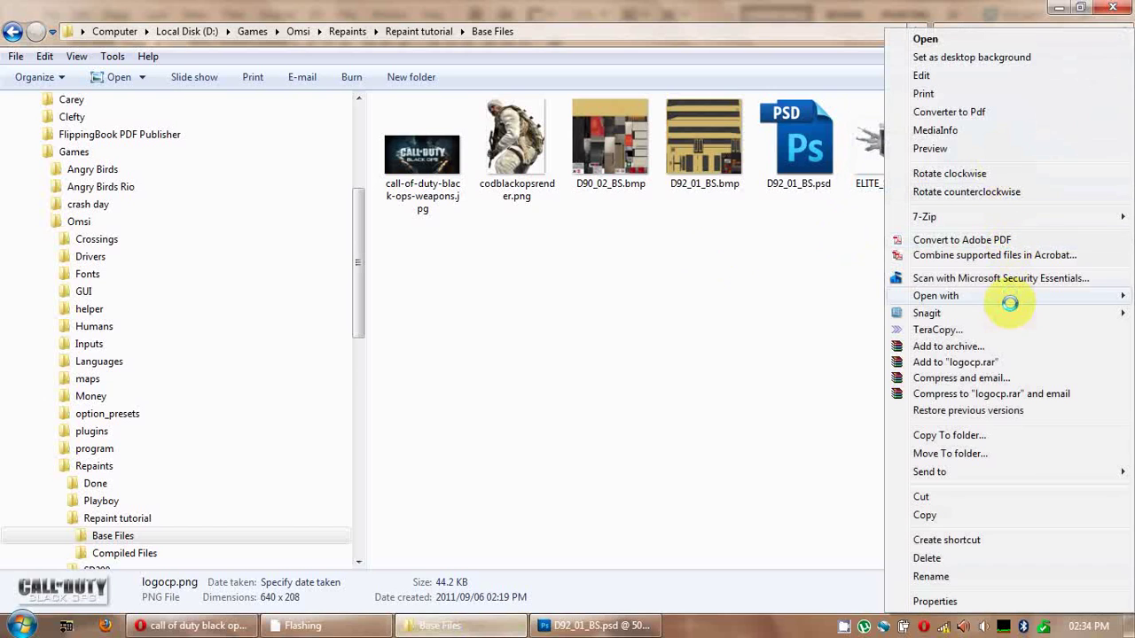
mouse_move(1011, 298)
left_click(743, 314)
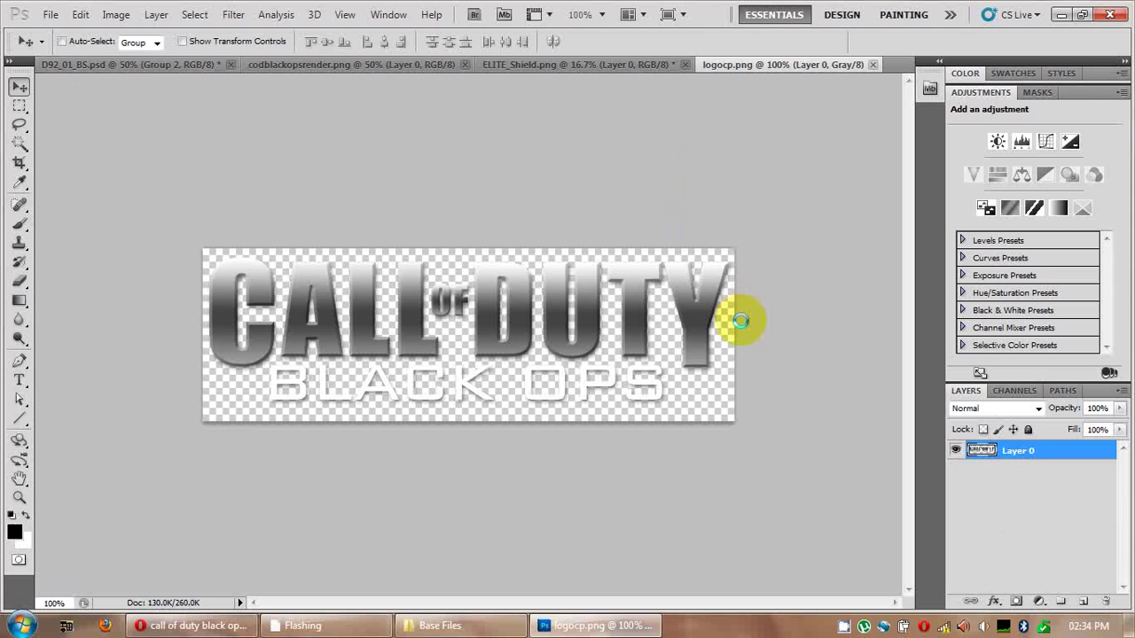
left_click(486, 629)
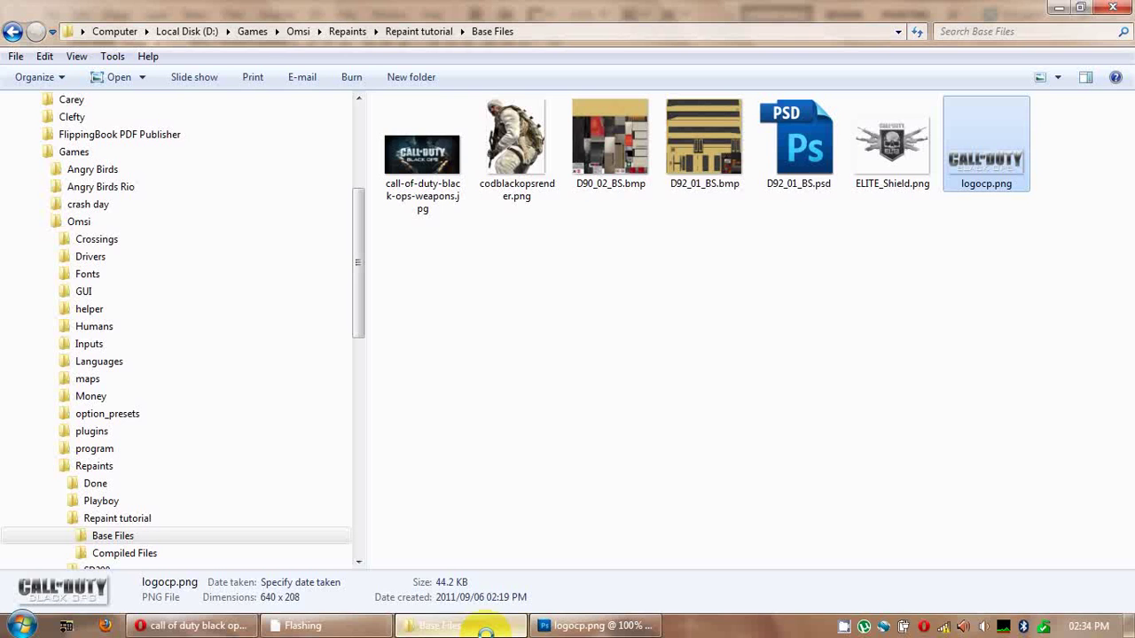
left_click(581, 622)
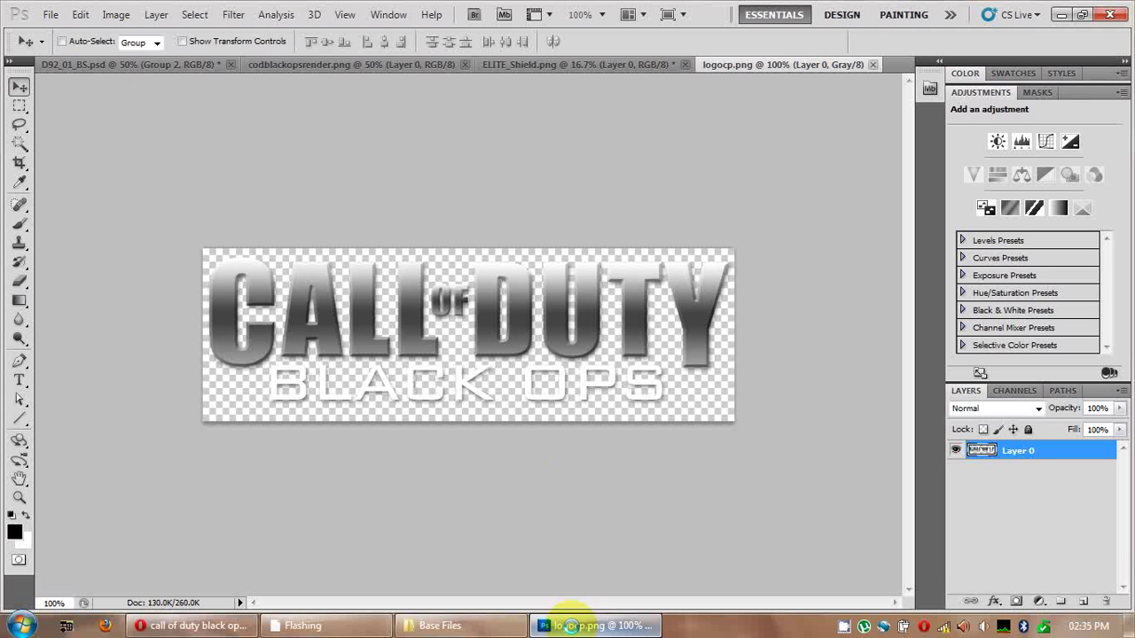
- Copy the Call of Duty Black Ops logo into D92_01_BS.psd and move its layer into Group 4
left_click_drag(369, 331, 530, 461)
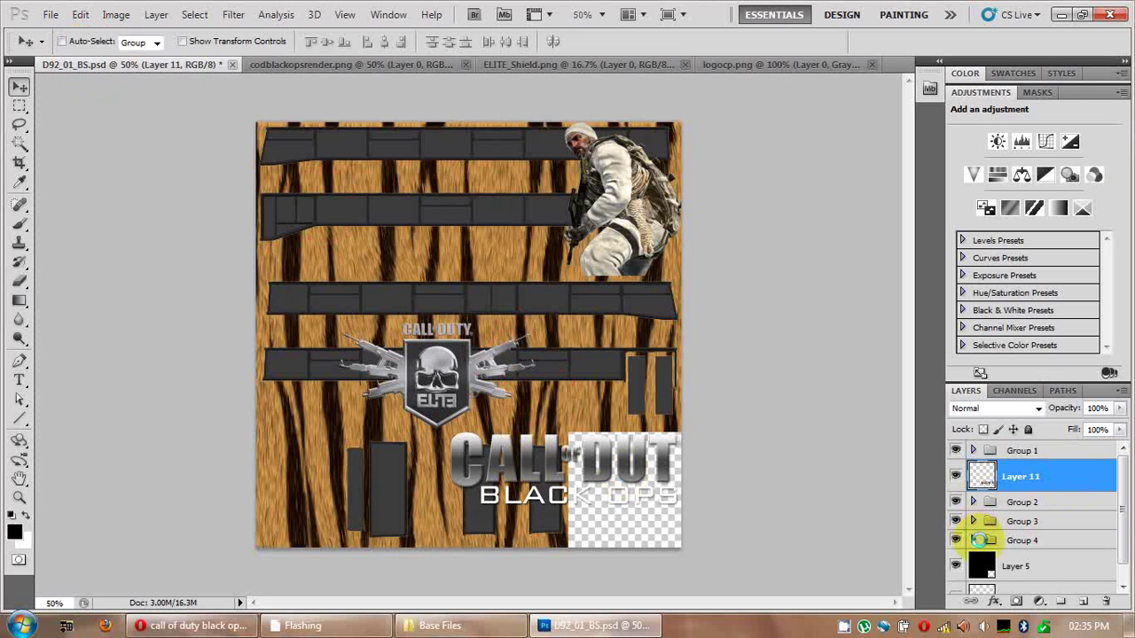
left_click(975, 540)
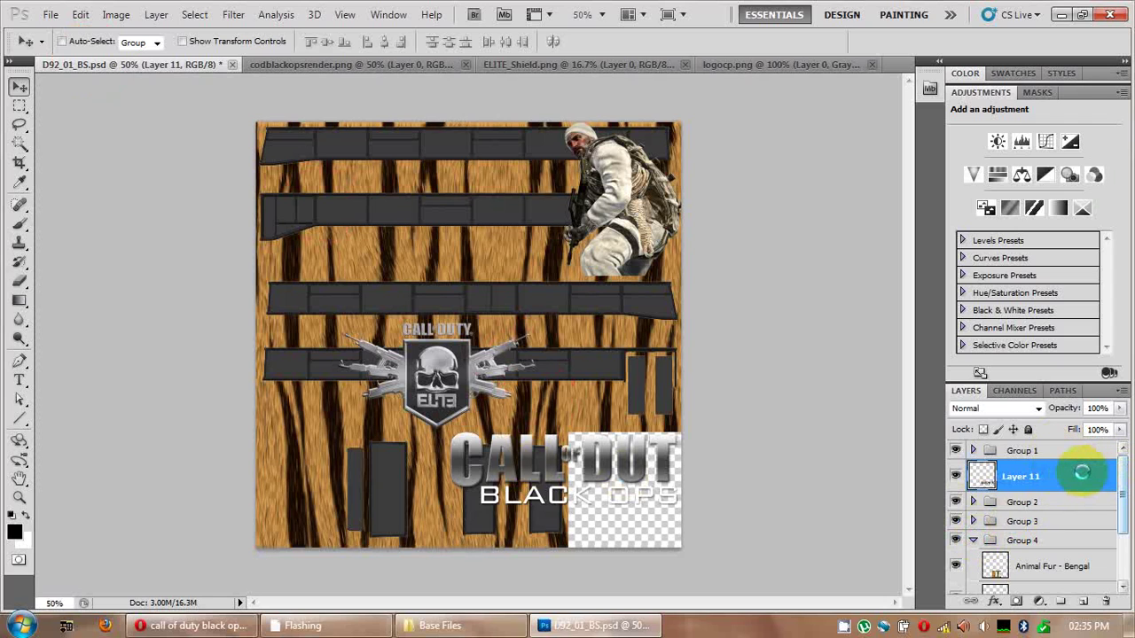
left_click_drag(1075, 473, 1092, 537)
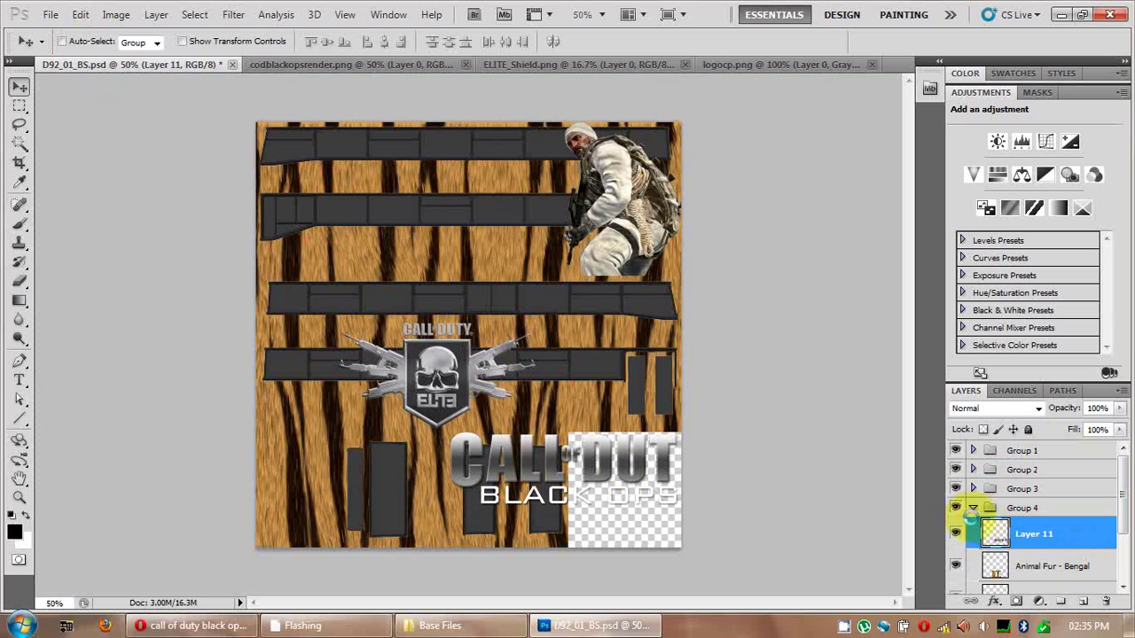
left_click(980, 507)
left_click(973, 506)
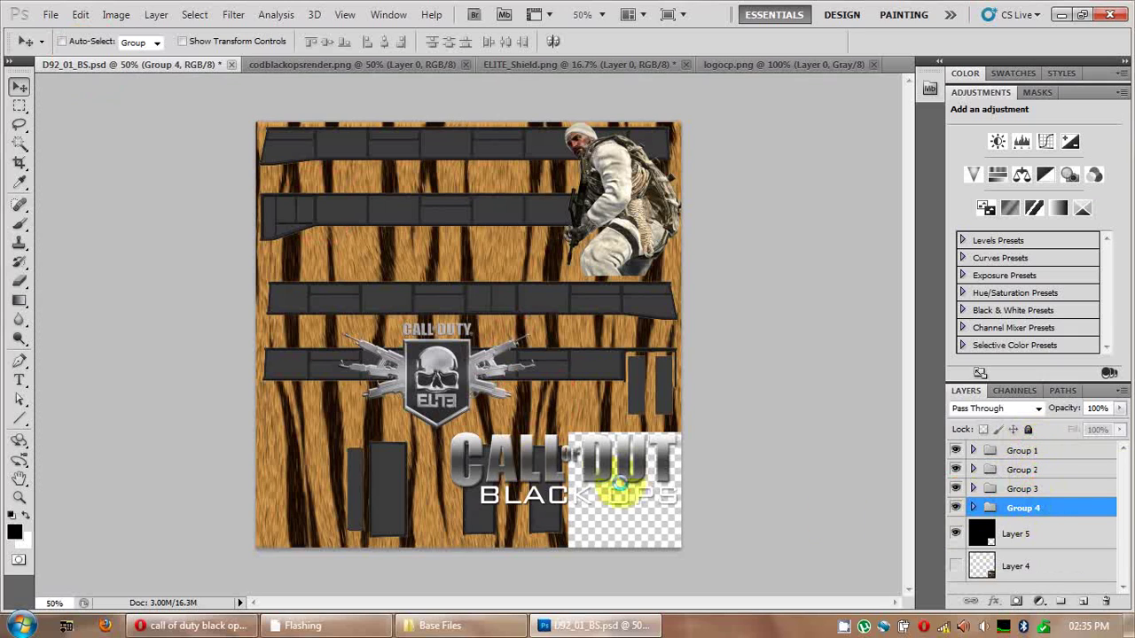
- Scale the Black Ops logo to about 32%, rotate it about 88° clockwise, and fit it on Group 4's dark panel beside the transparent area
left_click(973, 507)
left_click(1011, 523)
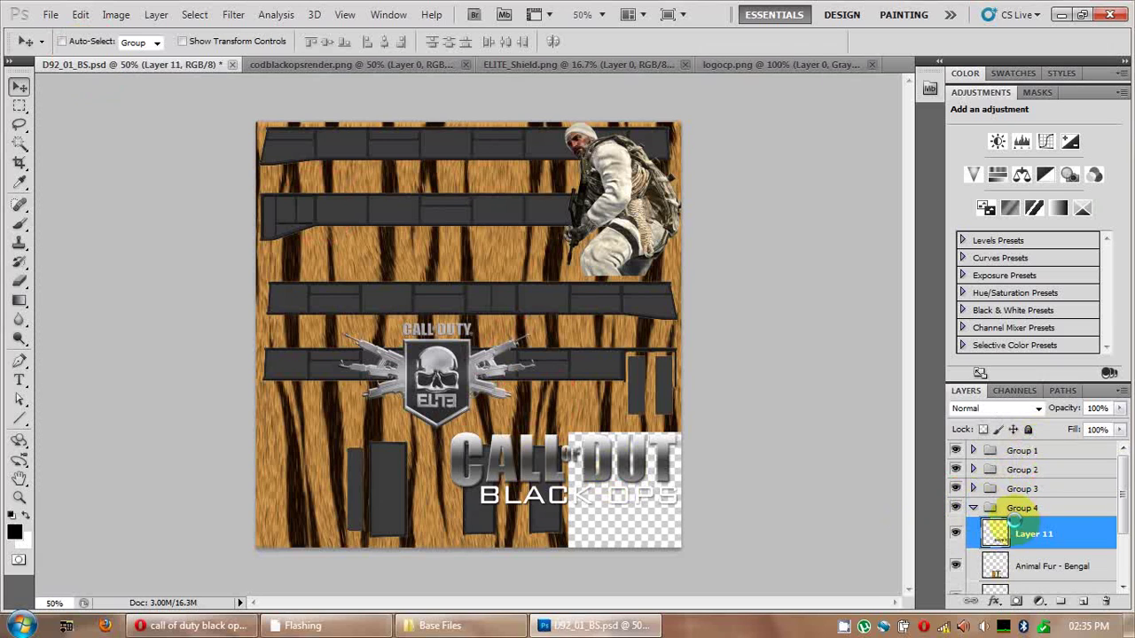
key("ctrl+t")
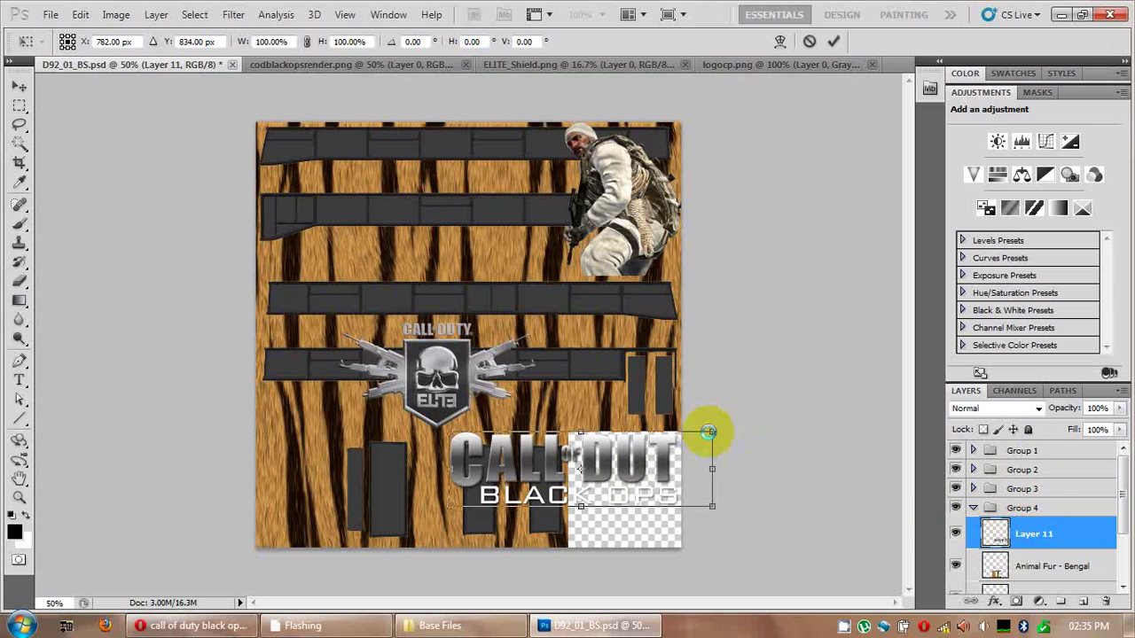
left_click_drag(712, 432, 611, 486)
mouse_move(619, 448)
left_mouse_down()
mouse_move(600, 473)
mouse_move(581, 593)
mouse_move(570, 595)
left_mouse_up()
mouse_move(532, 523)
left_mouse_down()
mouse_move(558, 514)
mouse_move(542, 512)
left_mouse_up()
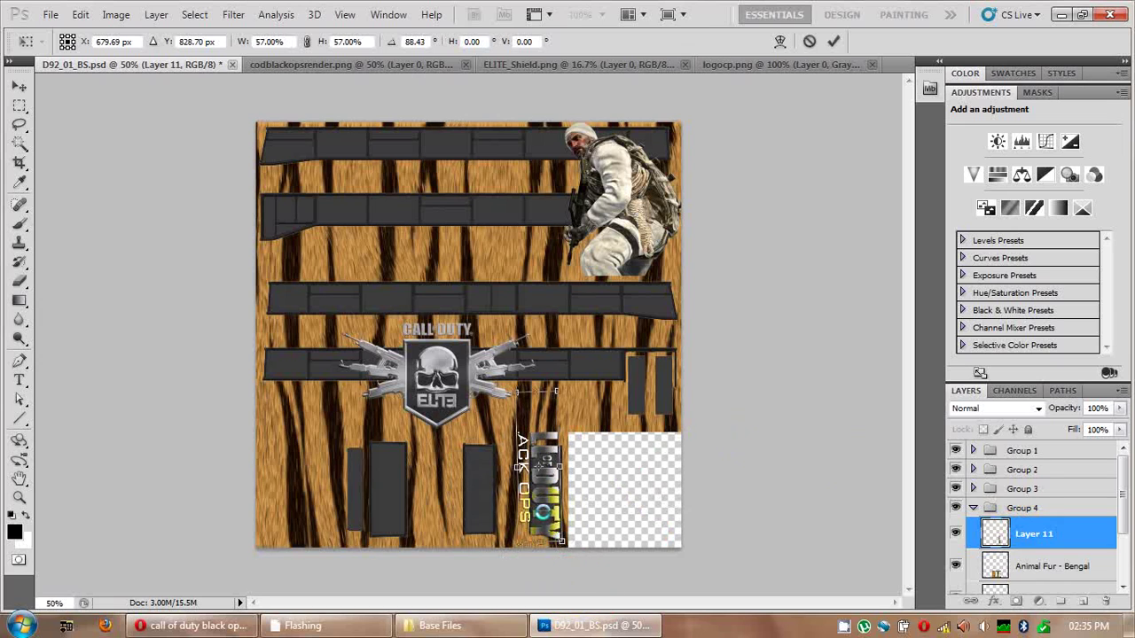
mouse_move(563, 390)
left_mouse_down()
mouse_move(574, 413)
mouse_move(532, 472)
mouse_move(542, 462)
left_mouse_up()
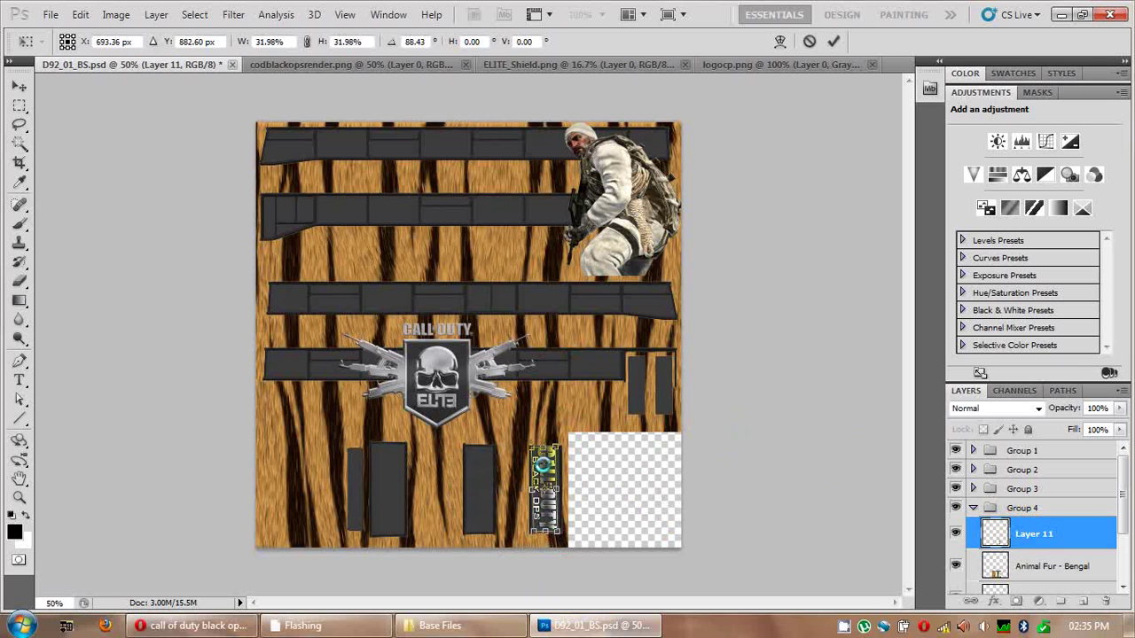
left_click_drag(542, 462, 542, 464)
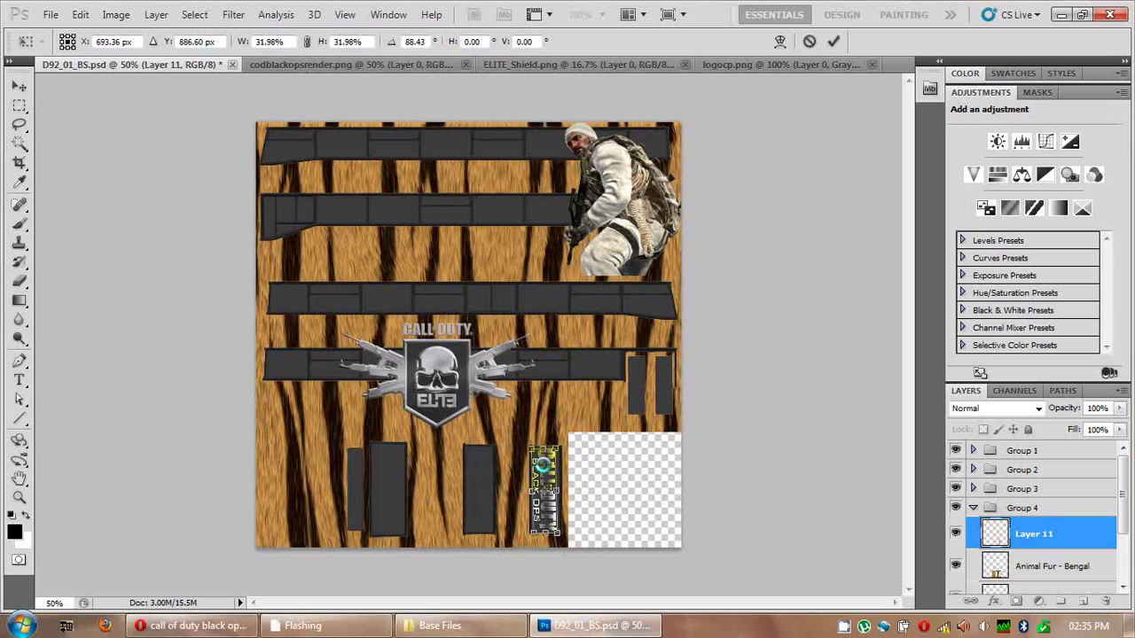
left_click(833, 41)
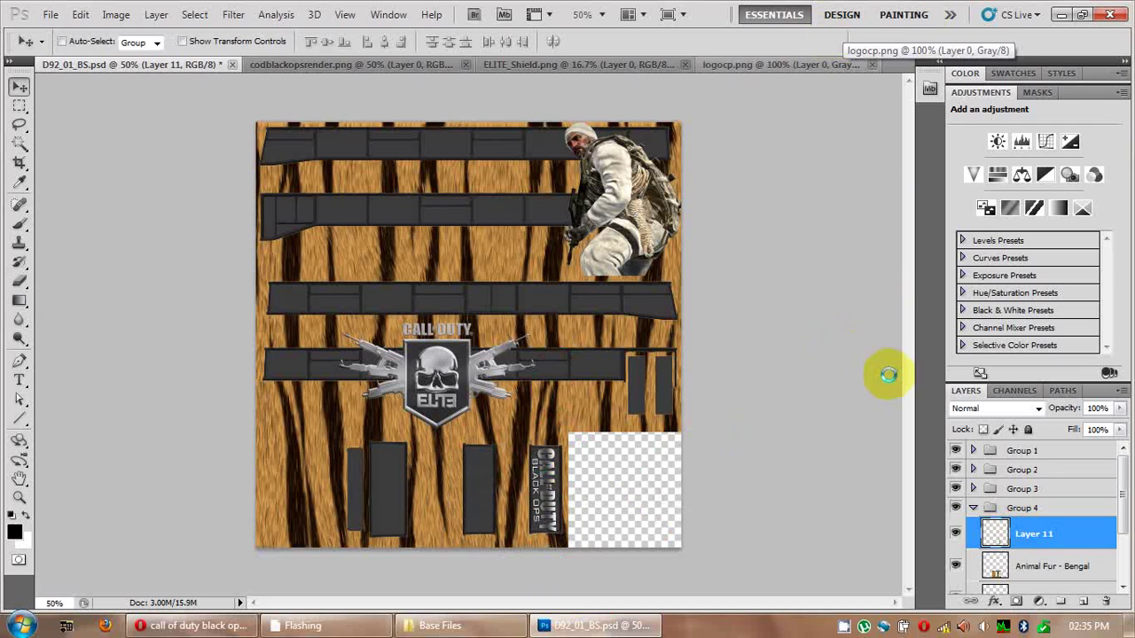
- Collapse Group 4, then show Layer 4 and hide the black Layer 5
left_click(973, 507)
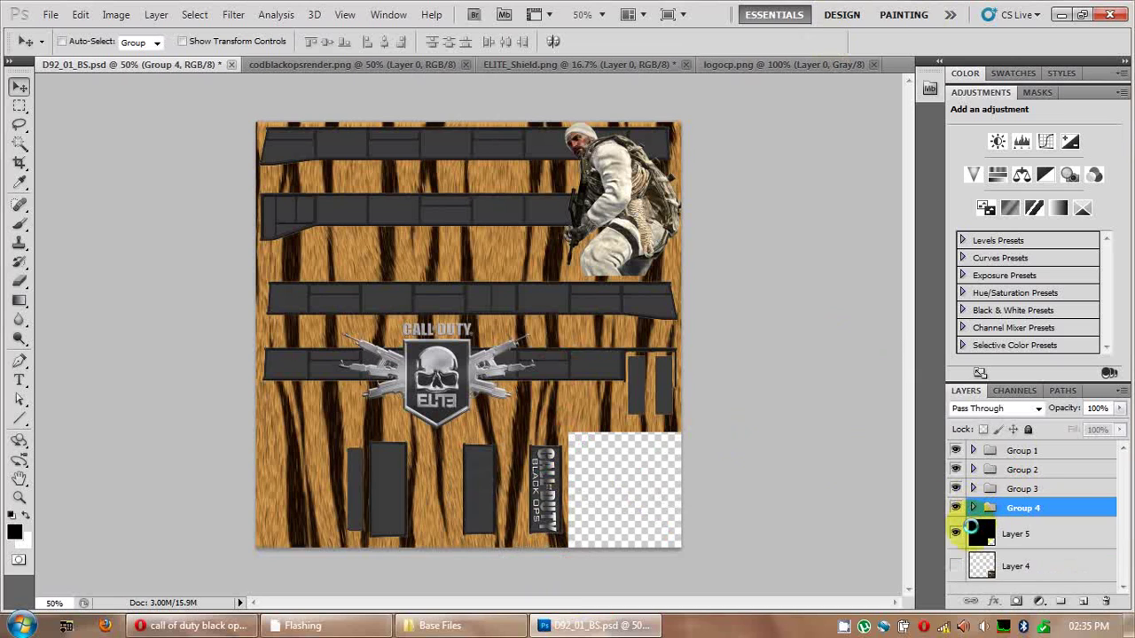
left_click(954, 565)
left_click(956, 533)
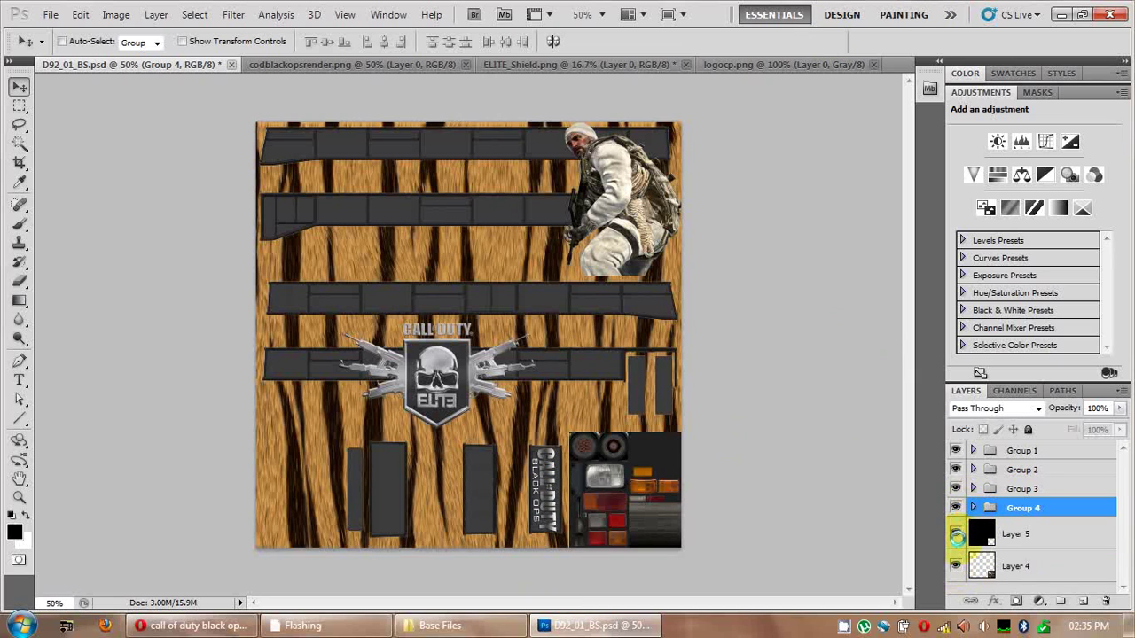
- Delete the black Layer 5 and save D92_01_BS.psd
left_click(1018, 534)
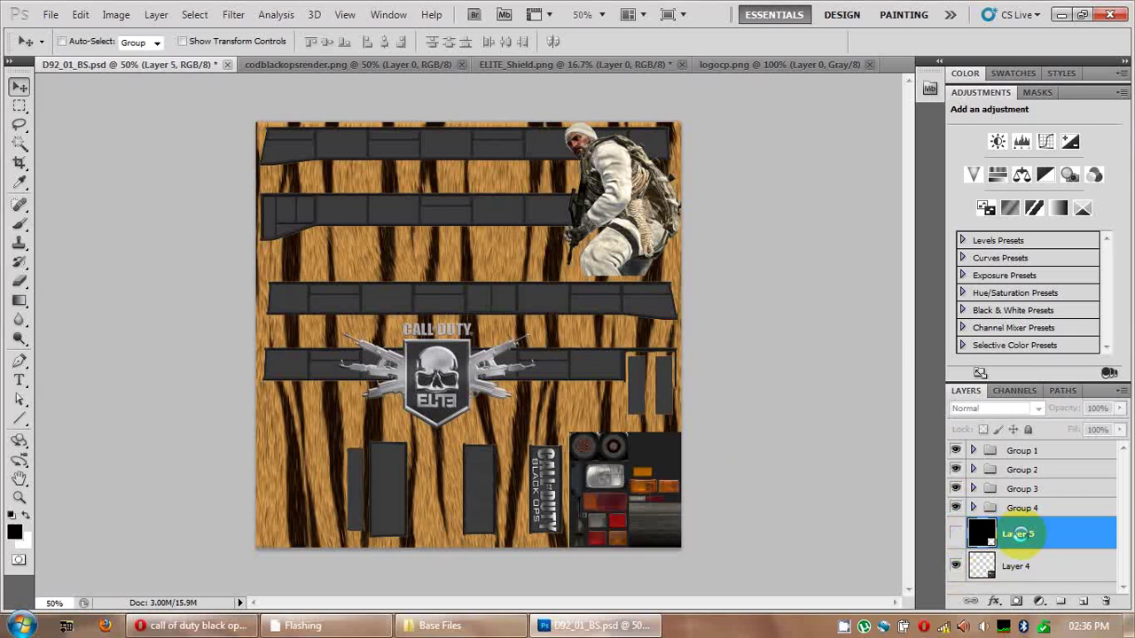
key("Delete")
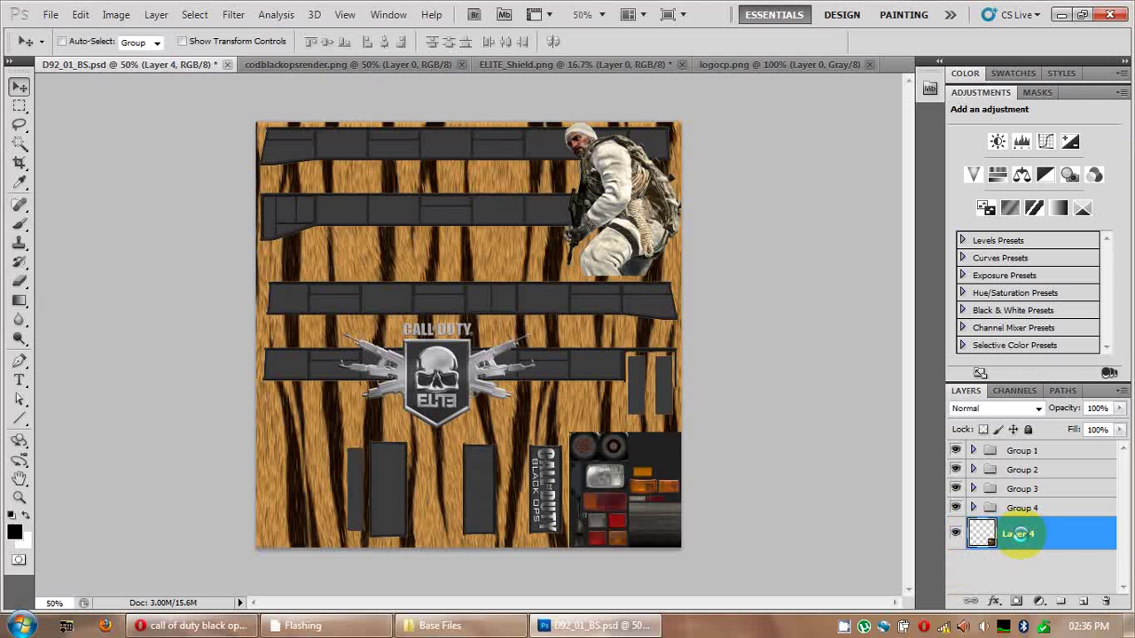
key("ctrl+s")
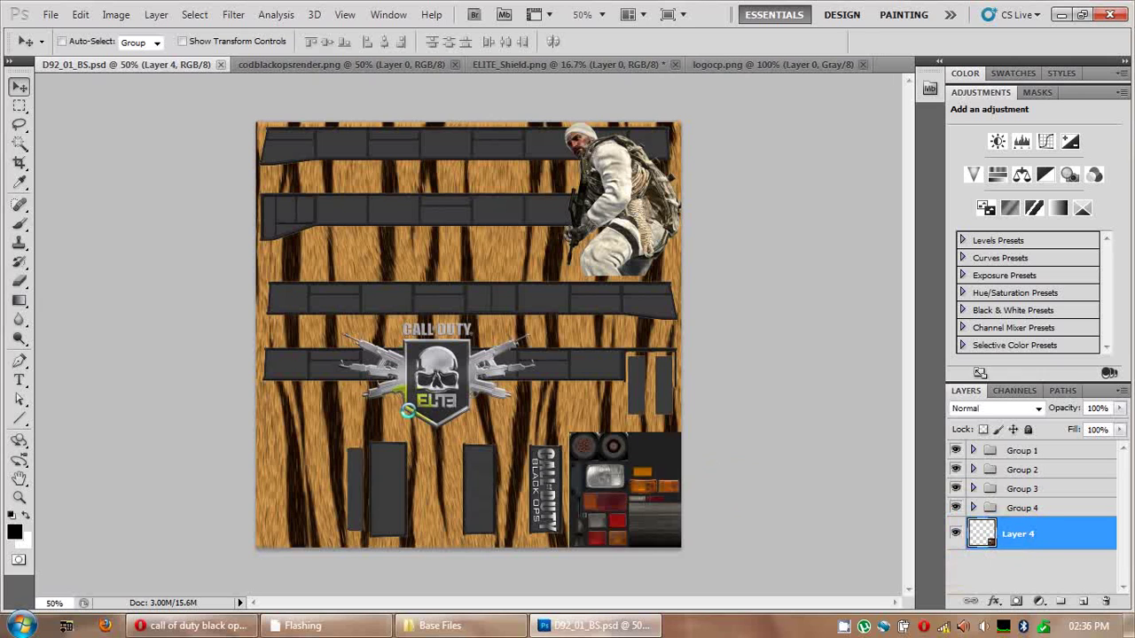
- Switch to the Base Files folder and open D90_02_BS.bmp in Photoshop
left_click(440, 623)
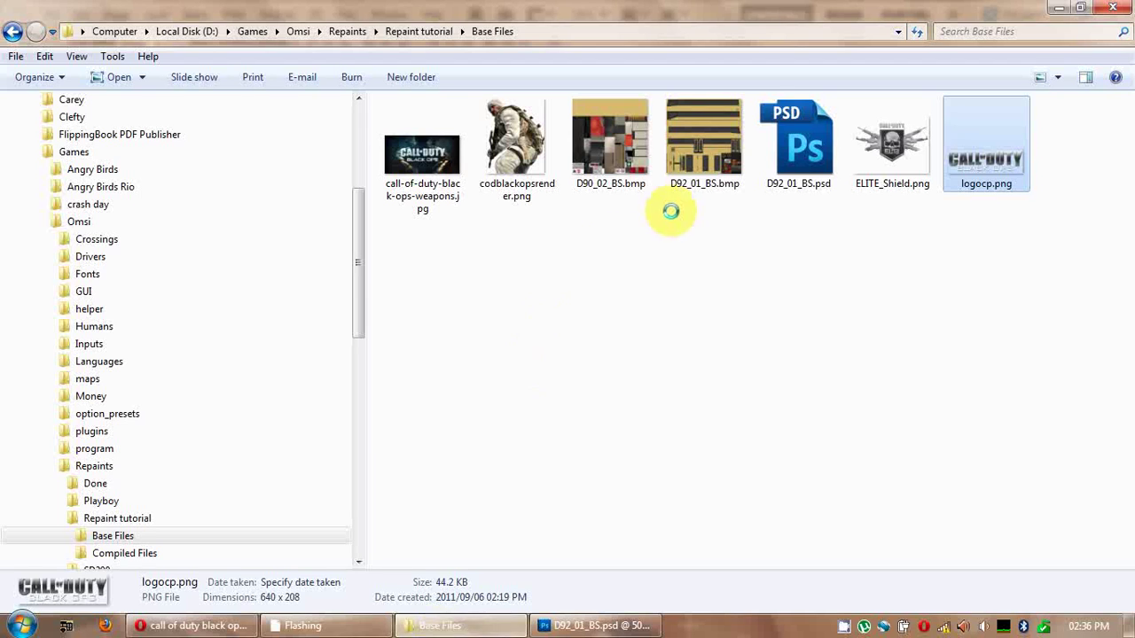
right_click(615, 118)
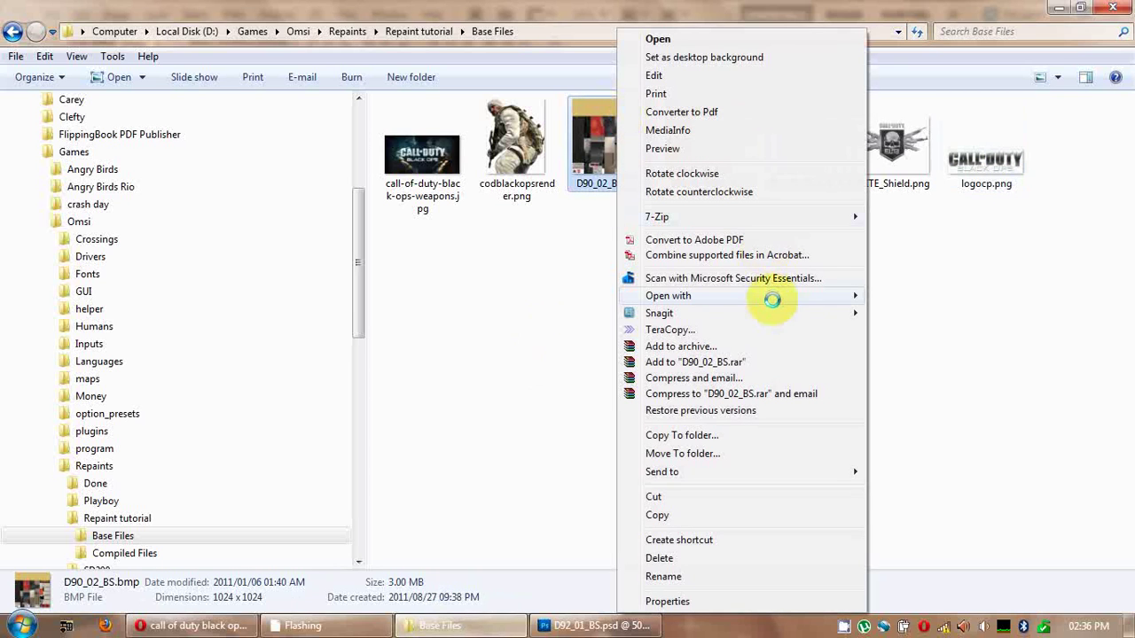
mouse_move(772, 295)
left_click(878, 296)
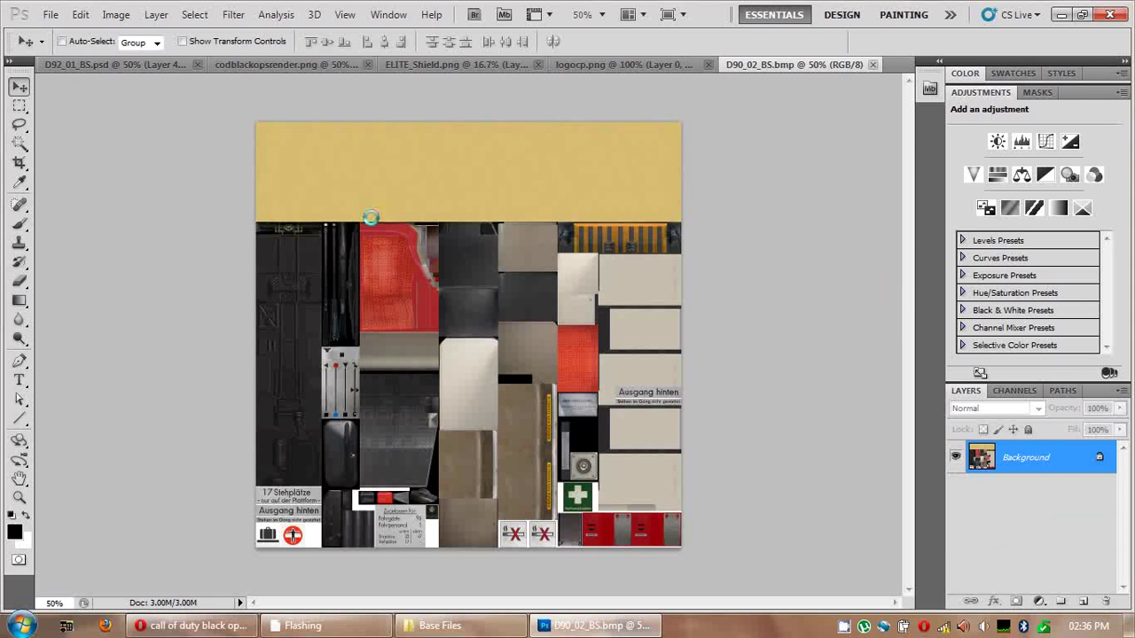
- Select the plain yellow strip of D90_02_BS.bmp with the Magic Wand and reapply the Animal Fur filter to it
left_click(19, 143)
left_click(516, 189)
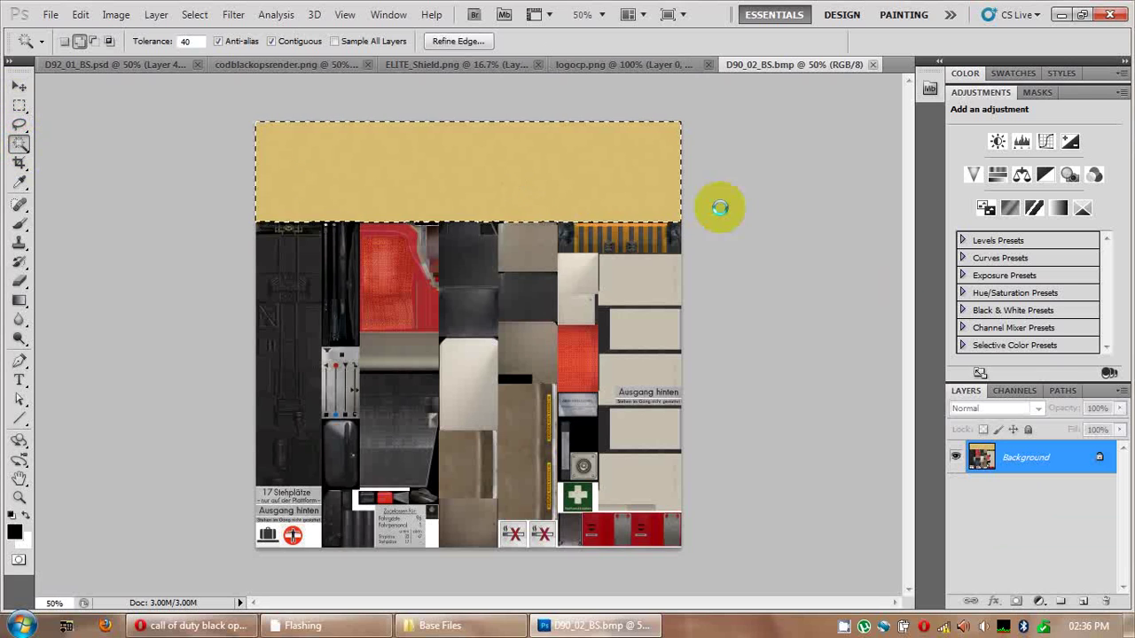
left_click(233, 15)
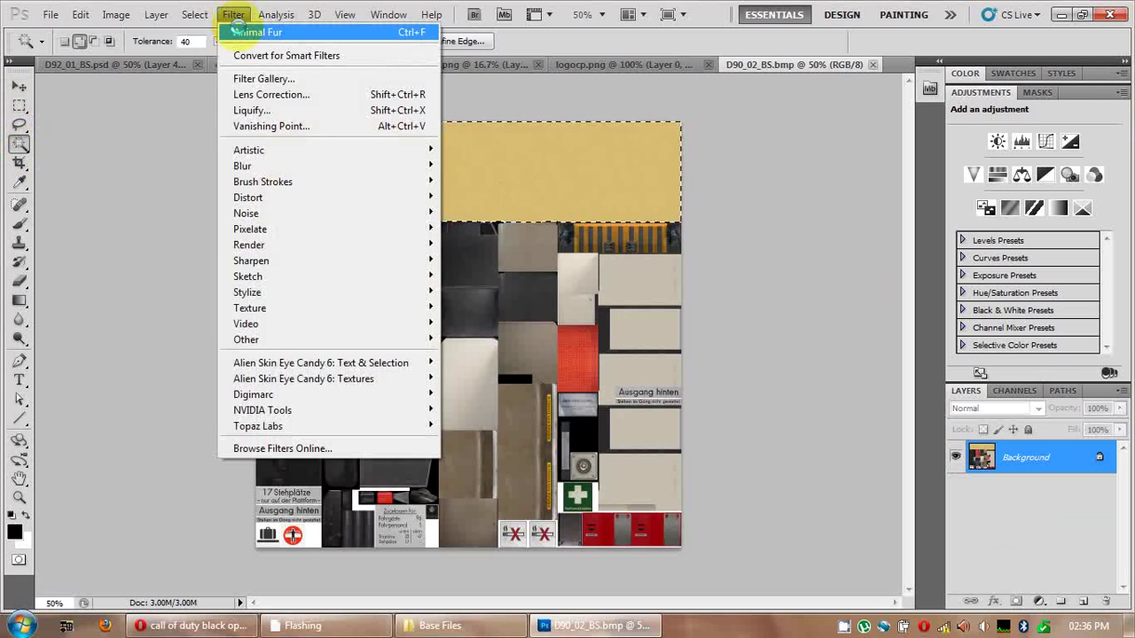
left_click(239, 32)
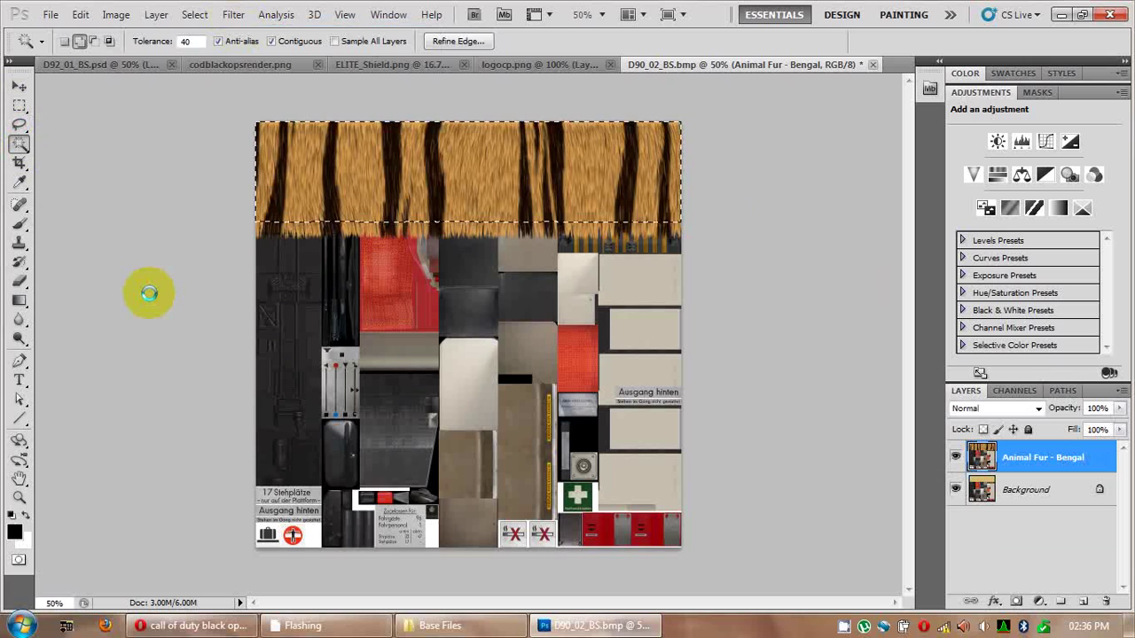
- Invert the selection, delete the fur that overhangs the other textures, and deselect
key("ctrl+shift+i")
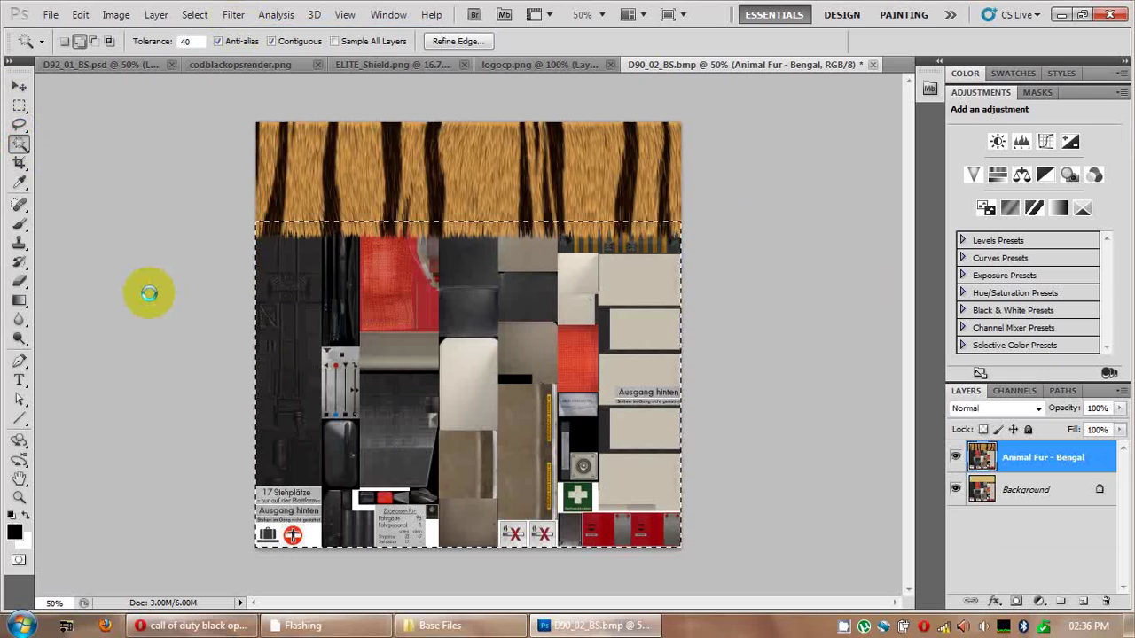
key("Delete")
key("ctrl+d")
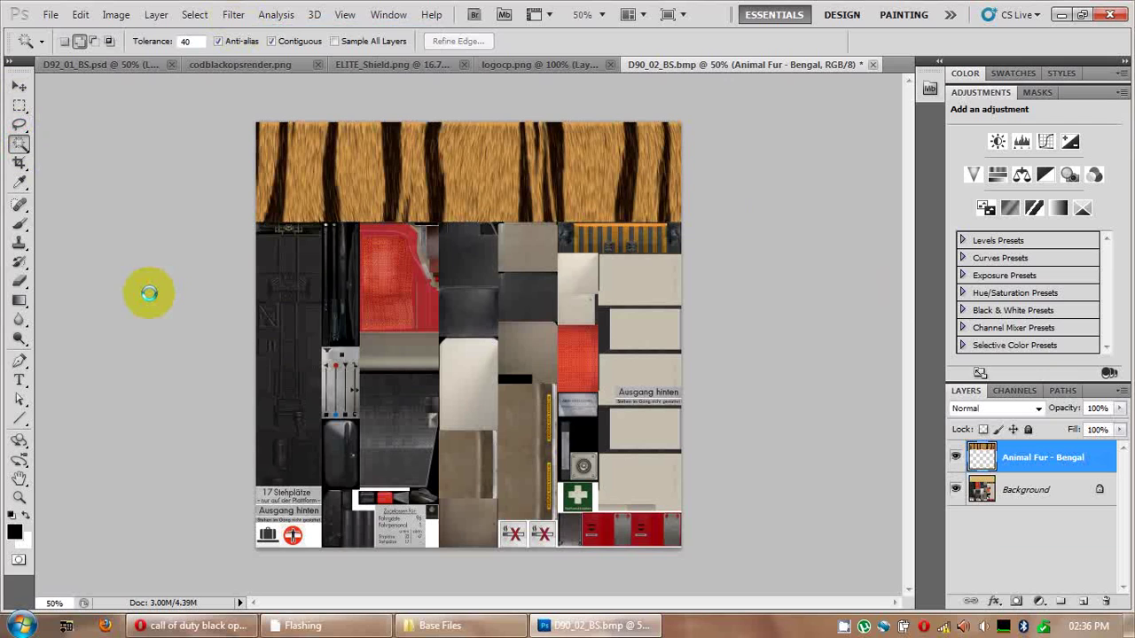
- Clear any remaining selection, merge the Animal Fur - Bengal layer into the Background, and save D90_02_BS.bmp
key("ctrl+z")
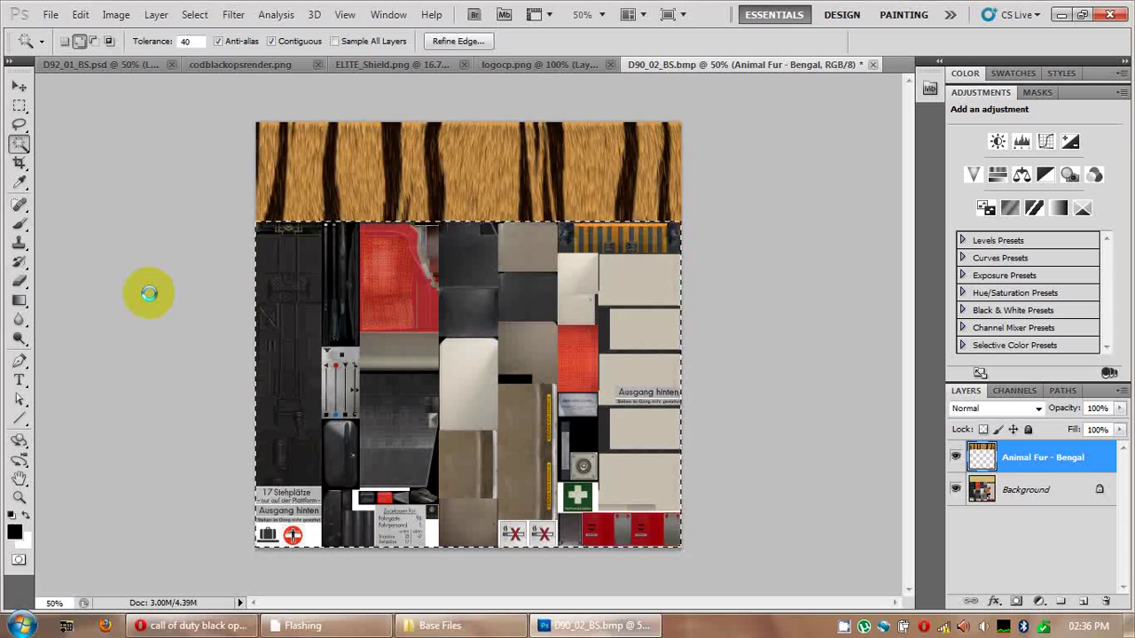
key("ctrl+d")
key("ctrl+e")
key("ctrl+s")
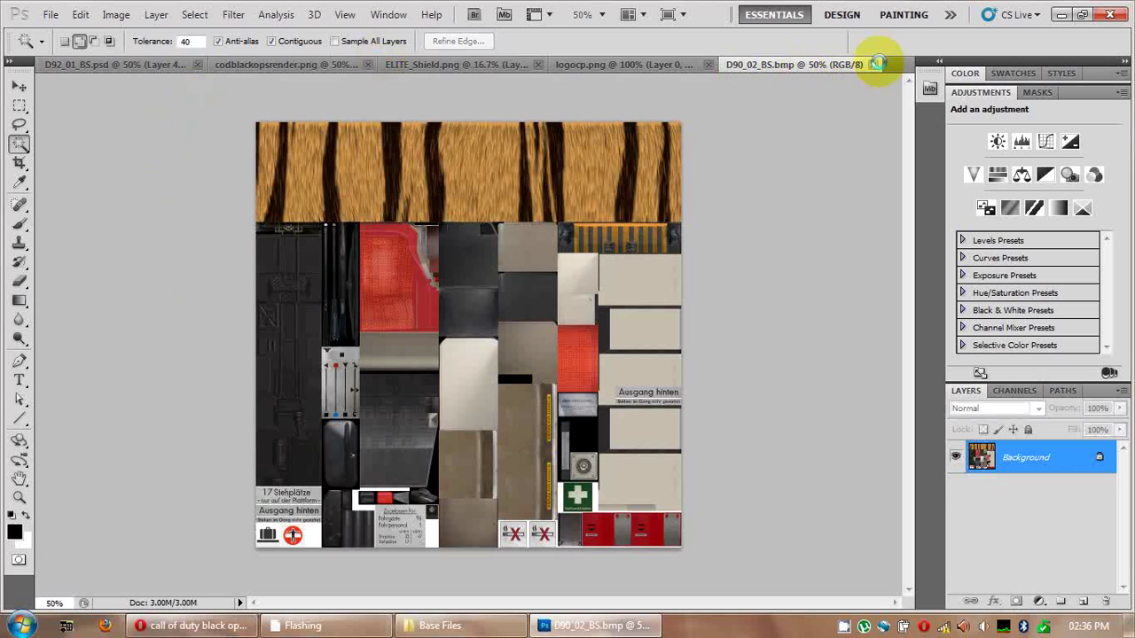
- Close D90_02_BS.bmp, logocp.png, ELITE_Shield.png without saving its changes, and codblackopsrender.png
left_click(873, 65)
left_click(866, 65)
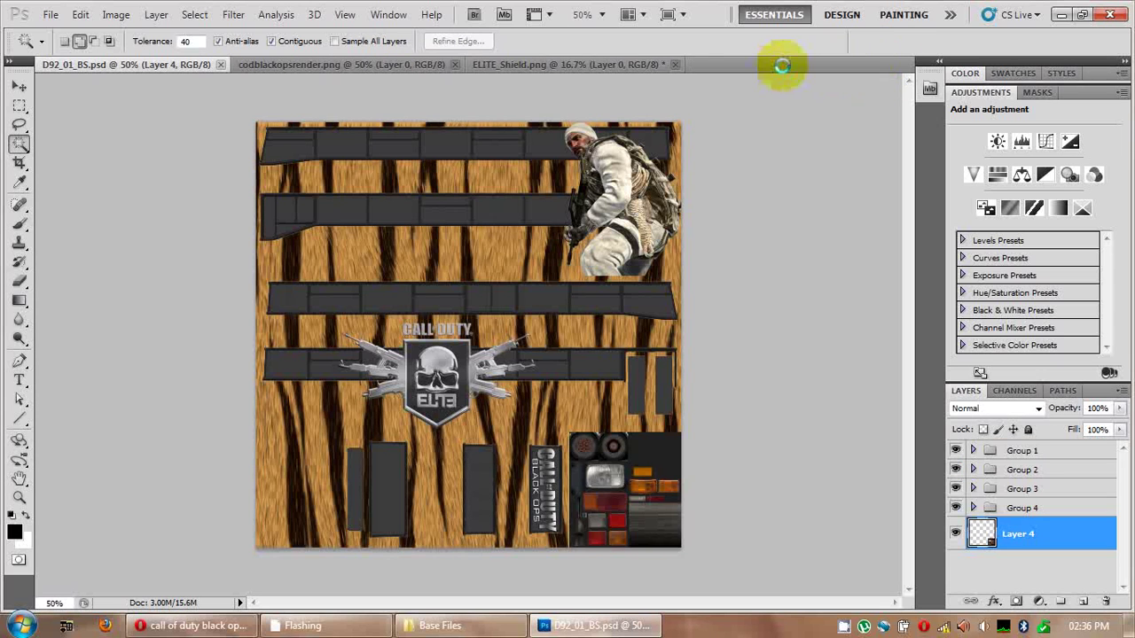
left_click(675, 64)
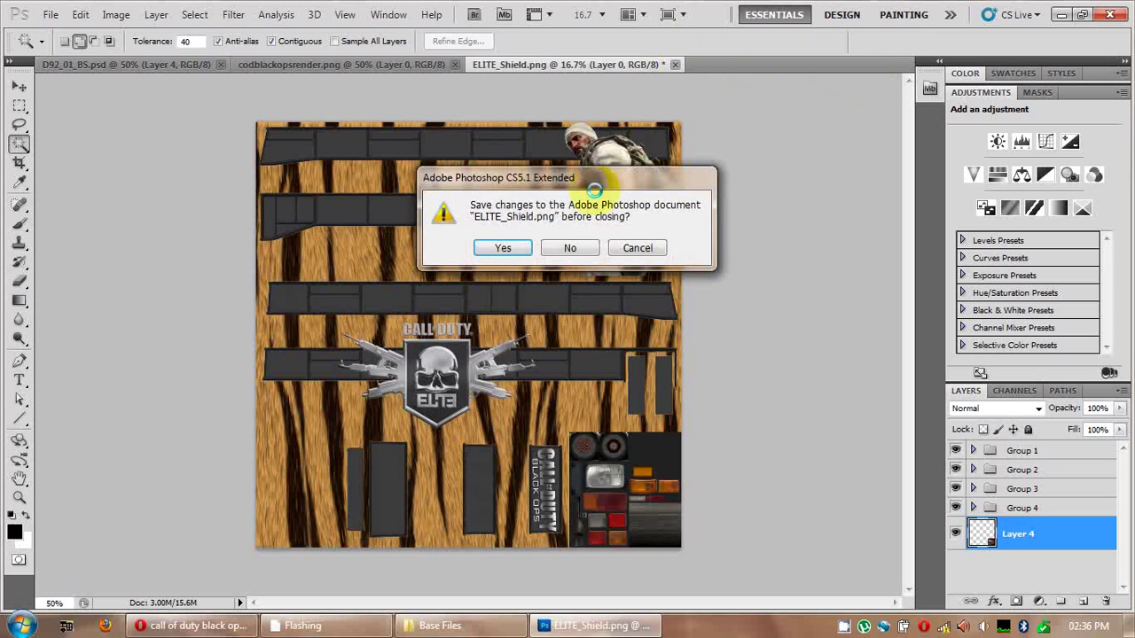
left_click(580, 243)
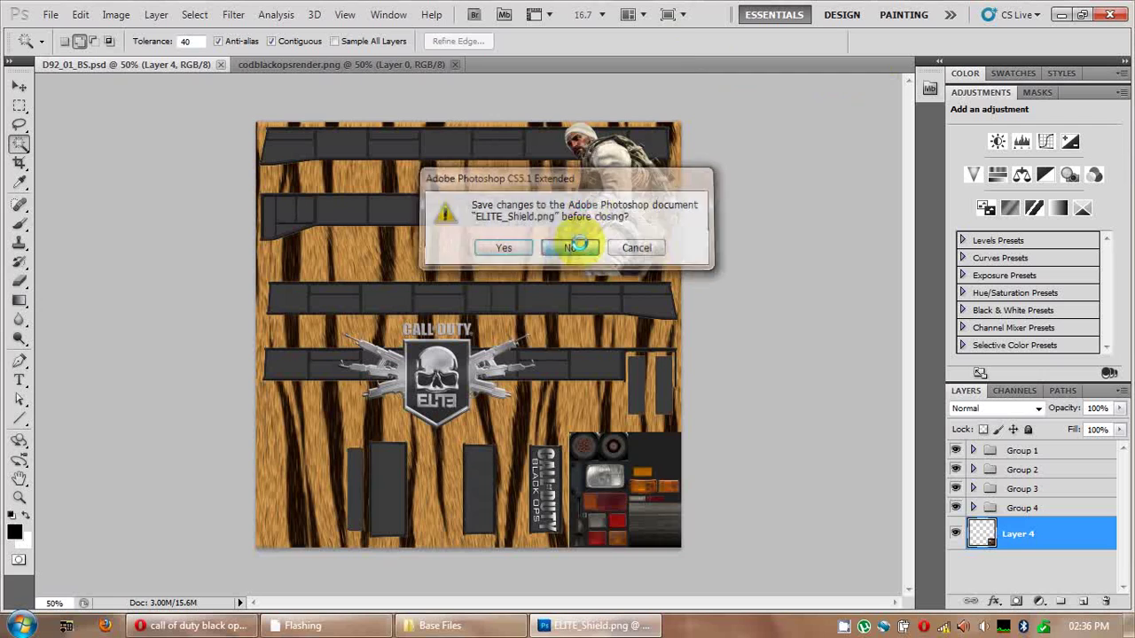
left_click(454, 64)
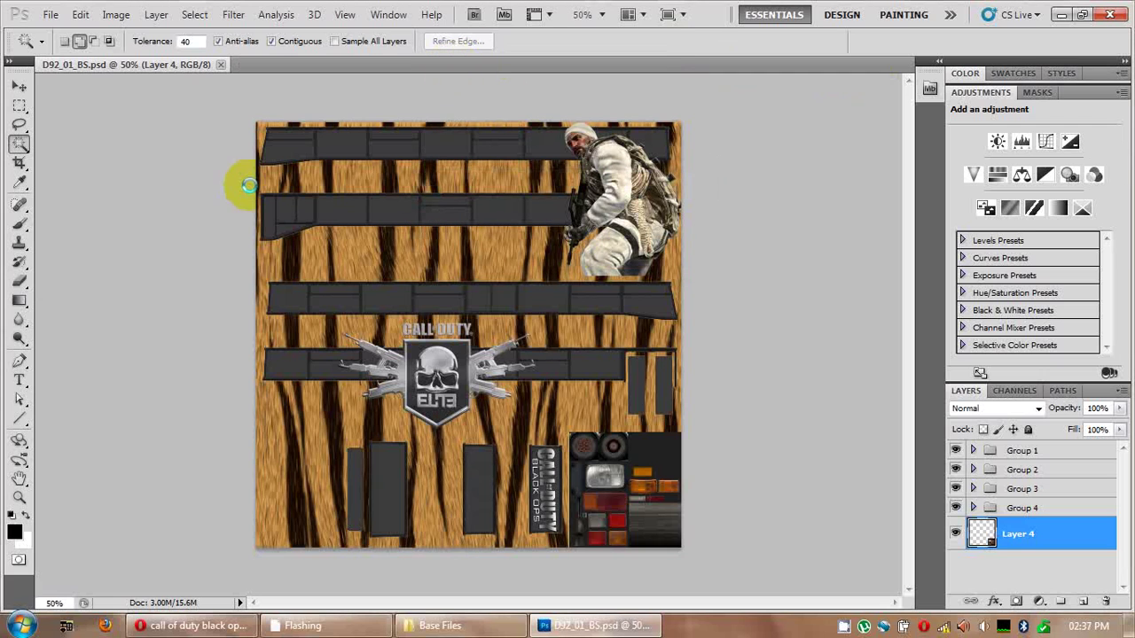
- Save a copy of D92_01_BS.psd as a 24-bit Windows BMP, replacing D92_01_BS.bmp in Base Files
left_click(50, 15)
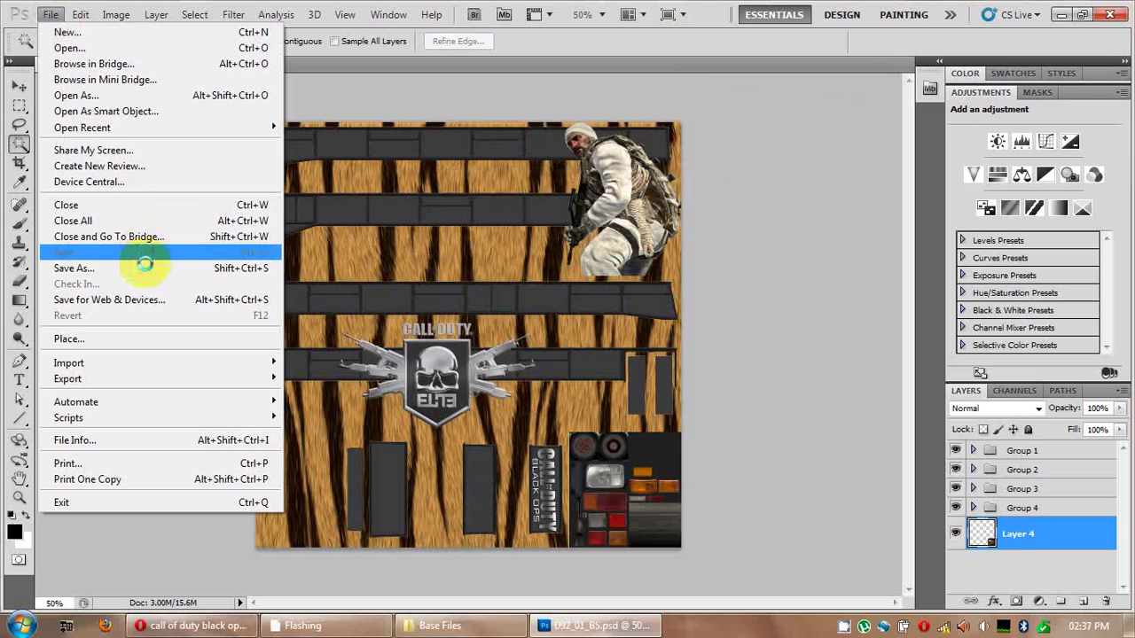
left_click(142, 268)
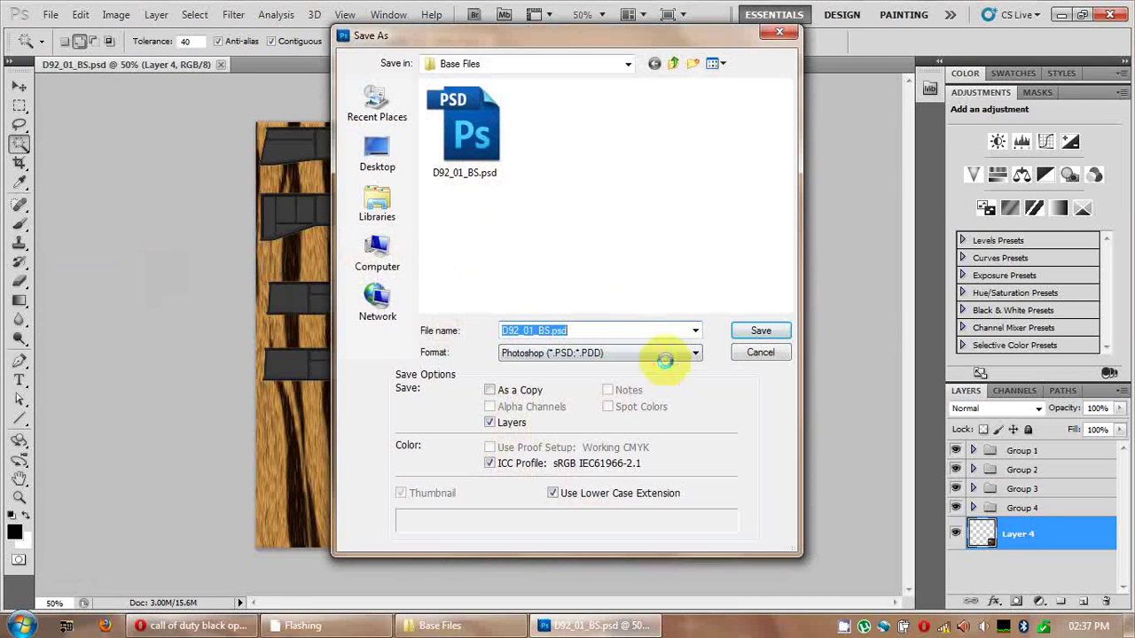
left_click(671, 352)
left_click(660, 388)
left_click(762, 330)
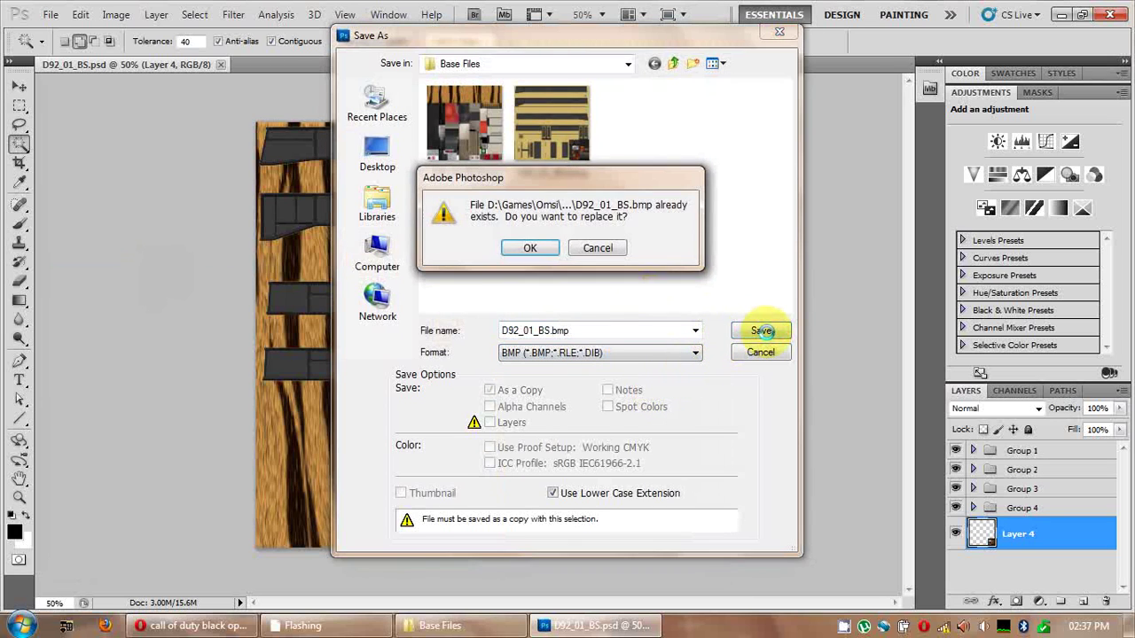
left_click(523, 249)
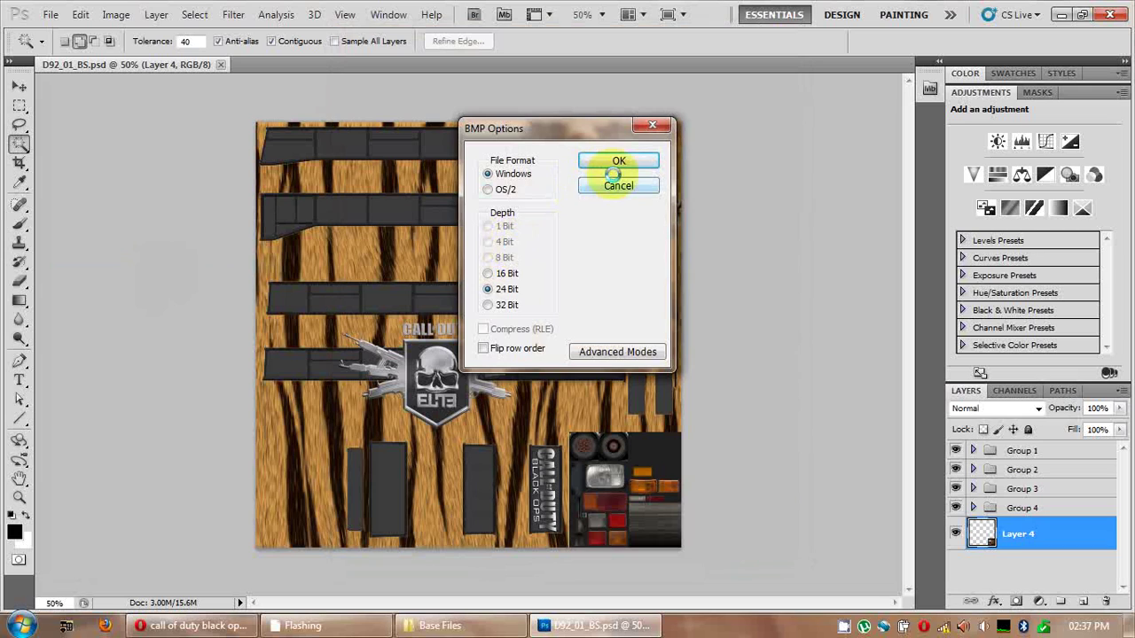
left_click(618, 160)
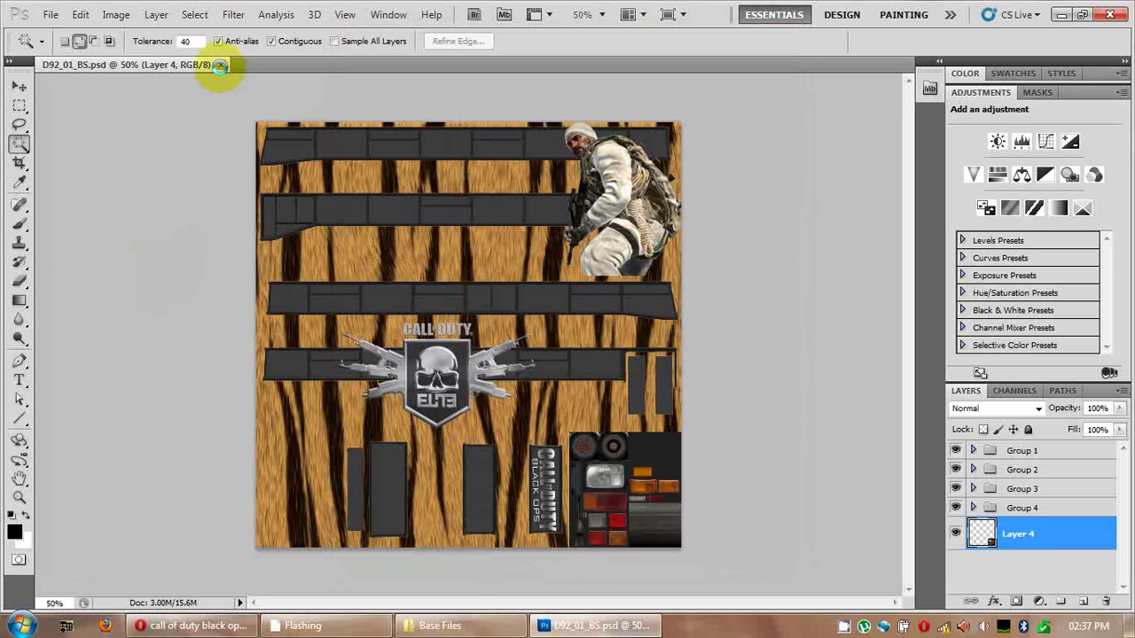
- Close D92_01_BS.psd, minimise Photoshop, and reopen D92_01_BS.psd from the Base Files folder
left_click(220, 63)
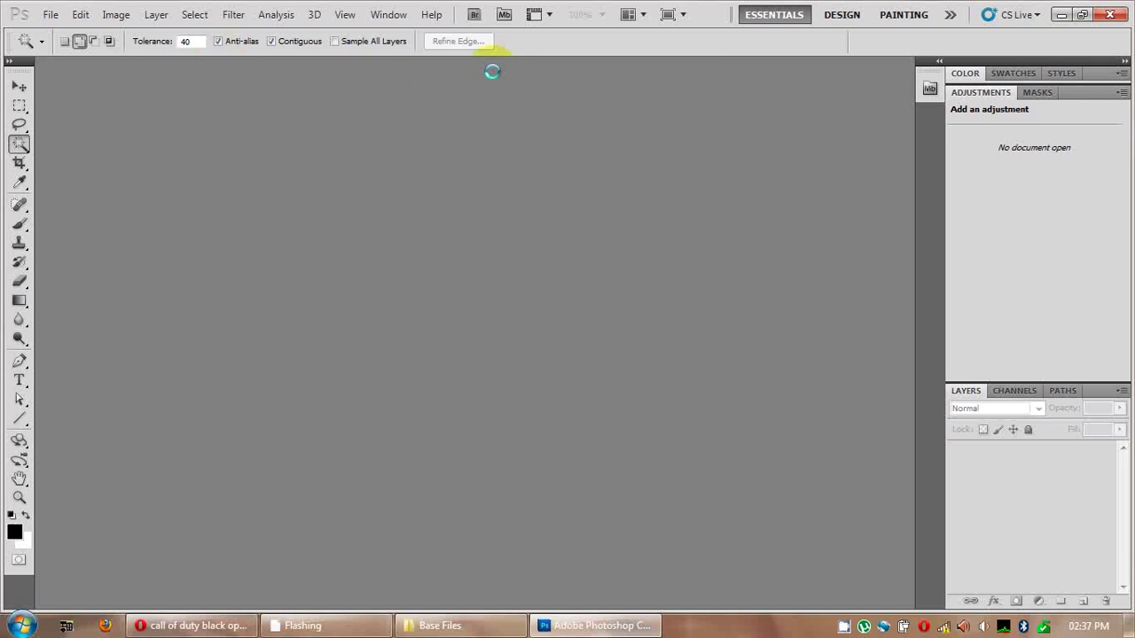
left_click(1060, 14)
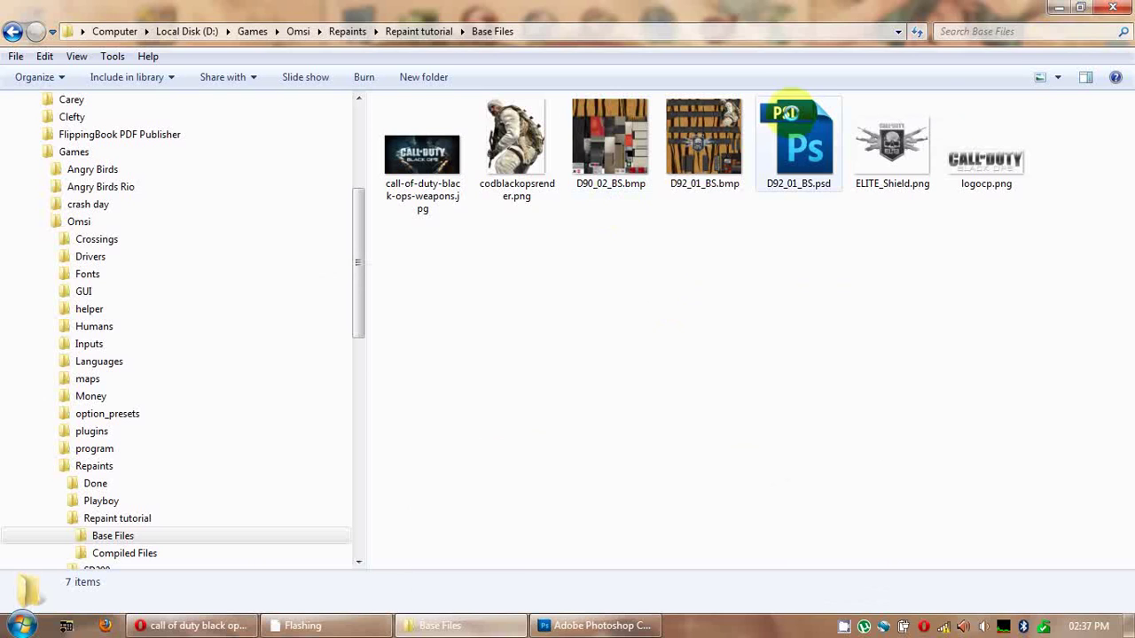
double_click(785, 118)
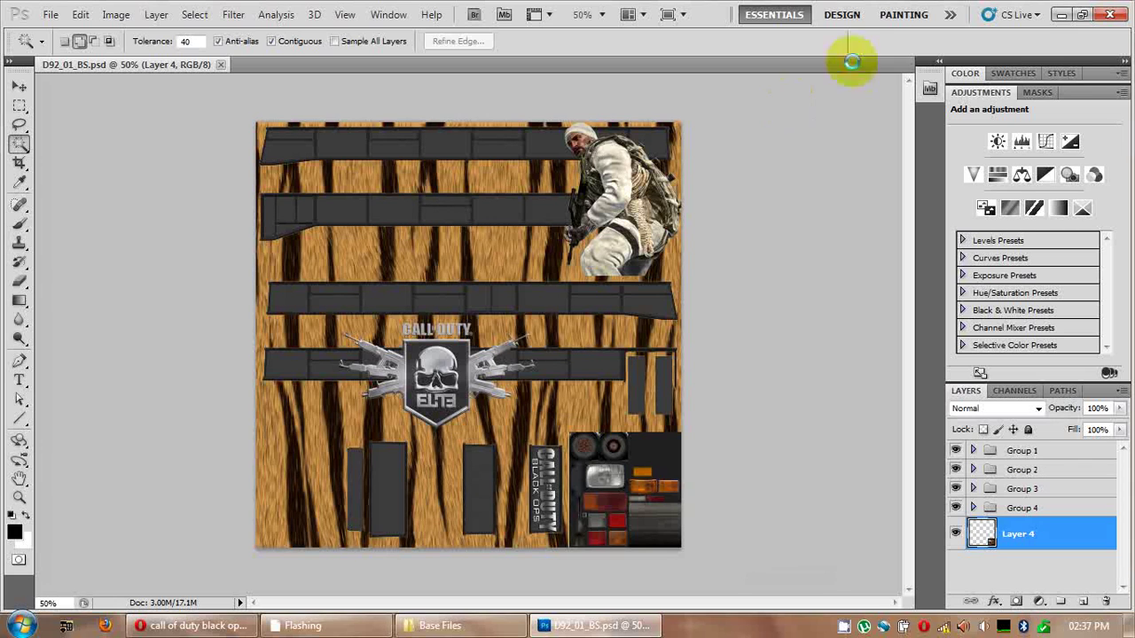
- Minimise the open windows and launch XnView from the desktop's GFX shortcuts
left_click(1060, 14)
left_click(1060, 15)
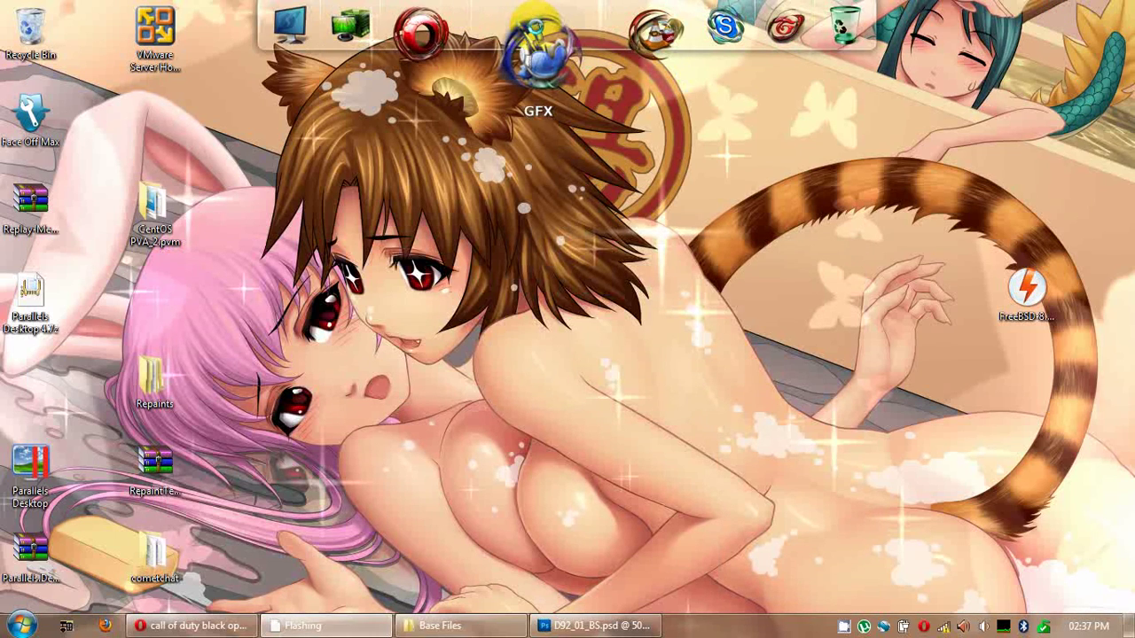
left_click(536, 43)
left_click(533, 211)
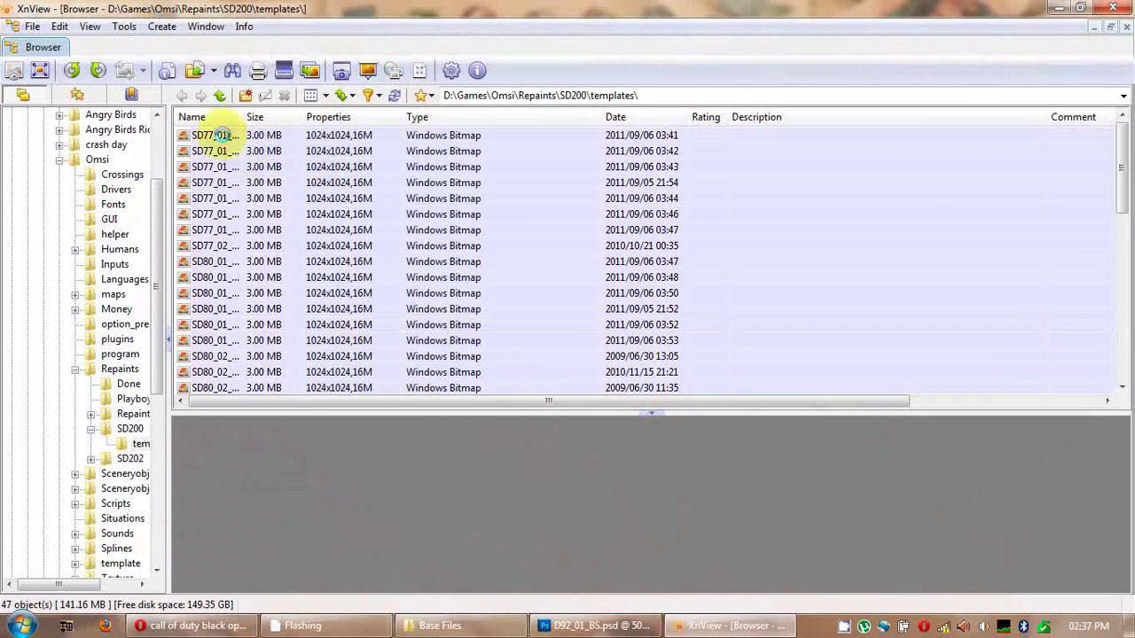
- Examine the Batch Processing settings for all bitmaps in SD200\templates, cancel without converting, and close XnView
left_click(263, 153)
key("ctrl+a")
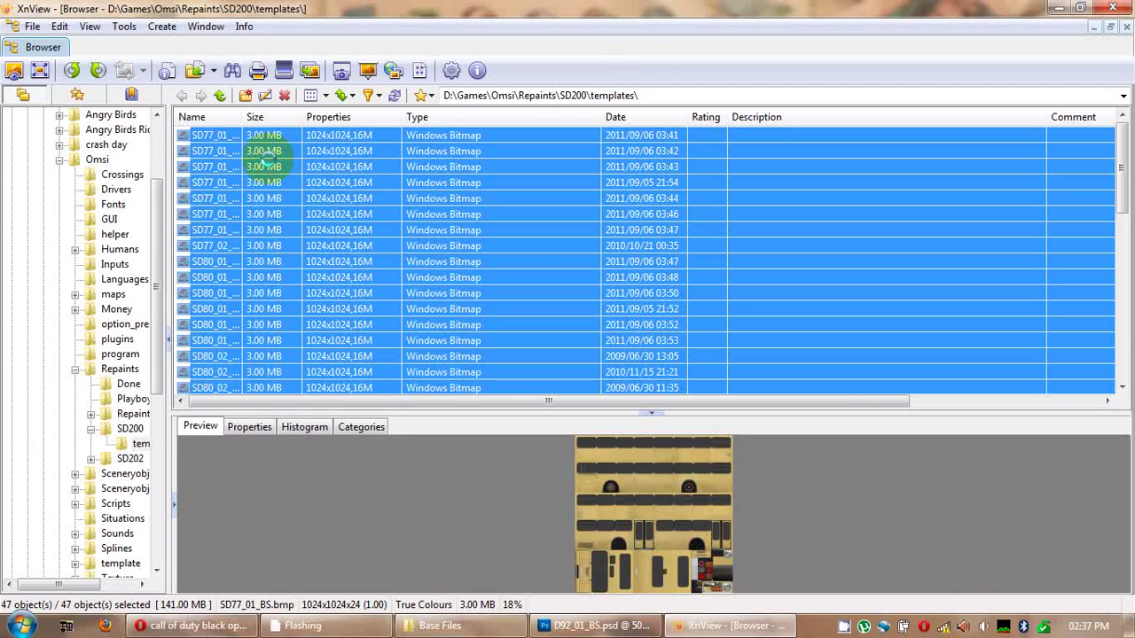
left_click(124, 27)
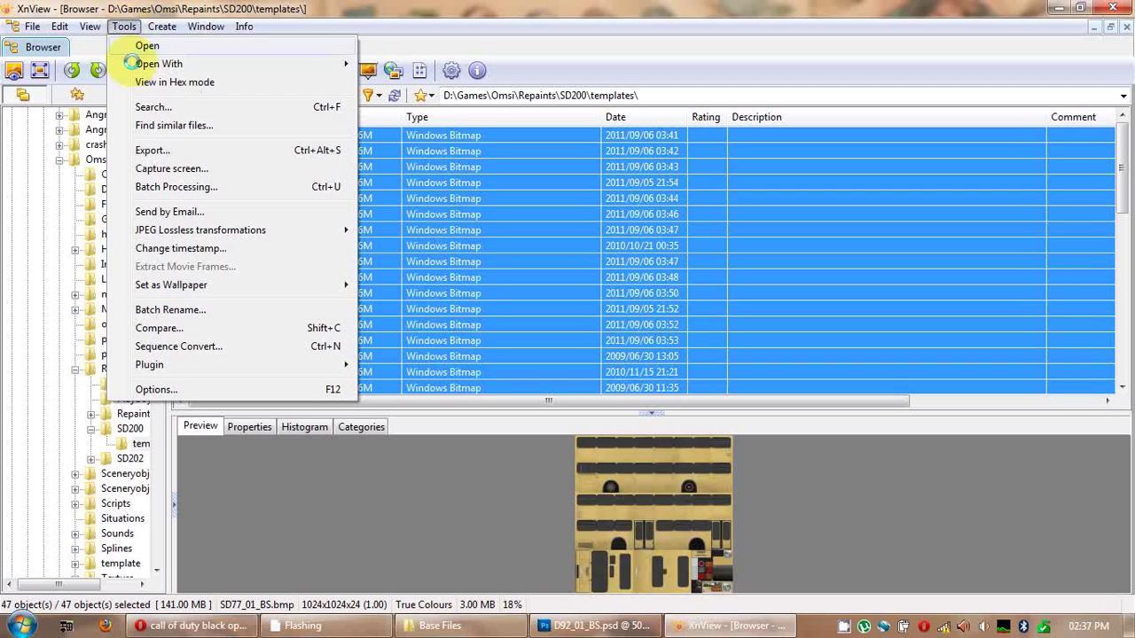
left_click(210, 186)
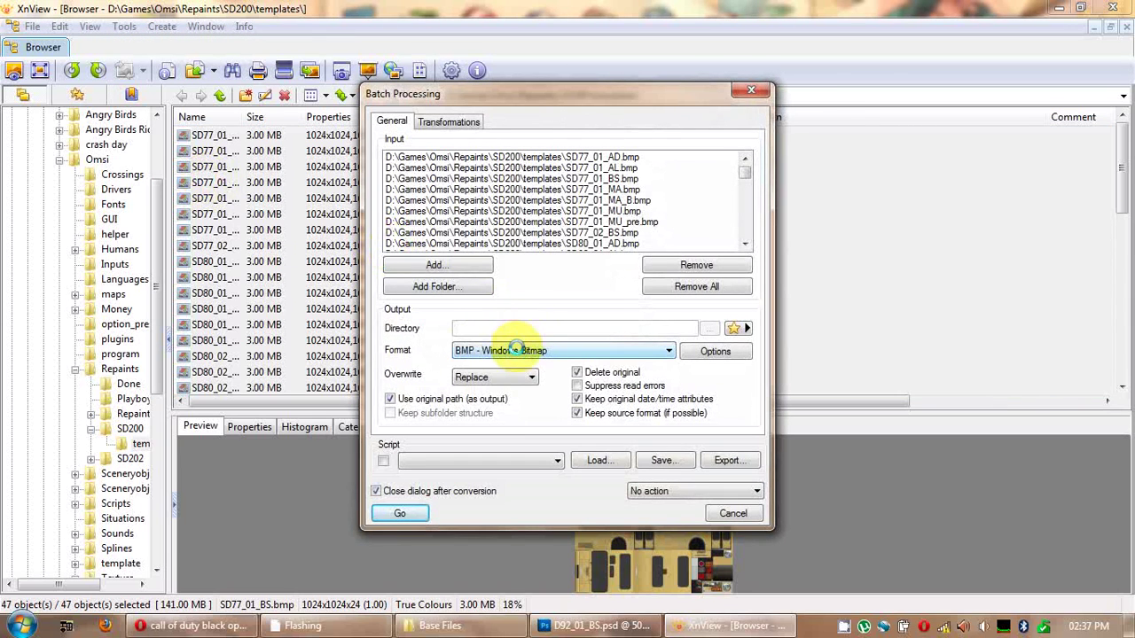
left_click(733, 513)
left_click(1113, 8)
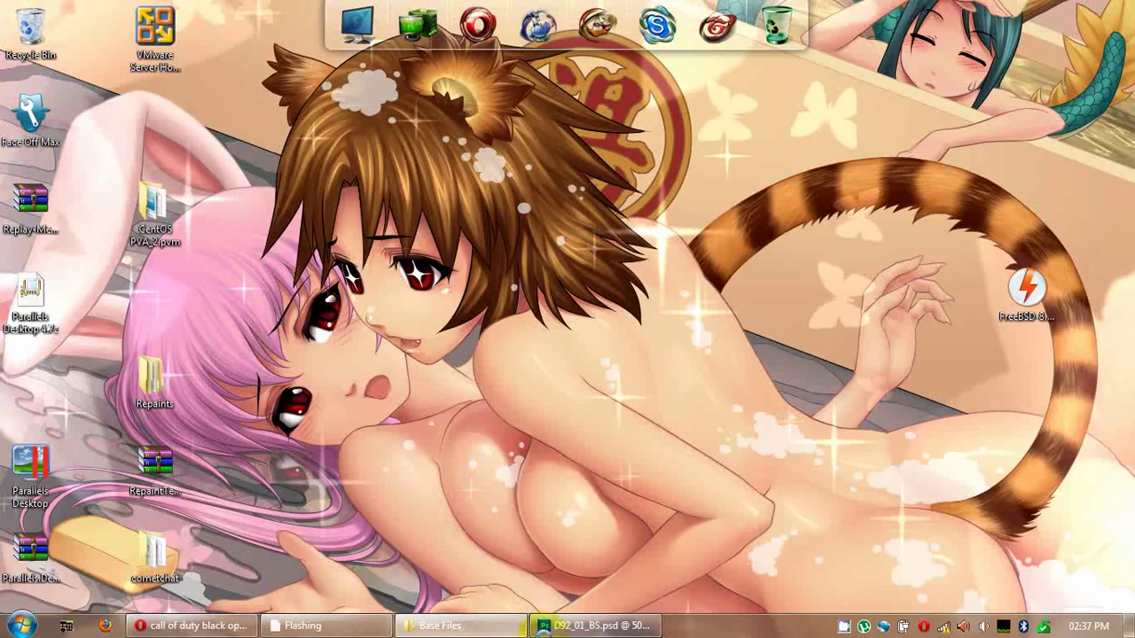
- Switch back to D92_01_BS.psd in Photoshop and hide Group 1's two texture layers beneath the soldier image
left_click(587, 626)
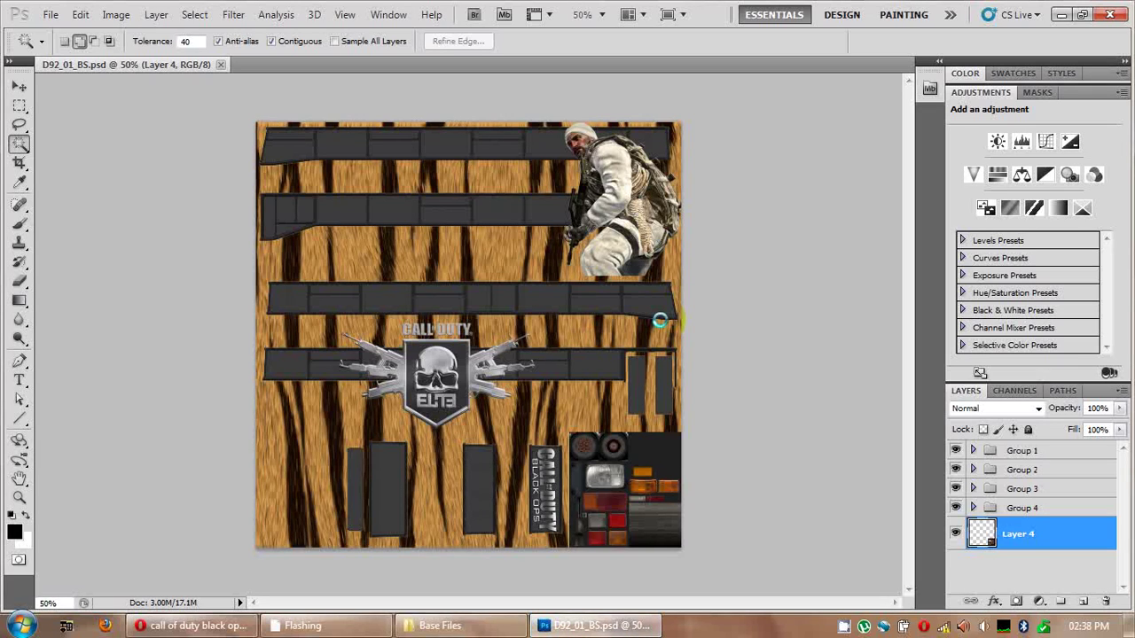
left_click(432, 624)
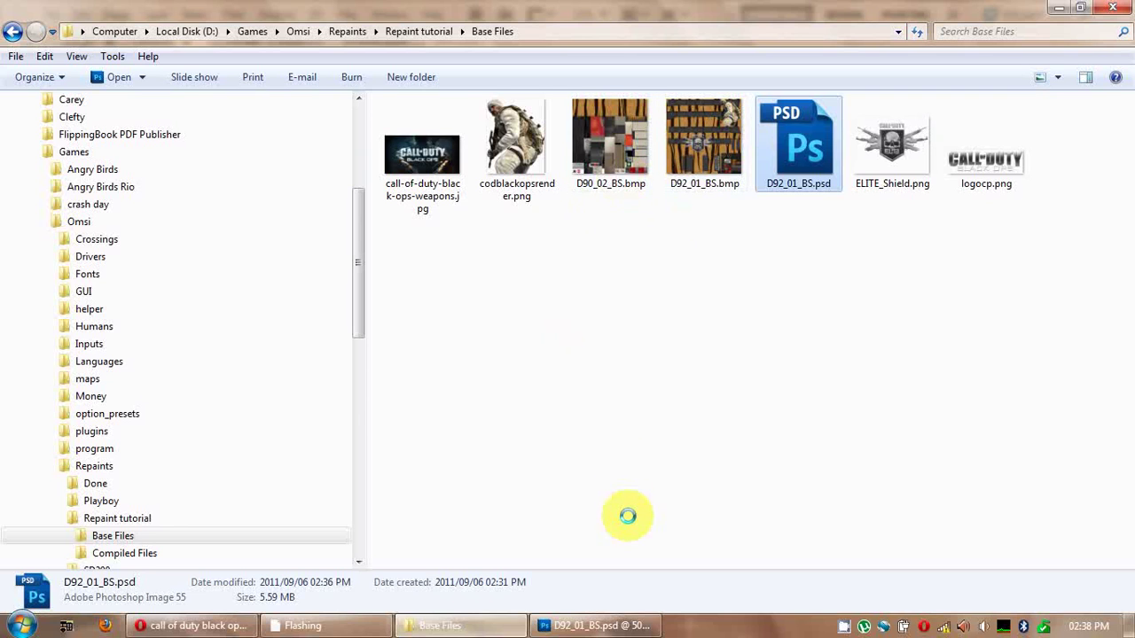
left_click(605, 614)
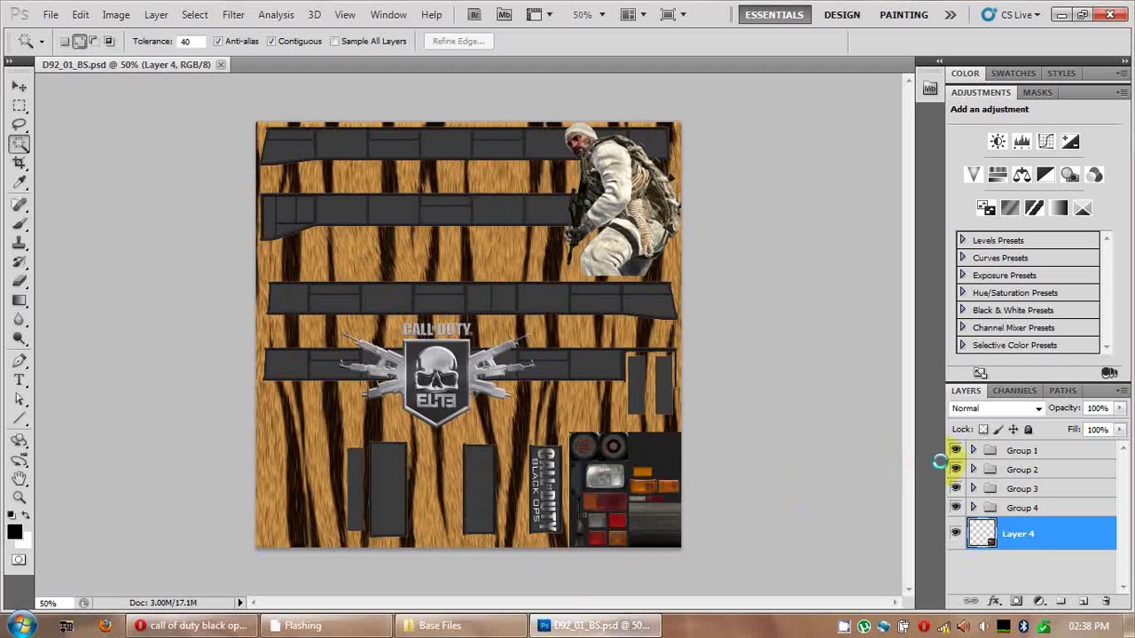
left_click(974, 450)
left_click(955, 509)
left_click(956, 540)
left_click(974, 450)
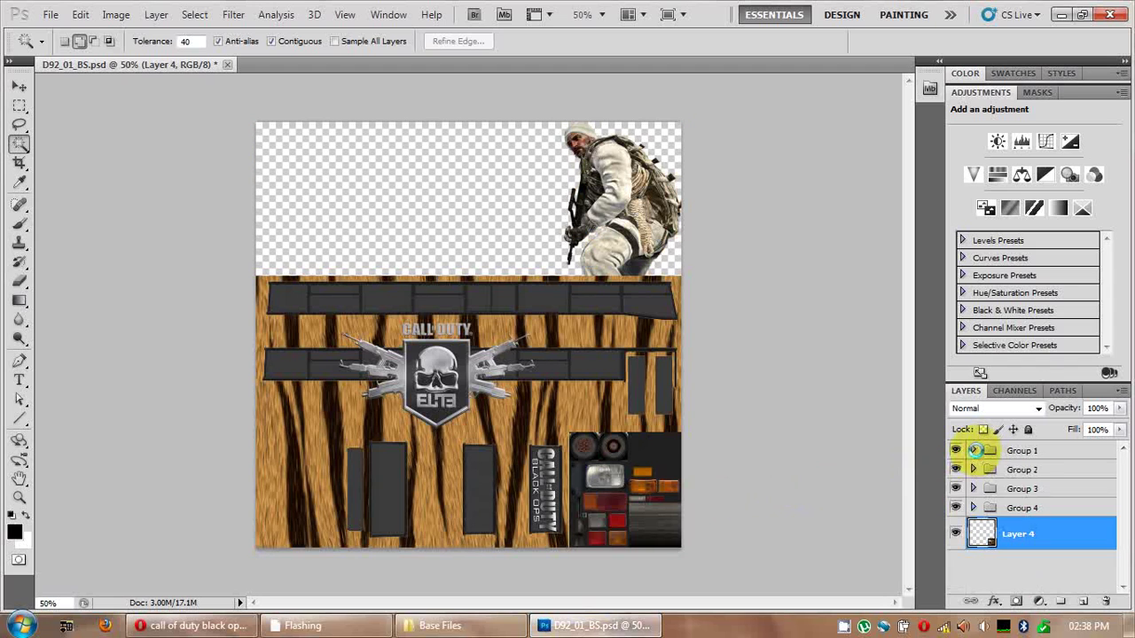
- Hide Layer 7 and Layer 2 in Group 2, keeping Layer 10 with the shield shown
left_click(973, 470)
left_click(955, 495)
left_click(955, 496)
left_click(955, 527)
left_click(955, 560)
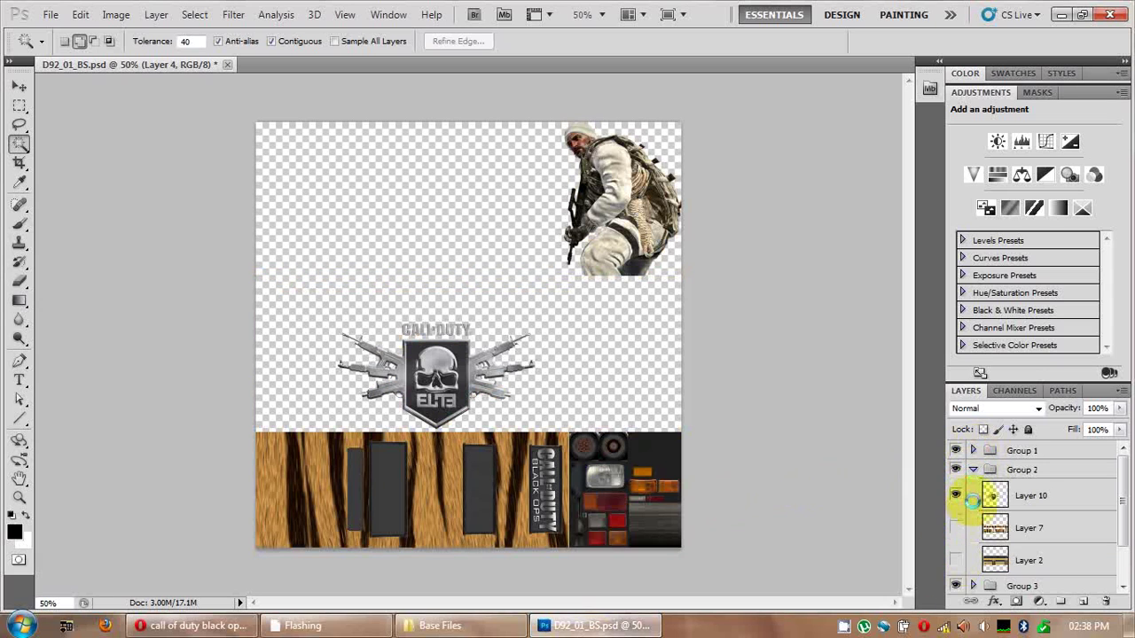
left_click(973, 470)
- Expand Group 3 and hide Layer 8 and Layer 3
left_click(972, 489)
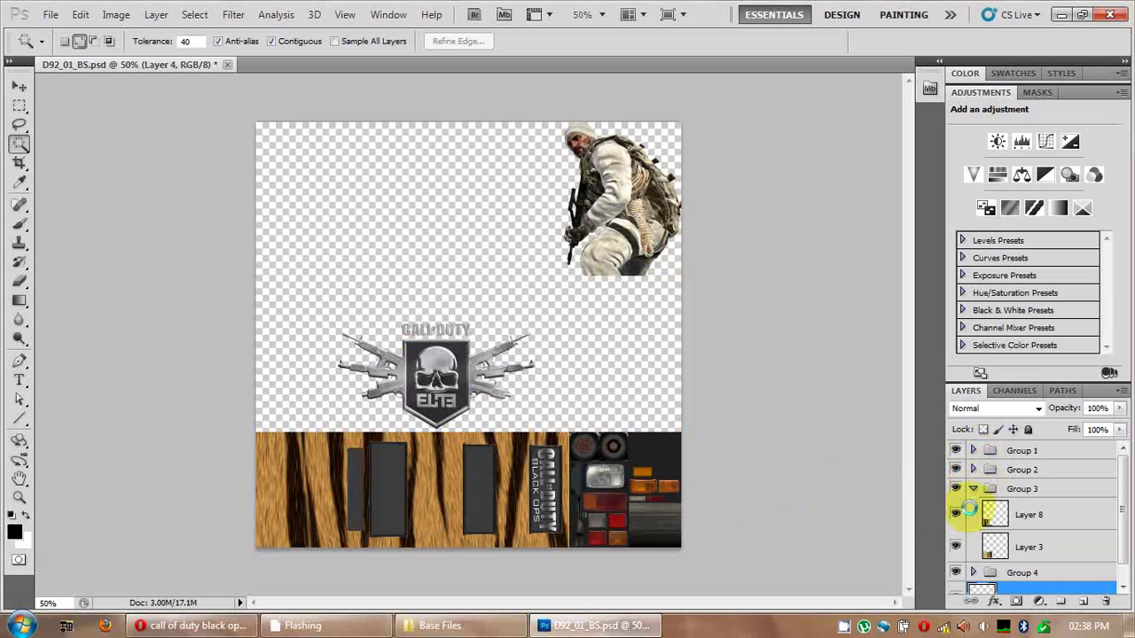
left_click(955, 515)
left_click(956, 547)
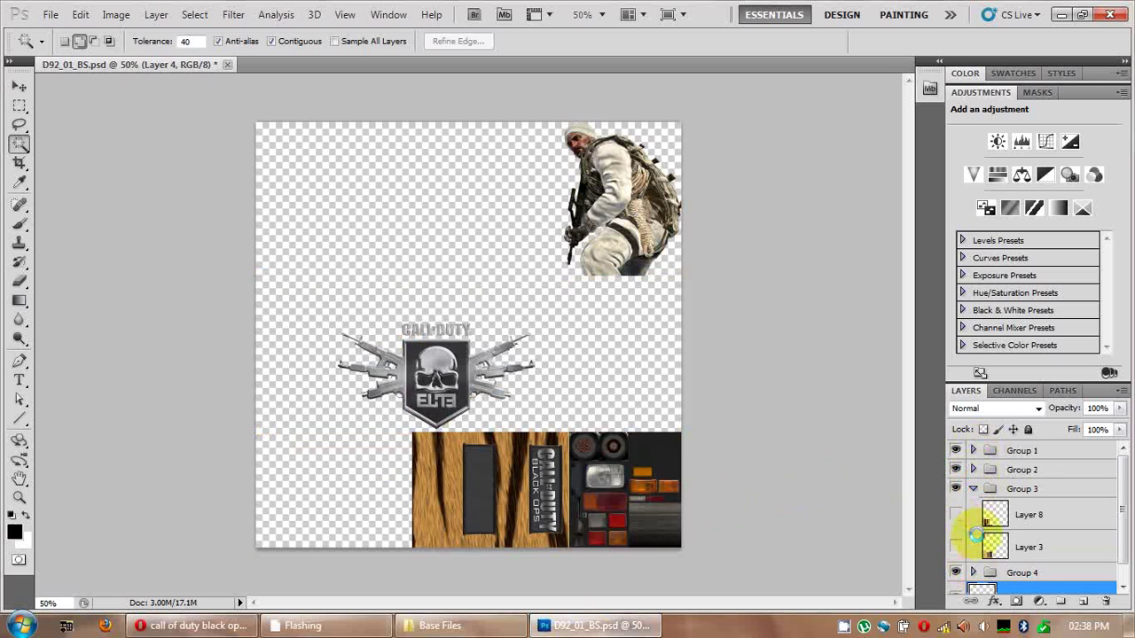
- Hide the Animal Fur - Bengal and Base layers in Group 4 and the separate Layer 4, keeping Layer 11 with the logo shown
left_click(973, 488)
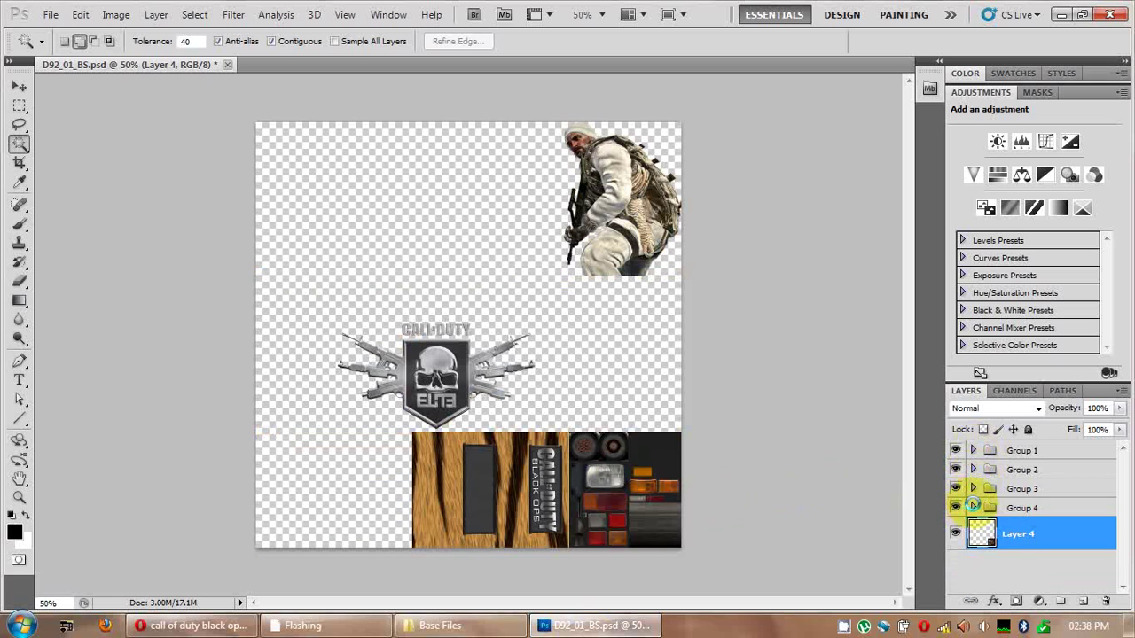
left_click(973, 505)
left_click(957, 565)
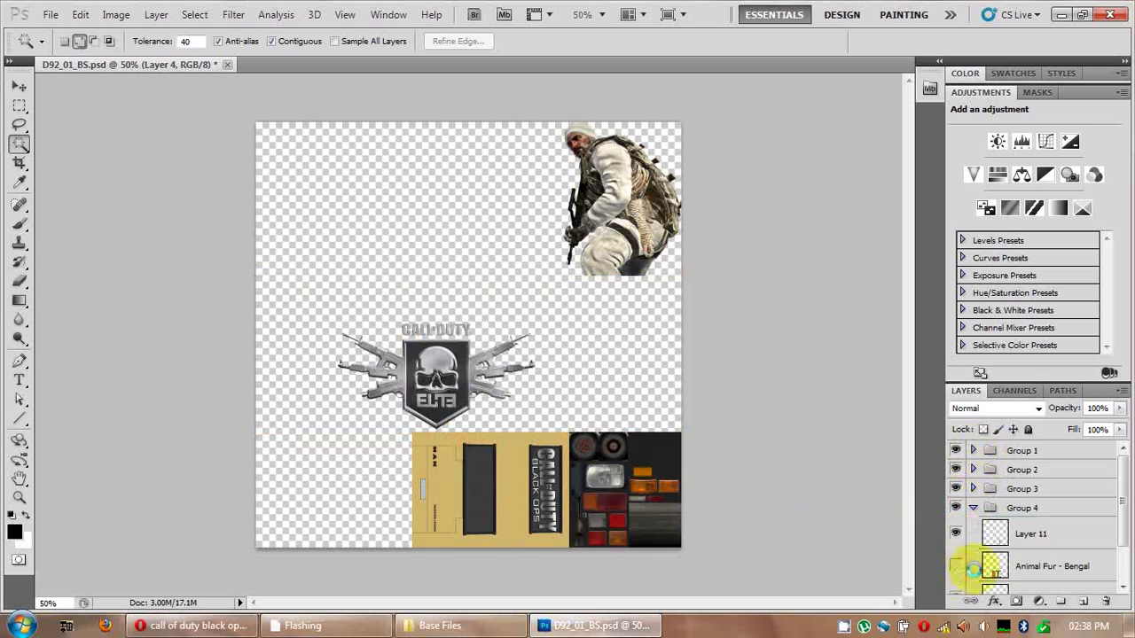
left_click_drag(1121, 496, 1120, 532)
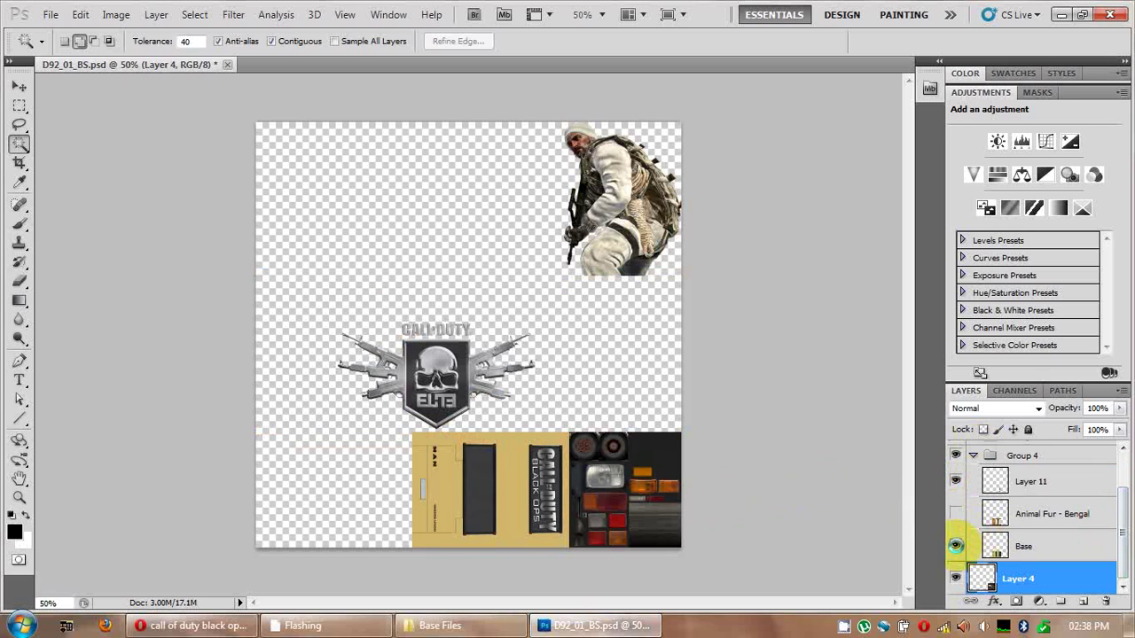
left_click(956, 546)
left_click(956, 578)
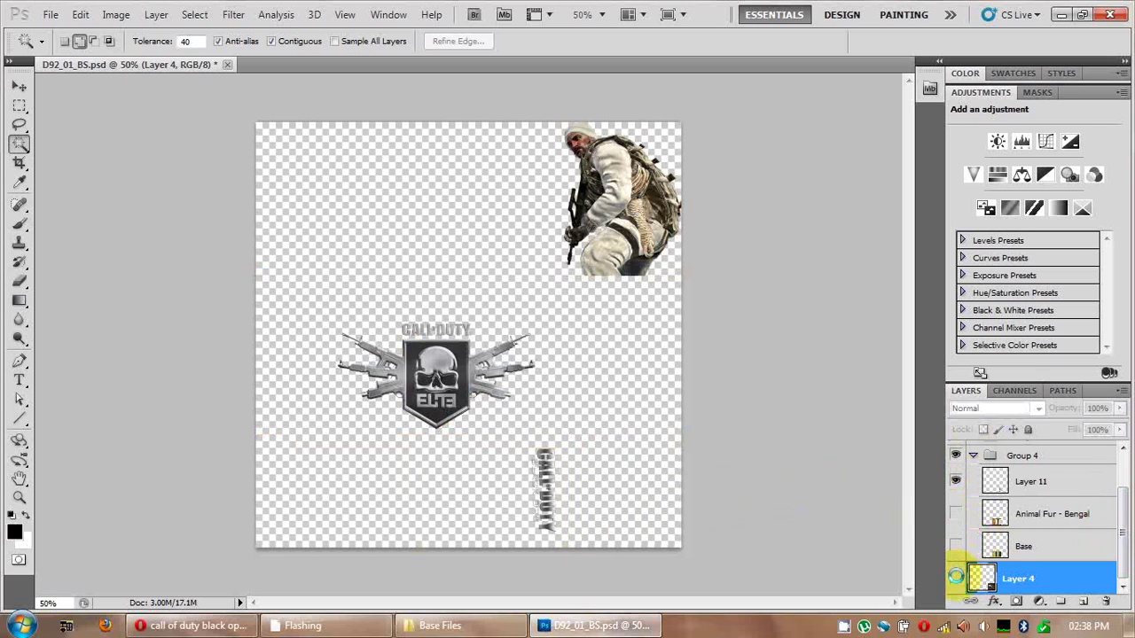
left_click(972, 455)
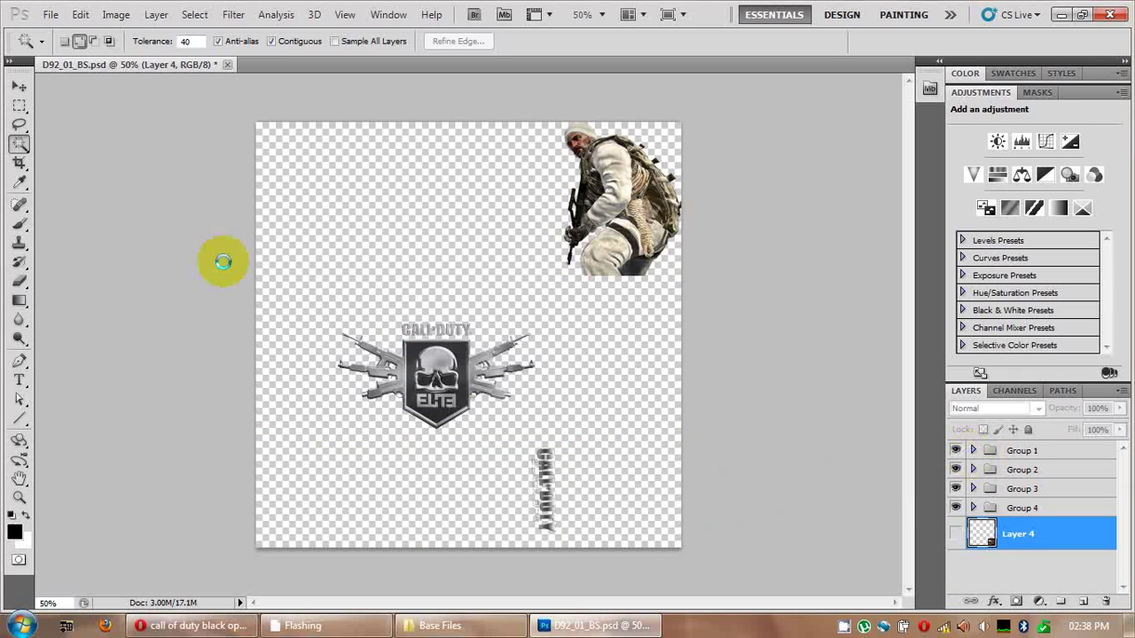
- Save a non-interlaced PNG copy as D92_01_BS.png in Base Files, and quit Photoshop without saving changes to the PSD
left_click(49, 15)
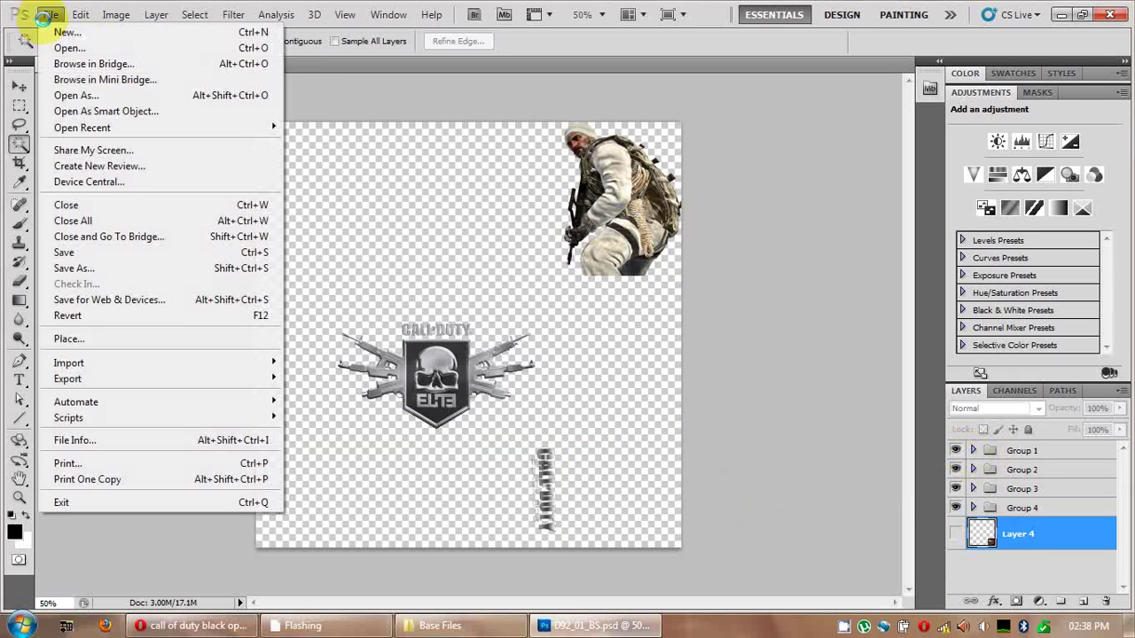
left_click(162, 259)
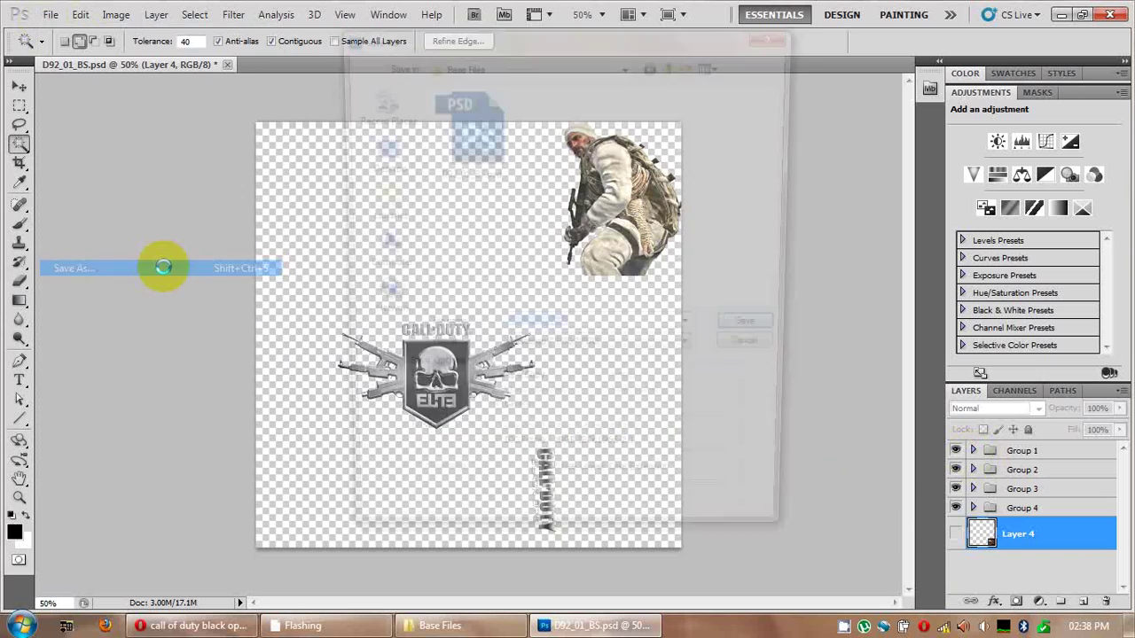
left_click(627, 355)
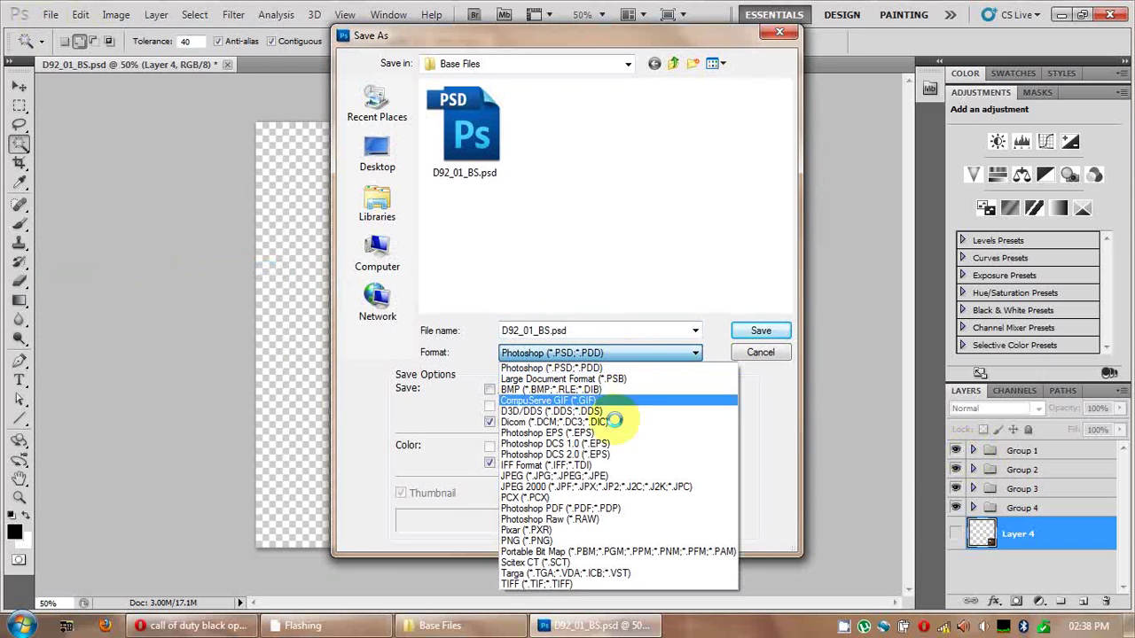
left_click(605, 537)
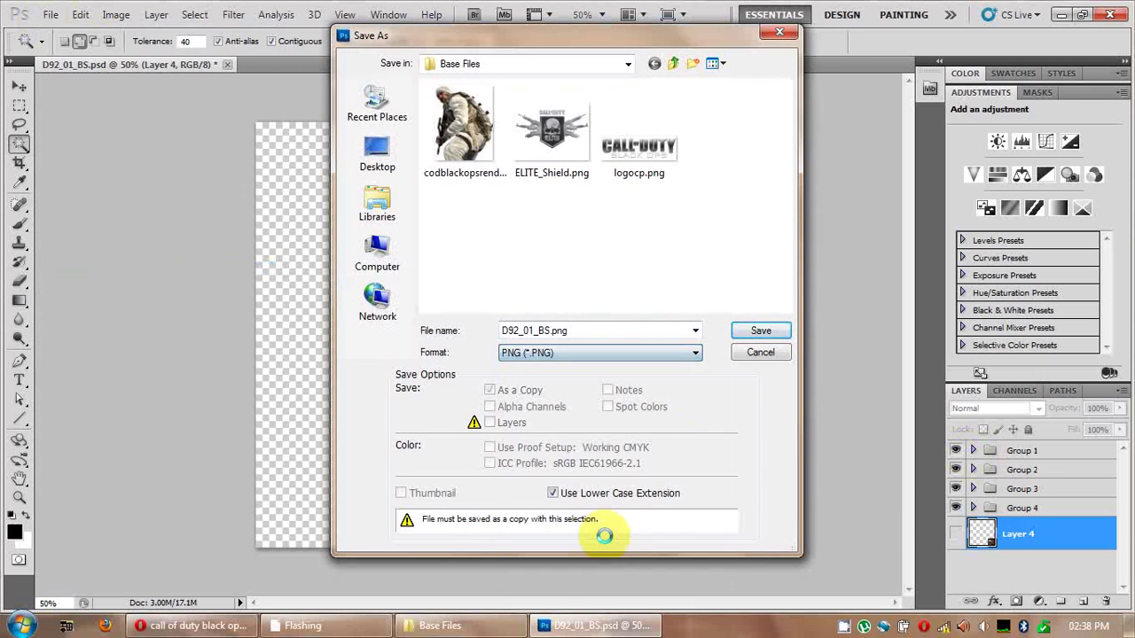
left_click(756, 326)
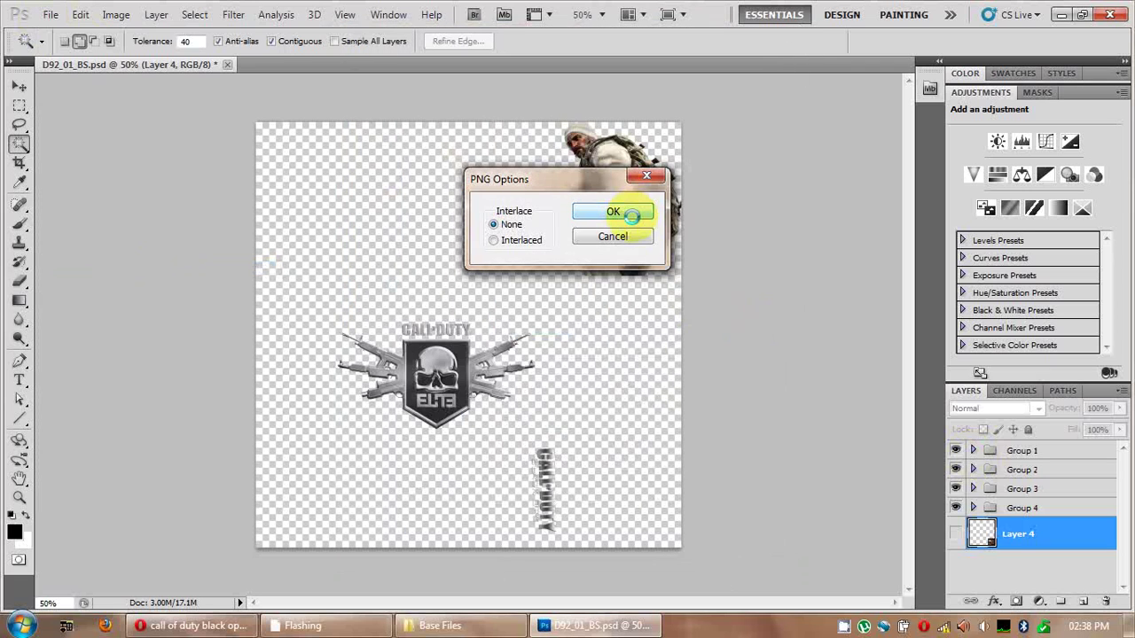
left_click(632, 212)
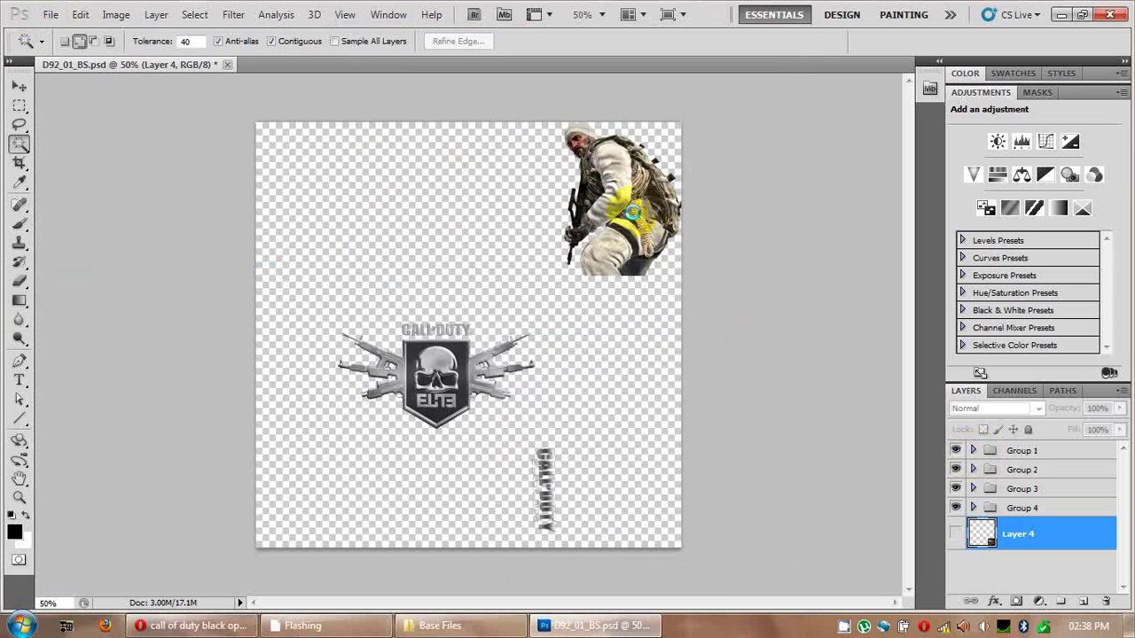
left_click(1109, 15)
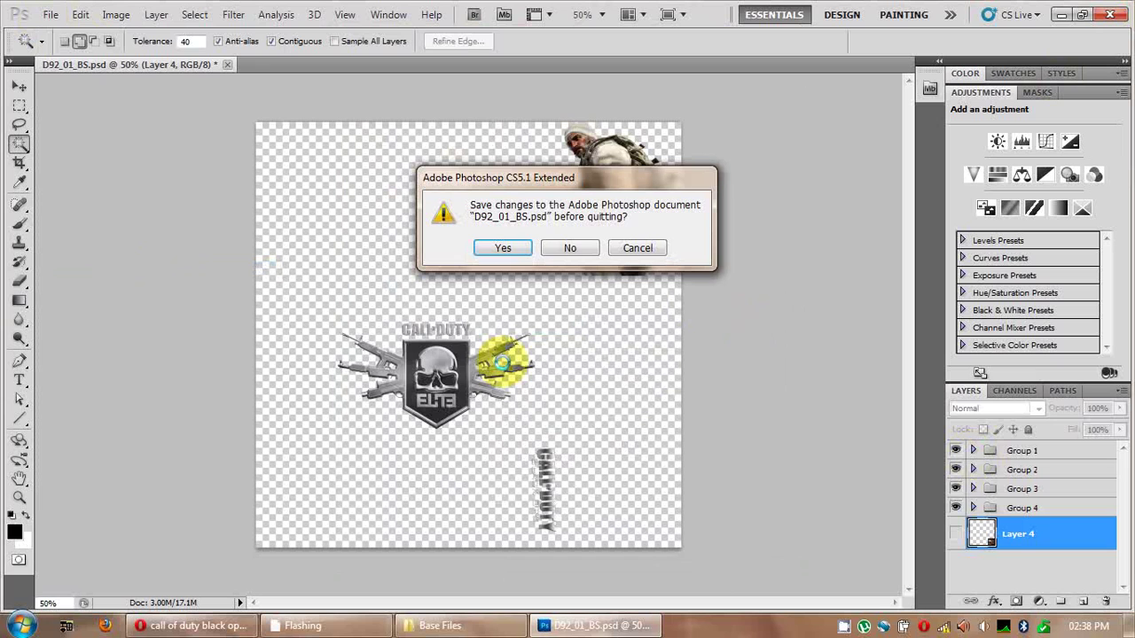
left_click(570, 249)
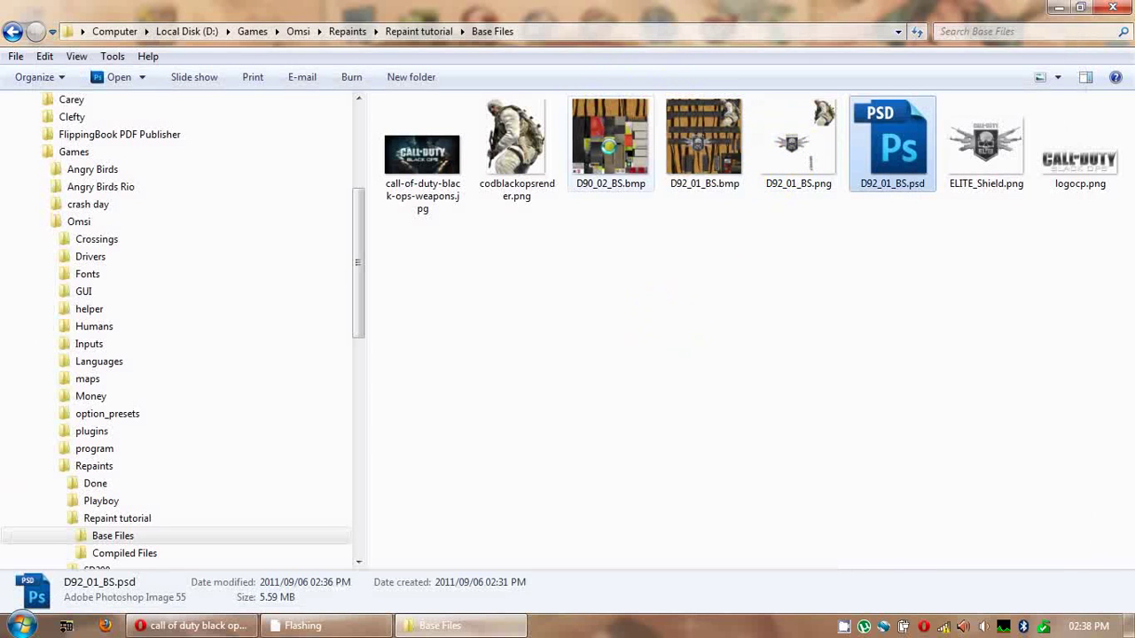
- Open D92_01_BS.png from the Base Files folder in Paint.NET and maximize its window
left_click(610, 140)
left_click(703, 140)
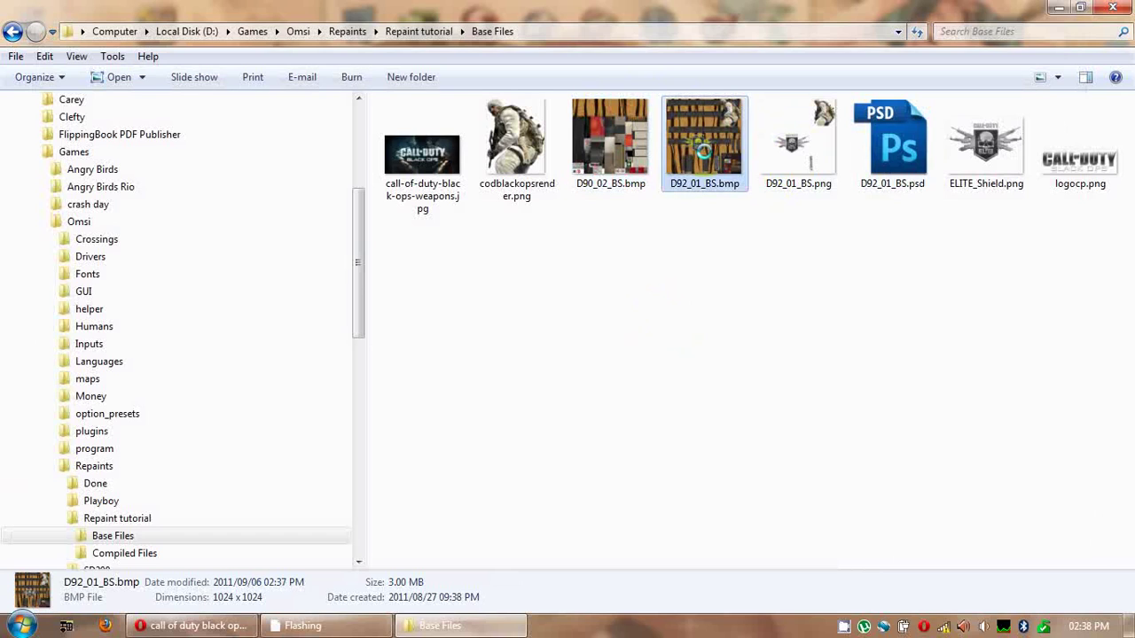
left_click(809, 144)
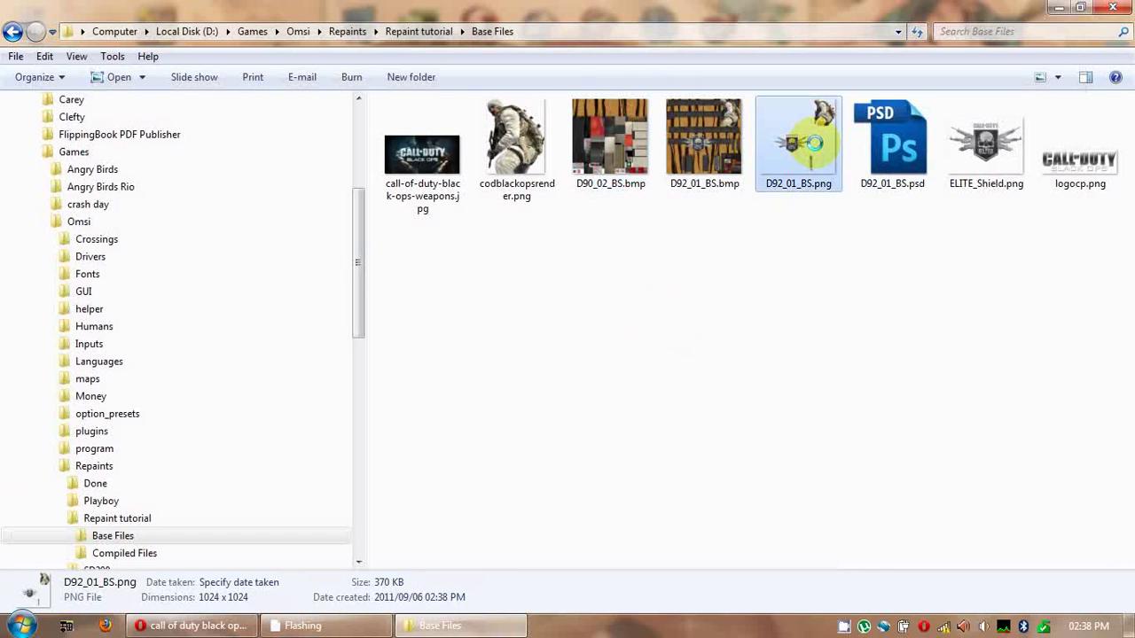
right_click(802, 142)
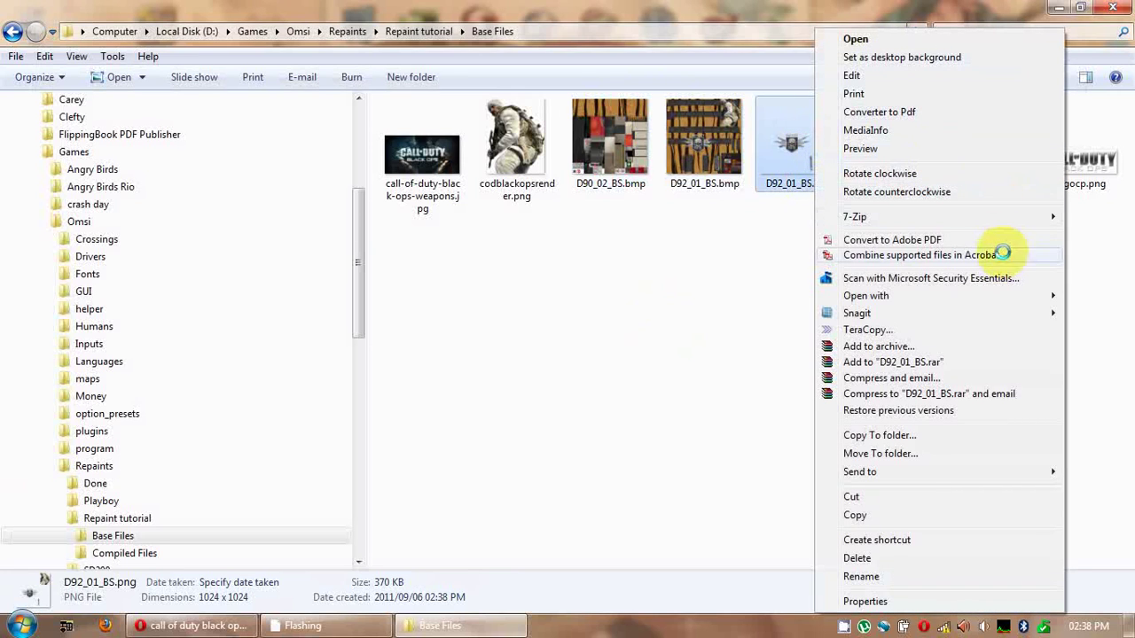
mouse_move(1003, 294)
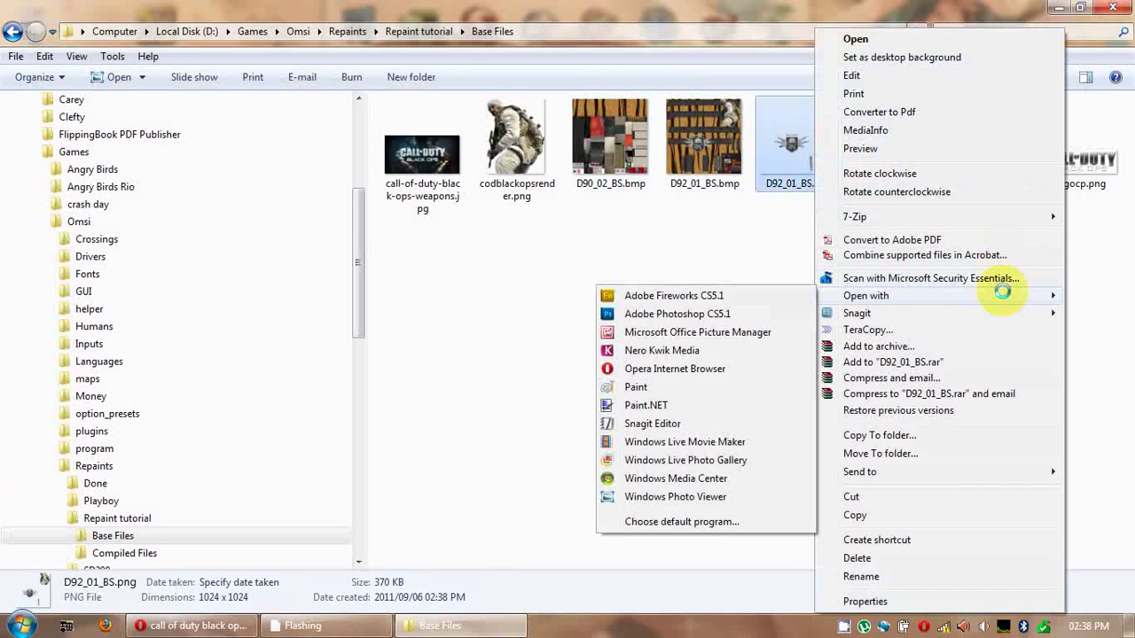
left_click(637, 408)
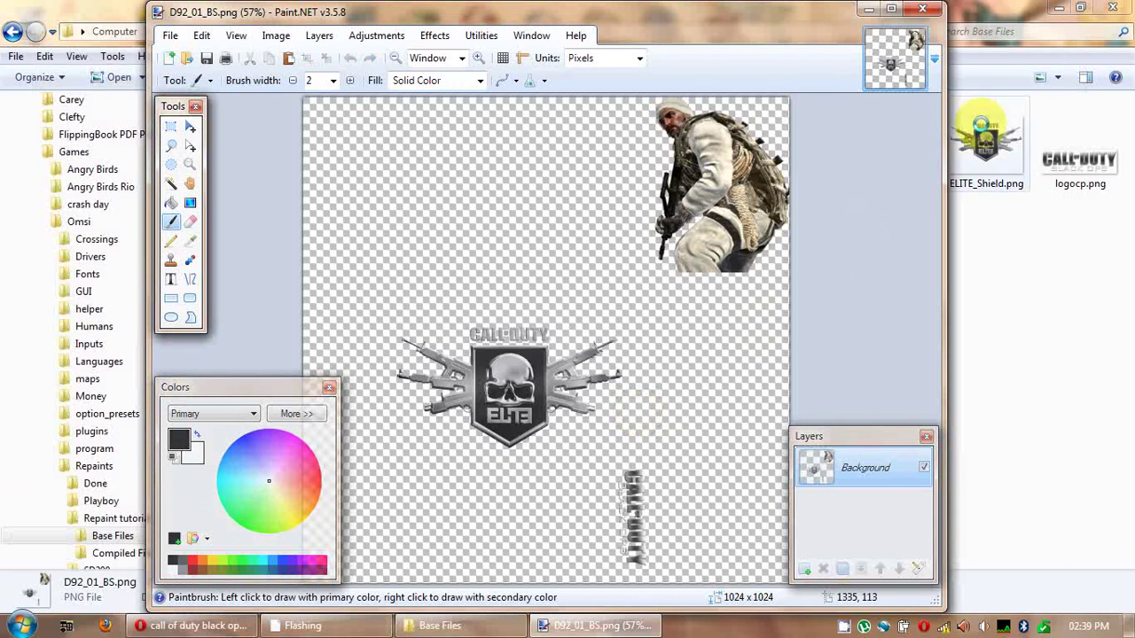
left_click(889, 9)
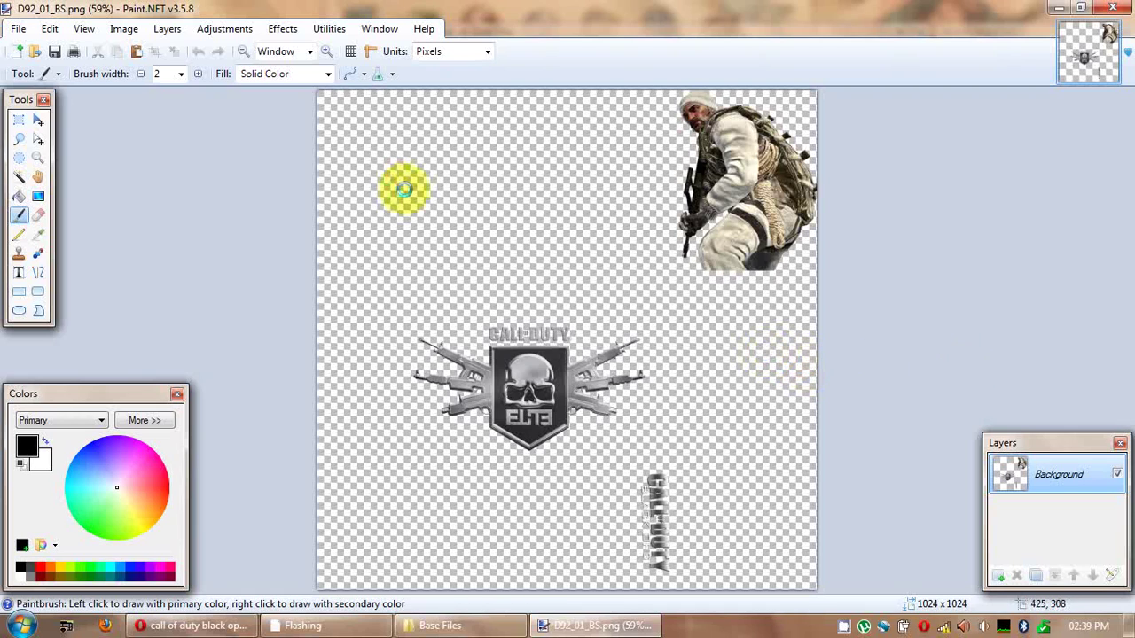
- Select the transparent background, including the area behind the soldier's back, using the Magic Wand at 50% tolerance in Add (union) mode
left_click(21, 177)
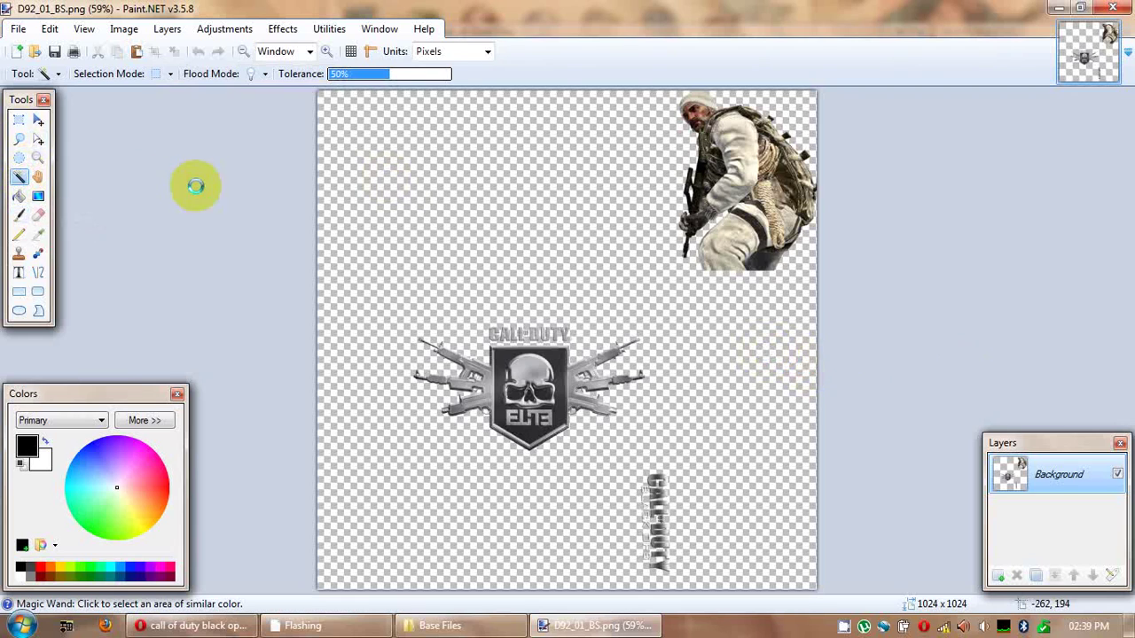
left_click(490, 202)
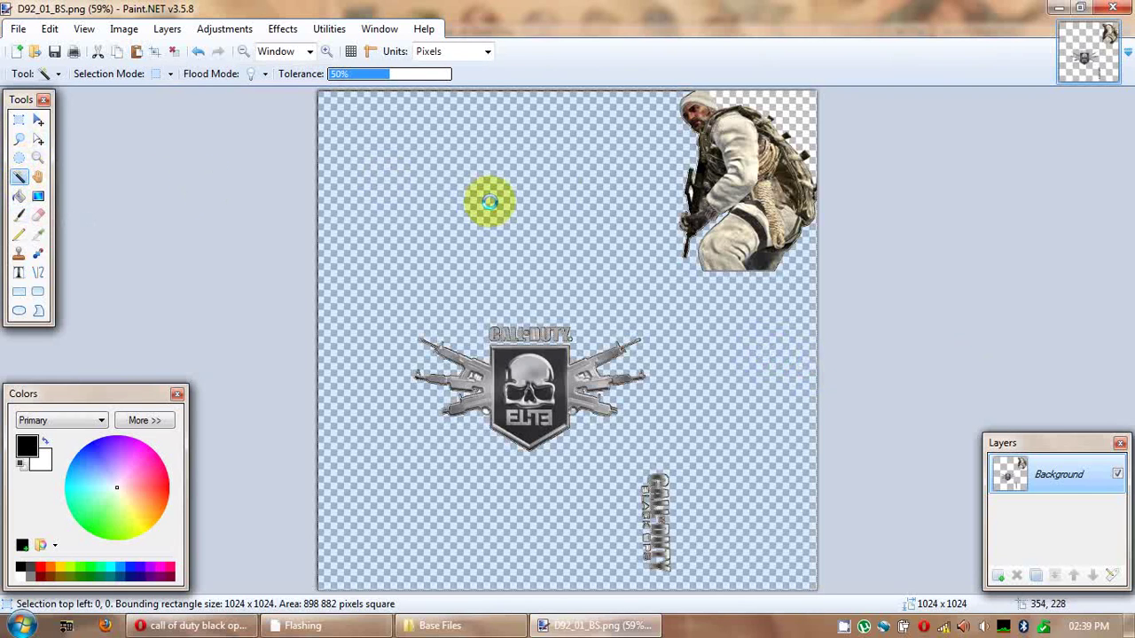
left_click(795, 107)
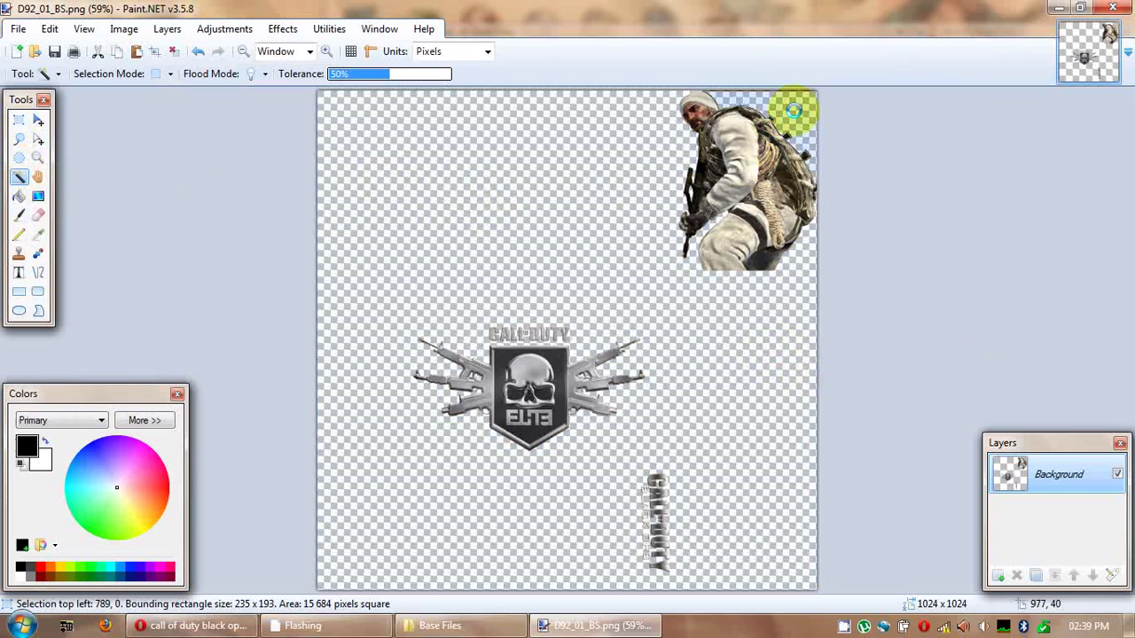
left_click(166, 73)
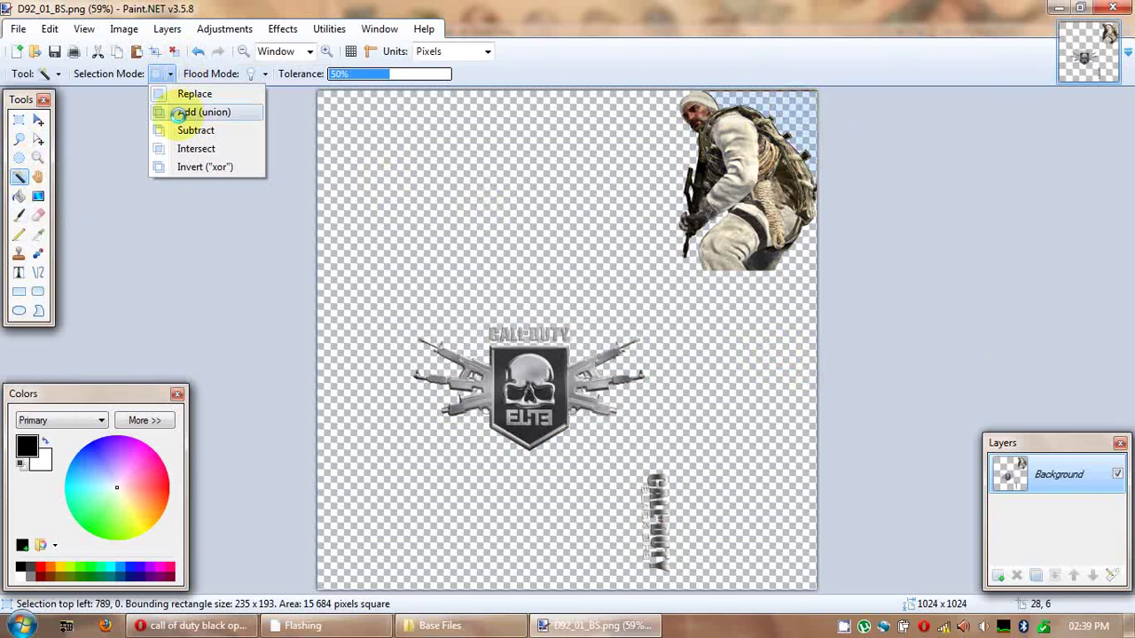
left_click(178, 112)
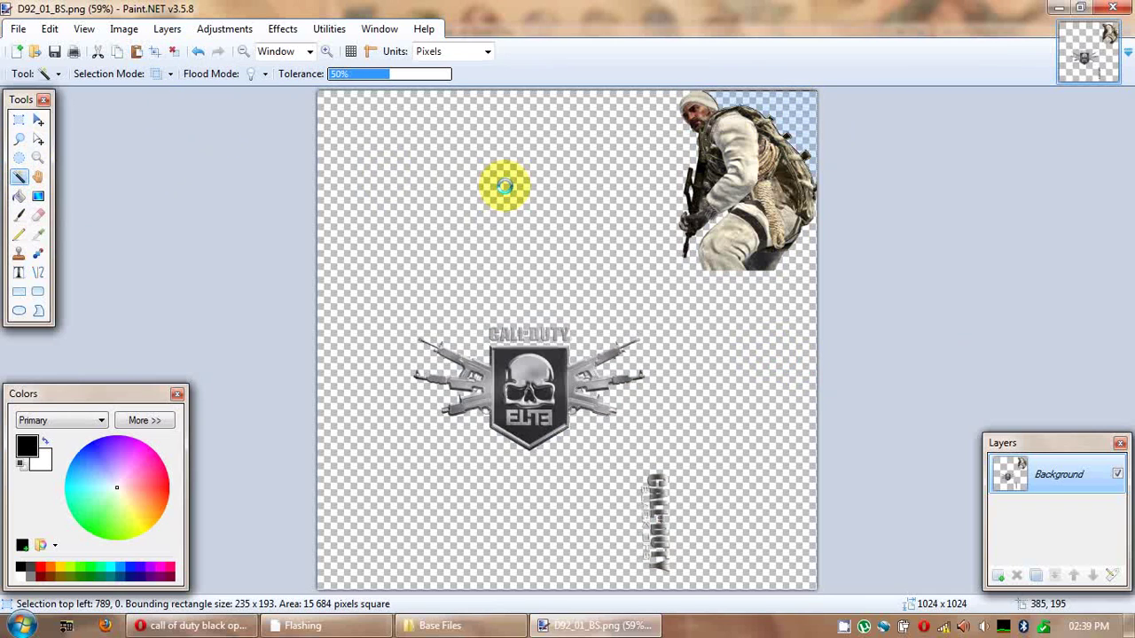
left_click(504, 186)
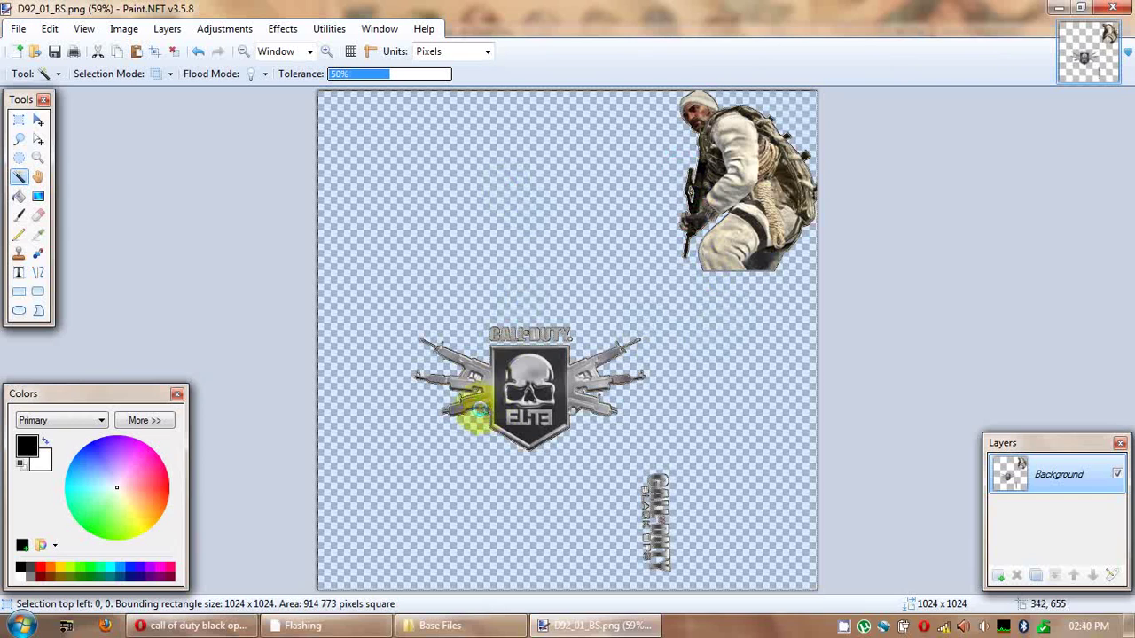
- Add the transparent gaps between the shield's rifles to the selection, and invert it to select the artwork
left_click(475, 388)
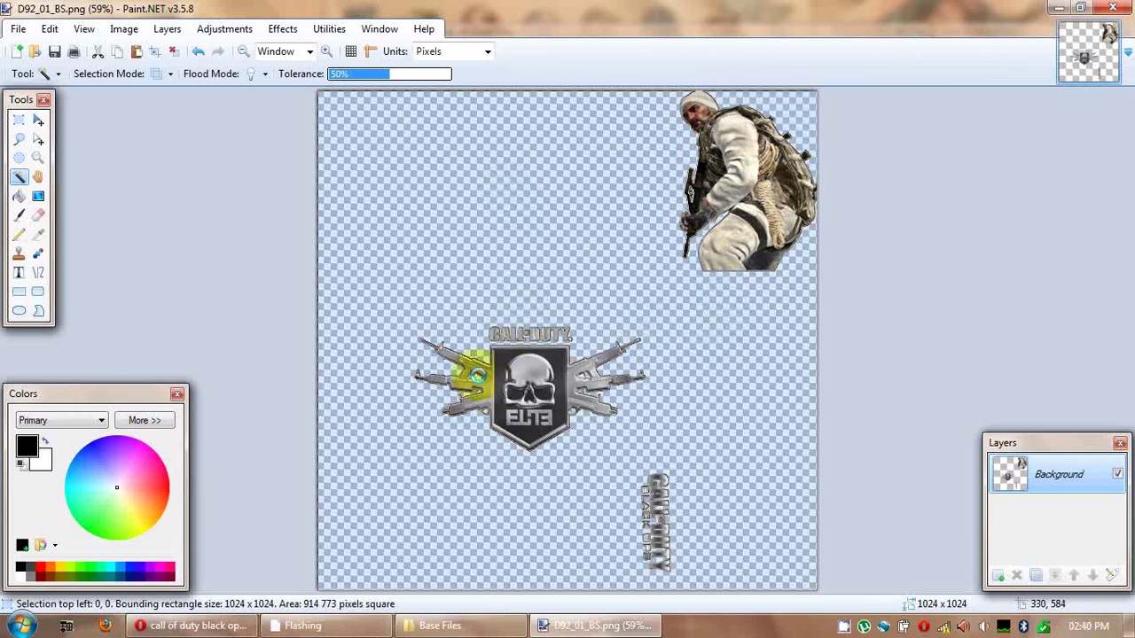
mouse_move(561, 381)
left_mouse_down()
mouse_move(589, 372)
mouse_move(578, 375)
mouse_move(587, 405)
left_mouse_up()
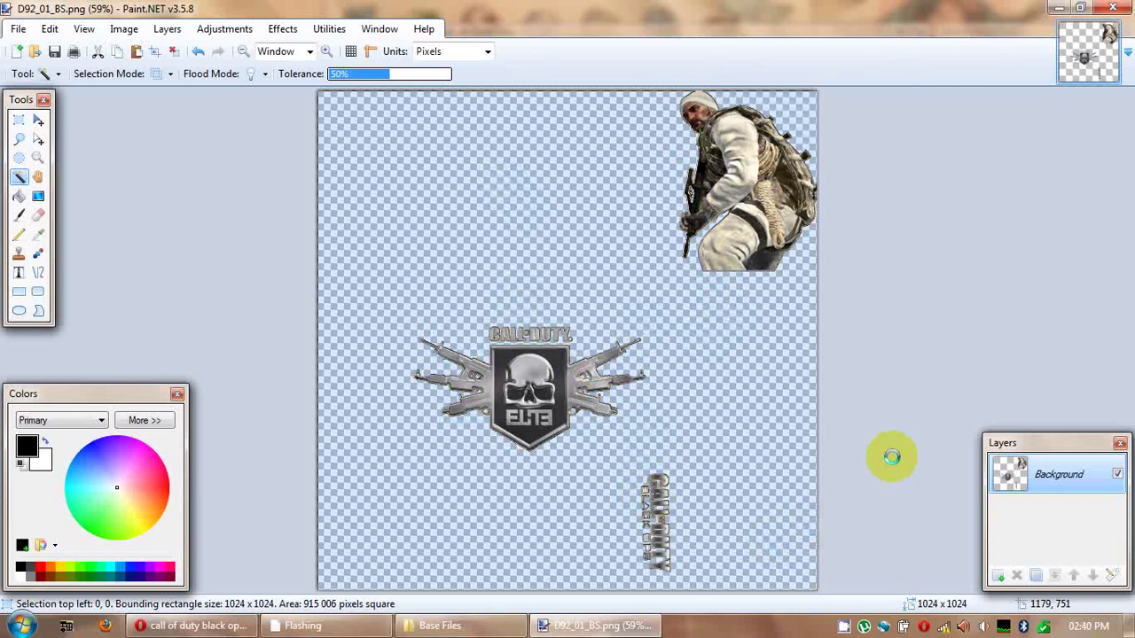
key("ctrl+i")
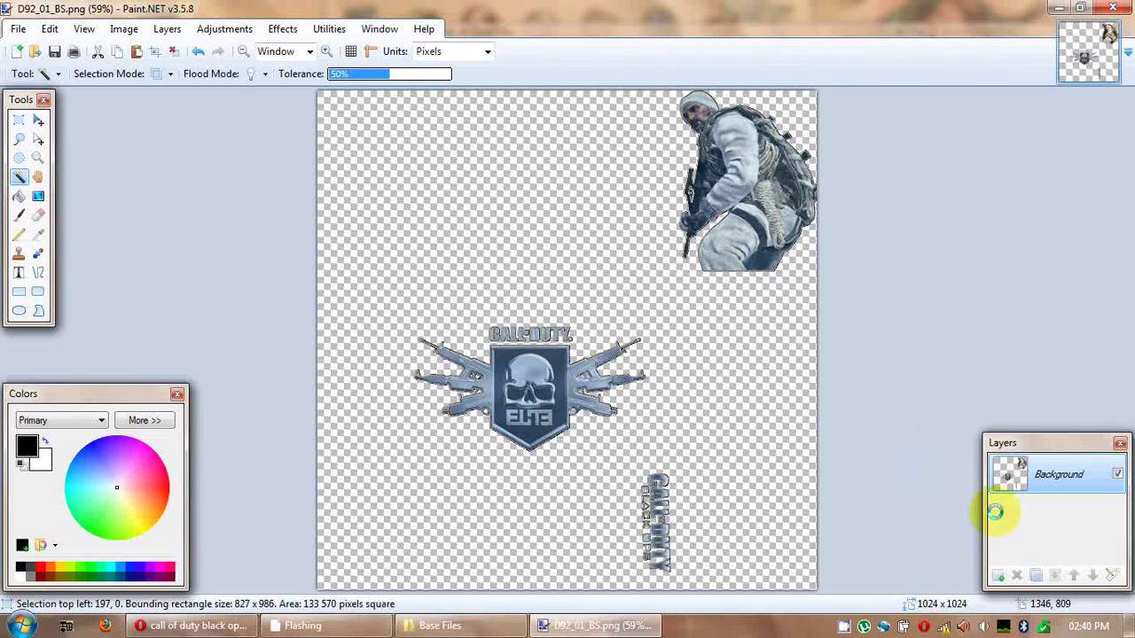
- Add a new layer and fill the selected shield, soldier and Call of Duty lettering shapes with dark grey using the Paint Bucket
left_click(999, 574)
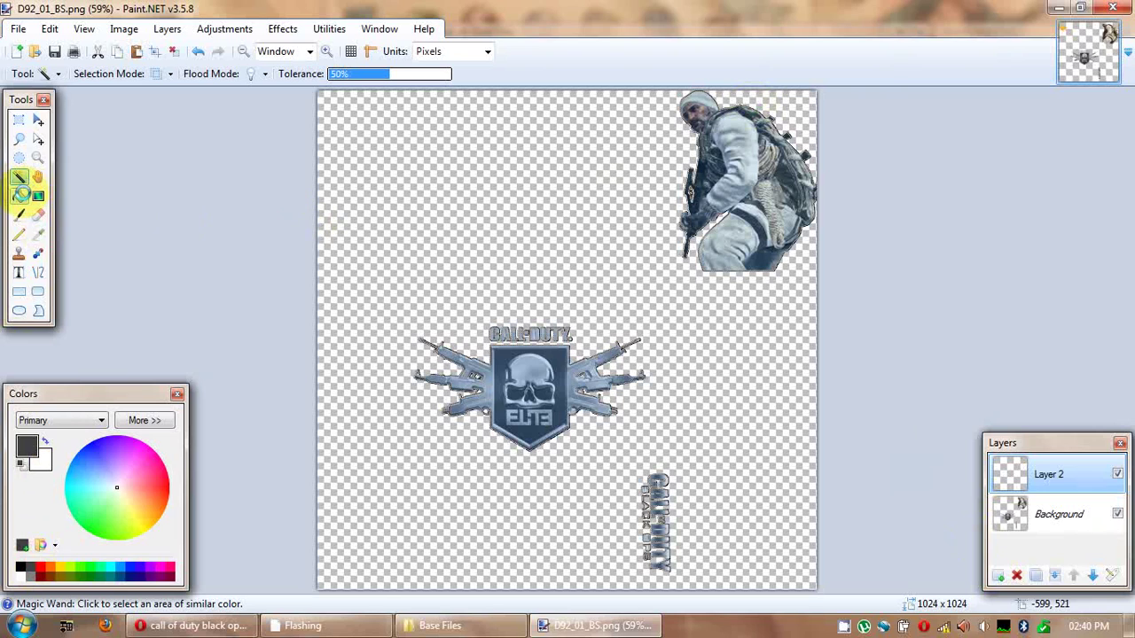
left_click(19, 195)
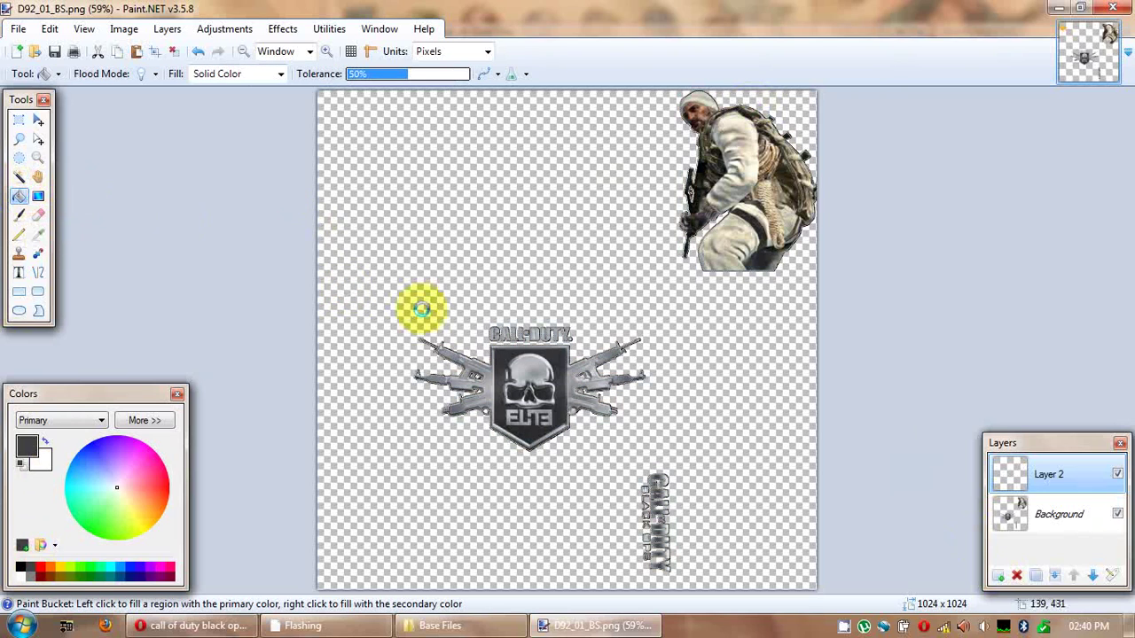
left_click(532, 382)
left_click(548, 333)
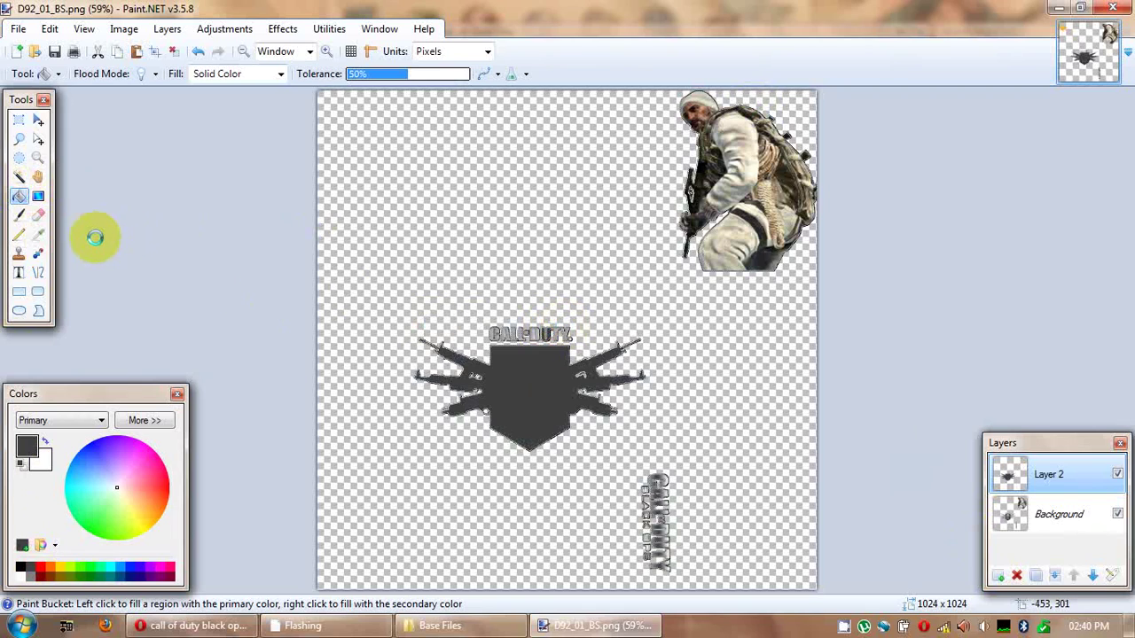
left_click(732, 180)
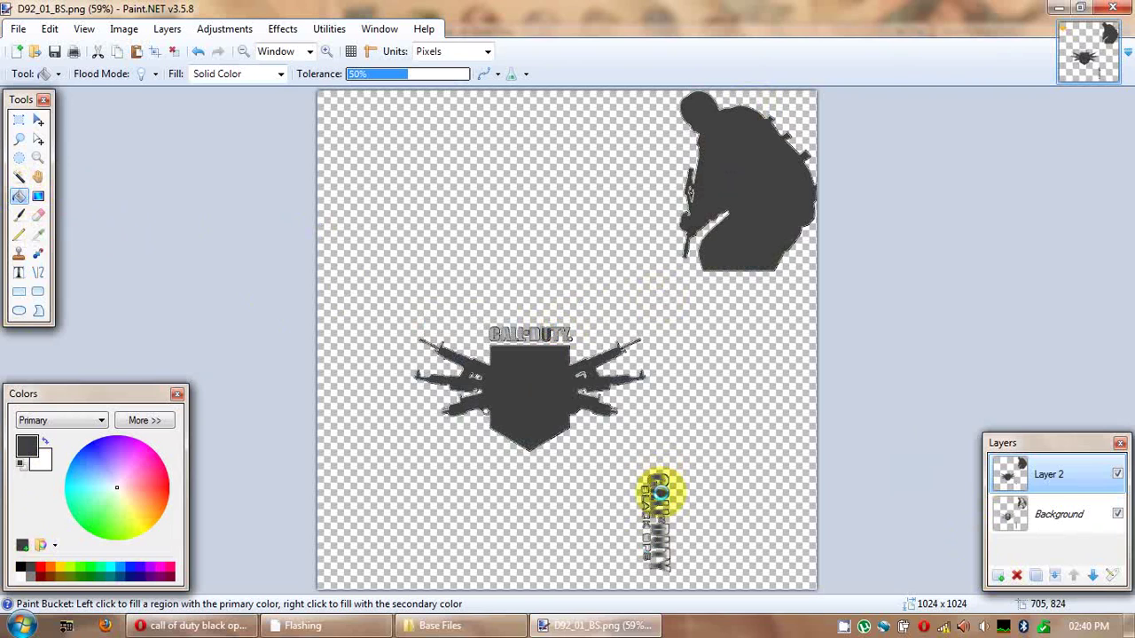
left_click(659, 476)
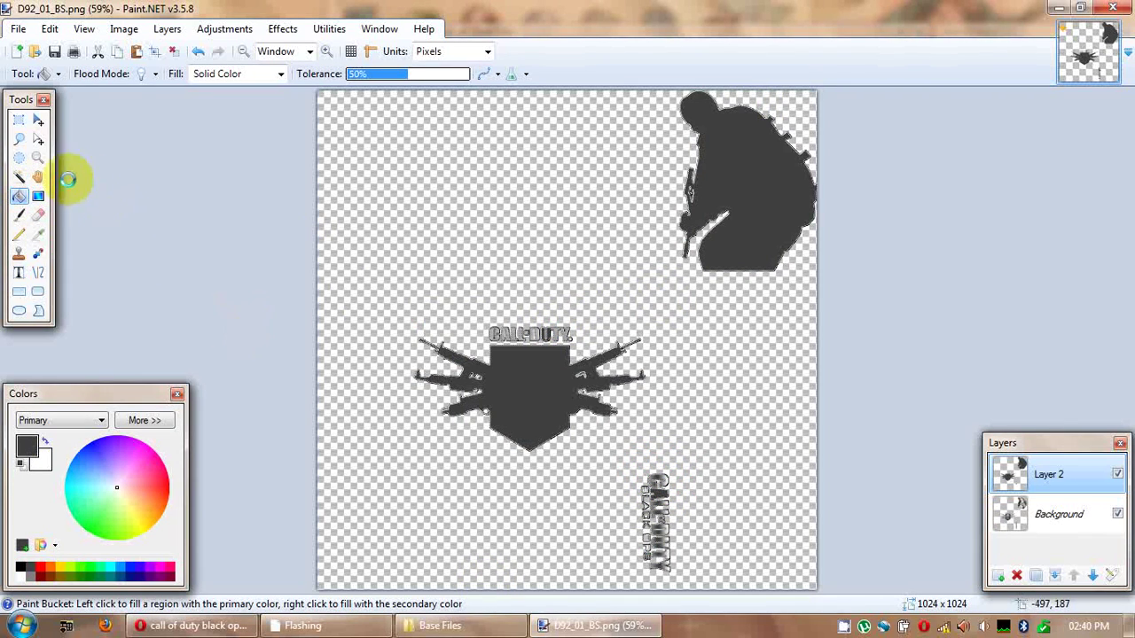
- Fill both Call of Duty letterings on Layer 2 with dark grey, using the Paintbrush at brush width 500 within the selection
left_click(18, 214)
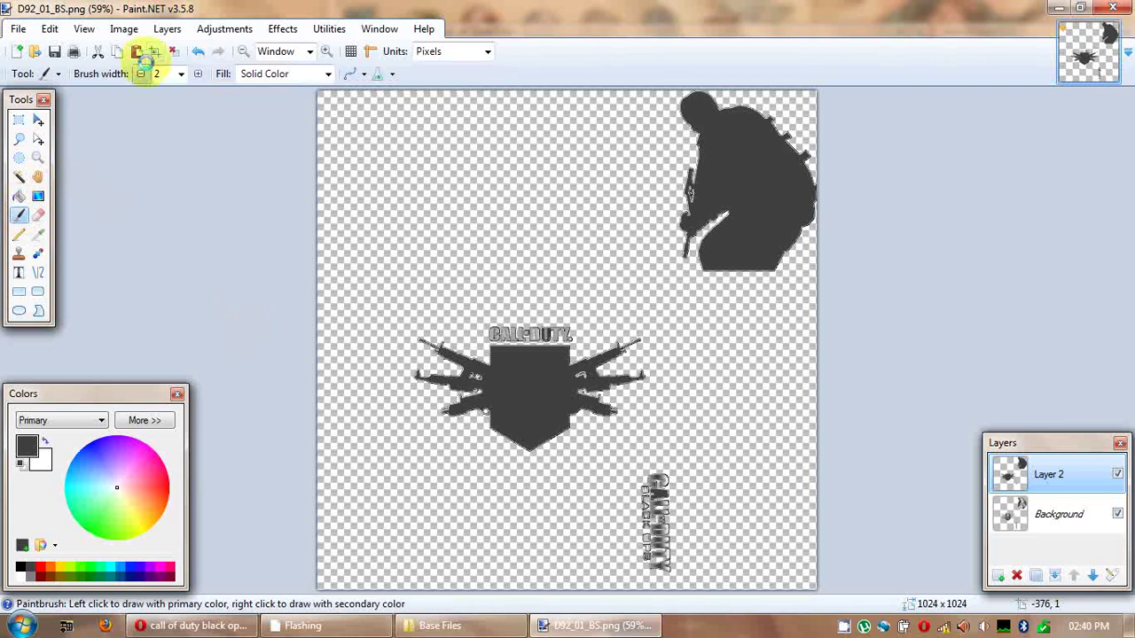
left_click(181, 73)
left_click_drag(203, 201, 190, 325)
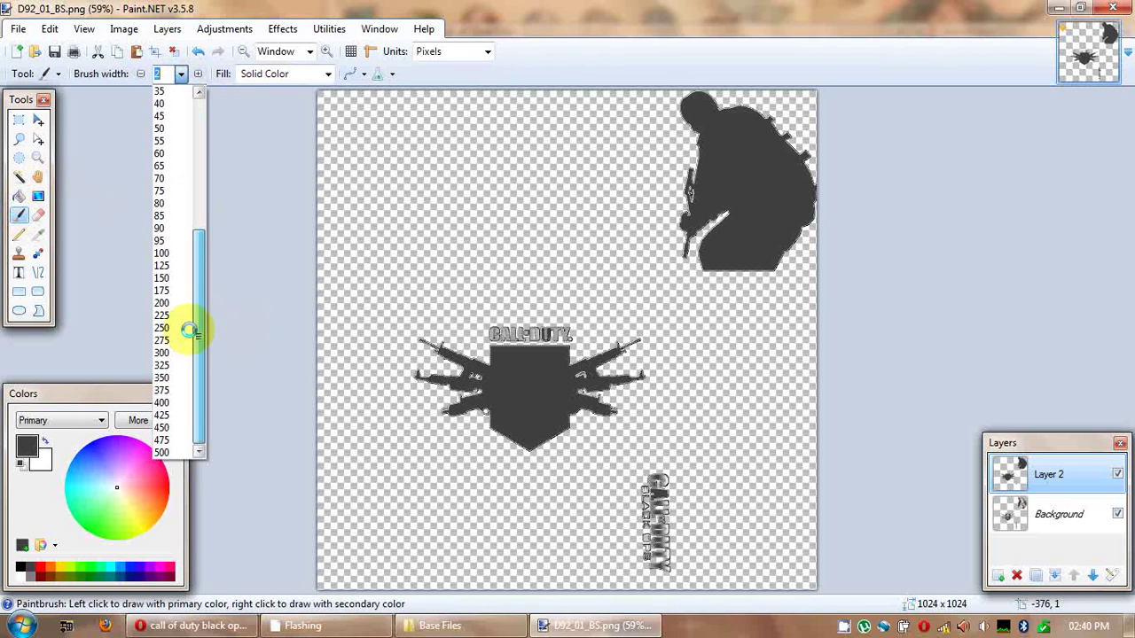
left_click(177, 452)
mouse_move(583, 420)
left_mouse_down()
mouse_move(664, 461)
mouse_move(679, 357)
mouse_move(674, 410)
left_mouse_up()
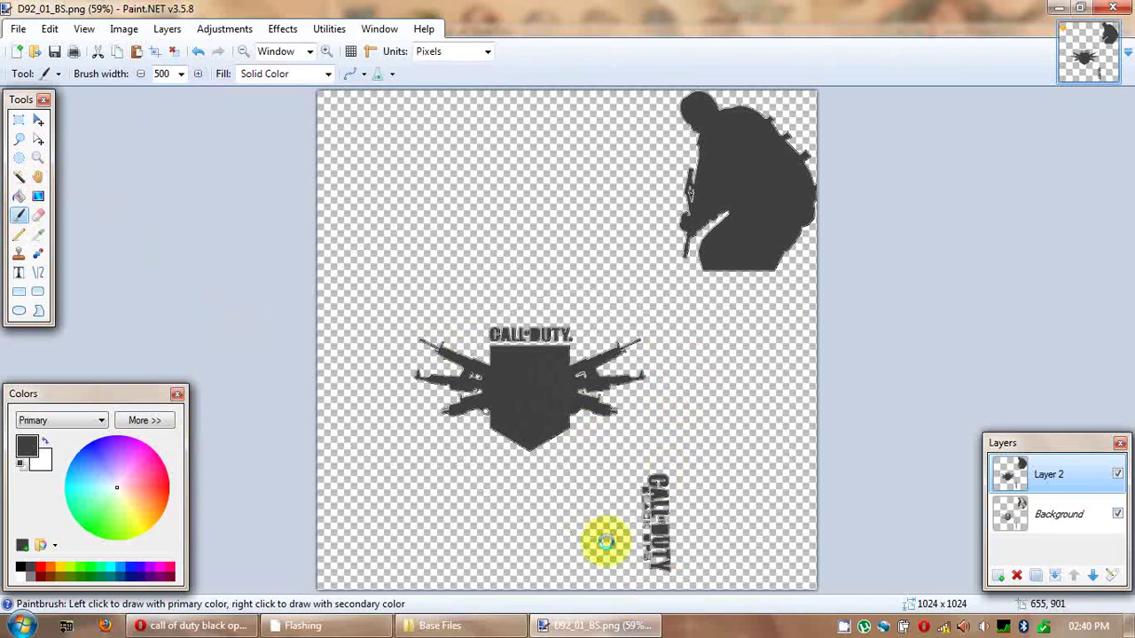
left_click_drag(638, 534, 608, 499)
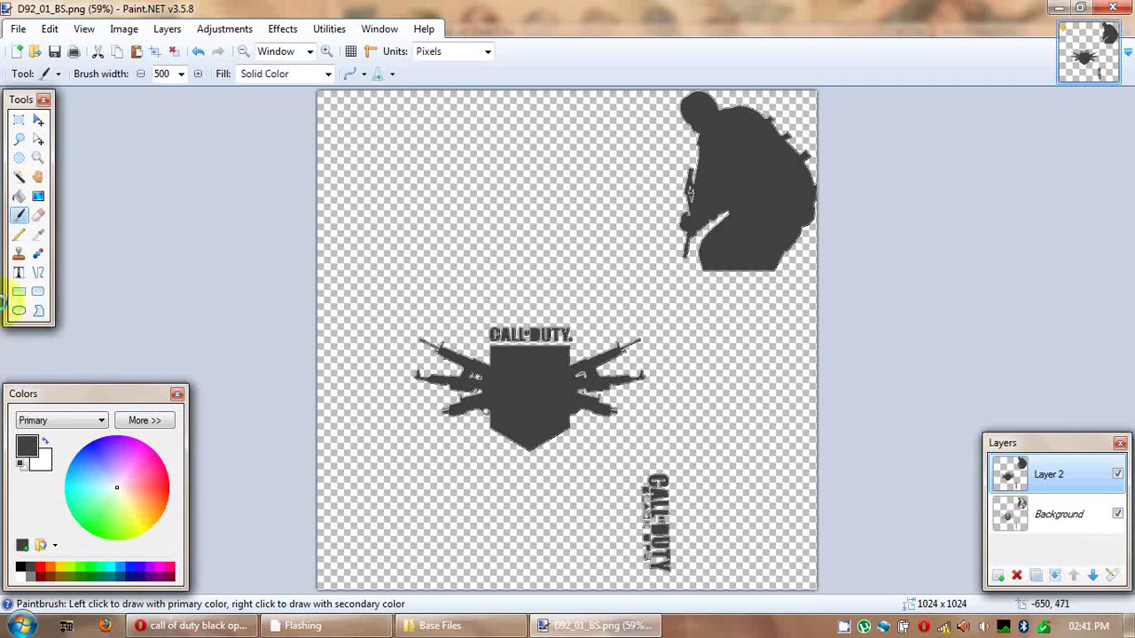
- Erase the dark grey from the vertical Call of Duty lettering on Layer 2 with a 500-wide Eraser, and clear the selection
left_click(39, 214)
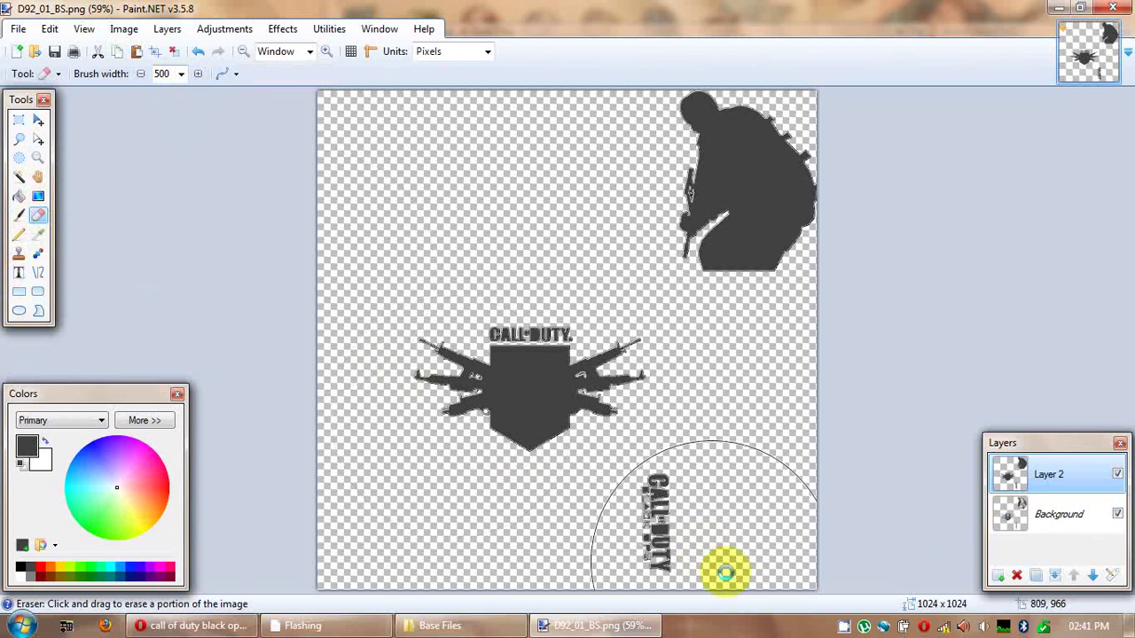
left_click(689, 552)
left_click(691, 554)
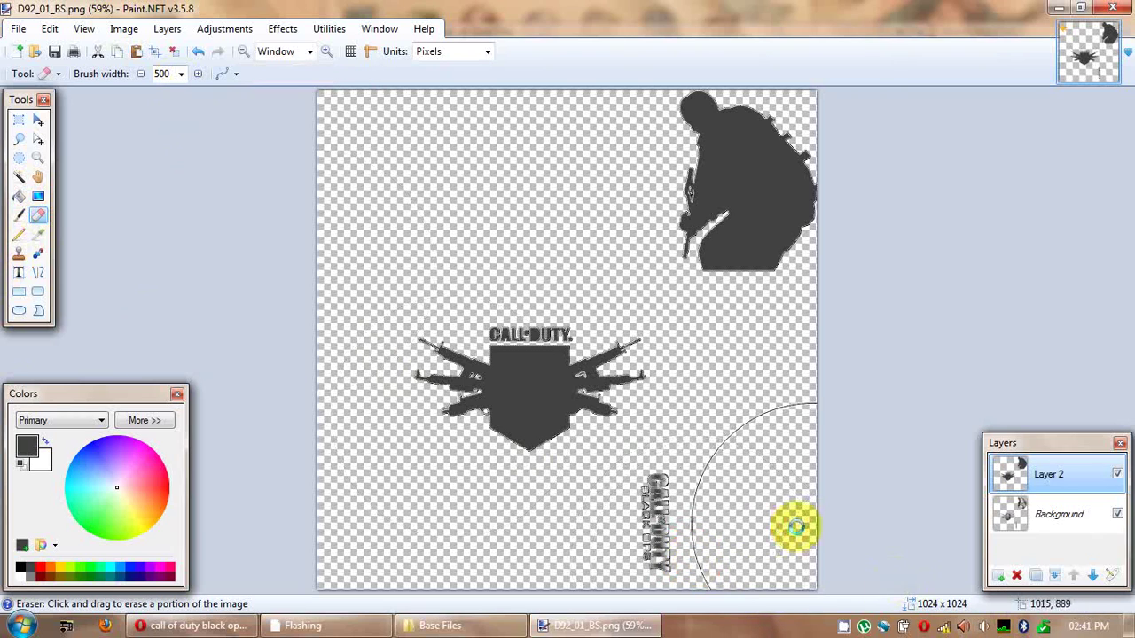
left_click(727, 531)
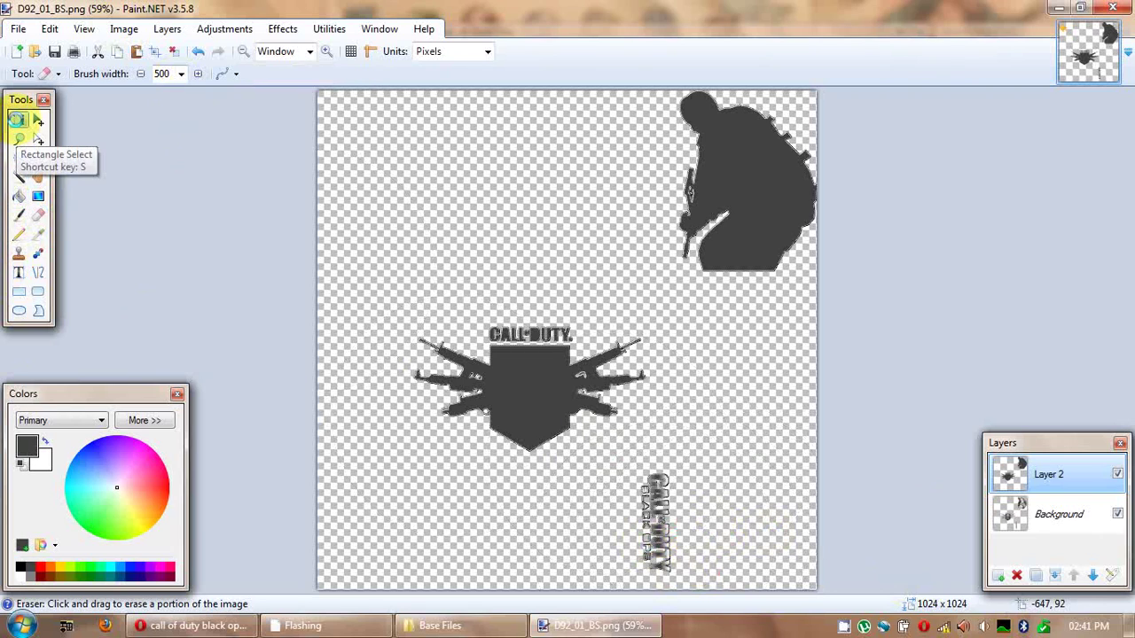
left_click(18, 120)
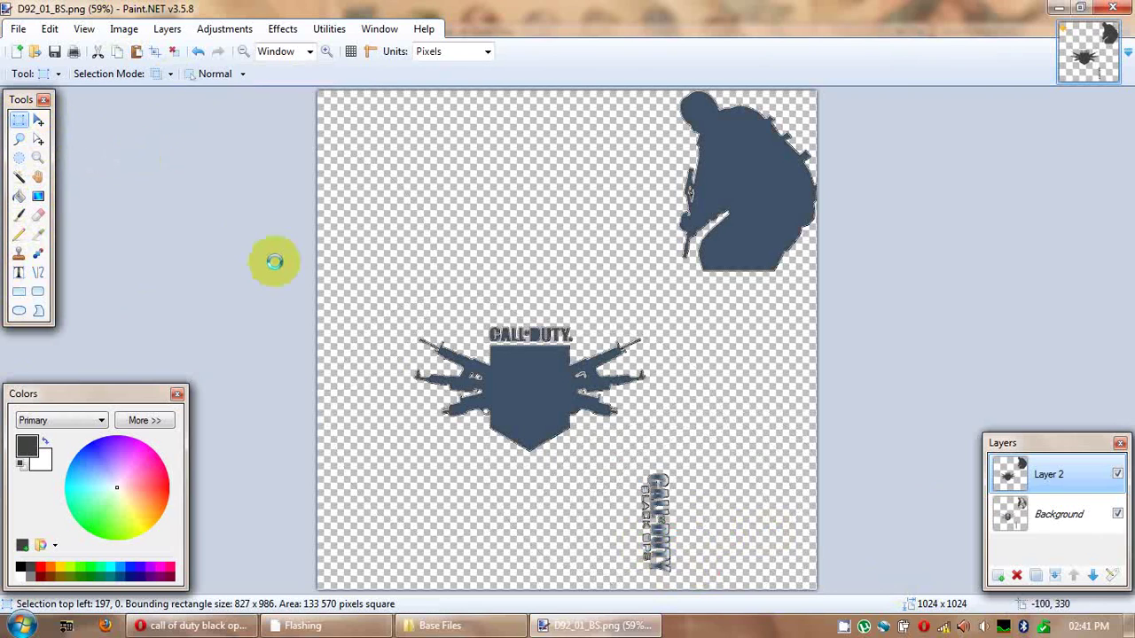
left_click(231, 261)
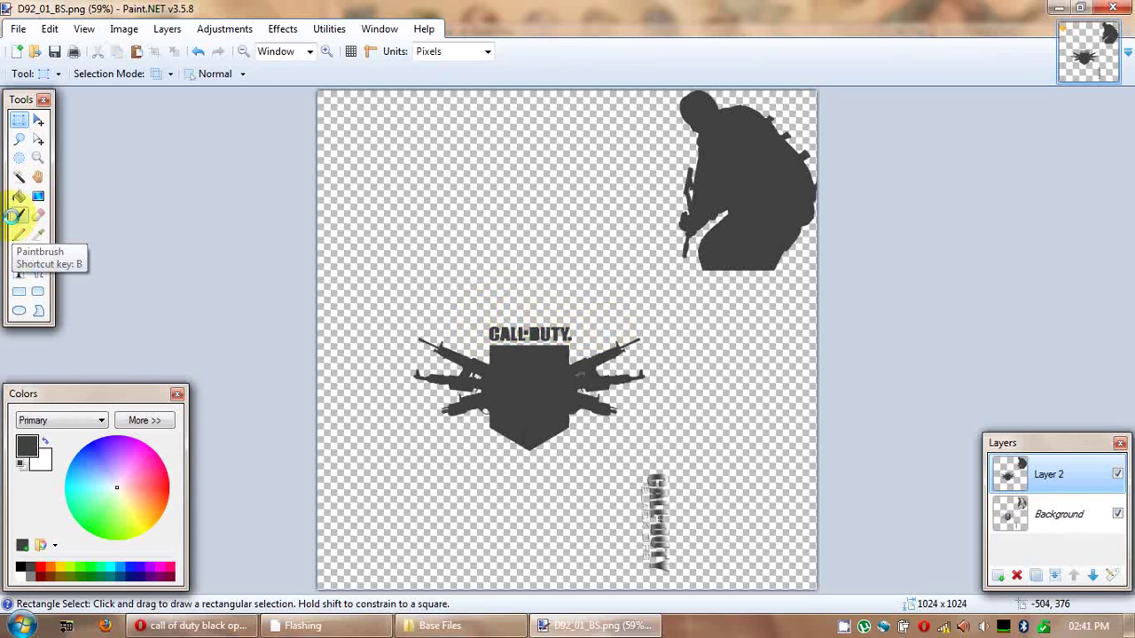
- Select the shield and soldier silhouettes together using the Magic Wand at 50% tolerance, apply a Gaussian Blur, and deselect
left_click(18, 178)
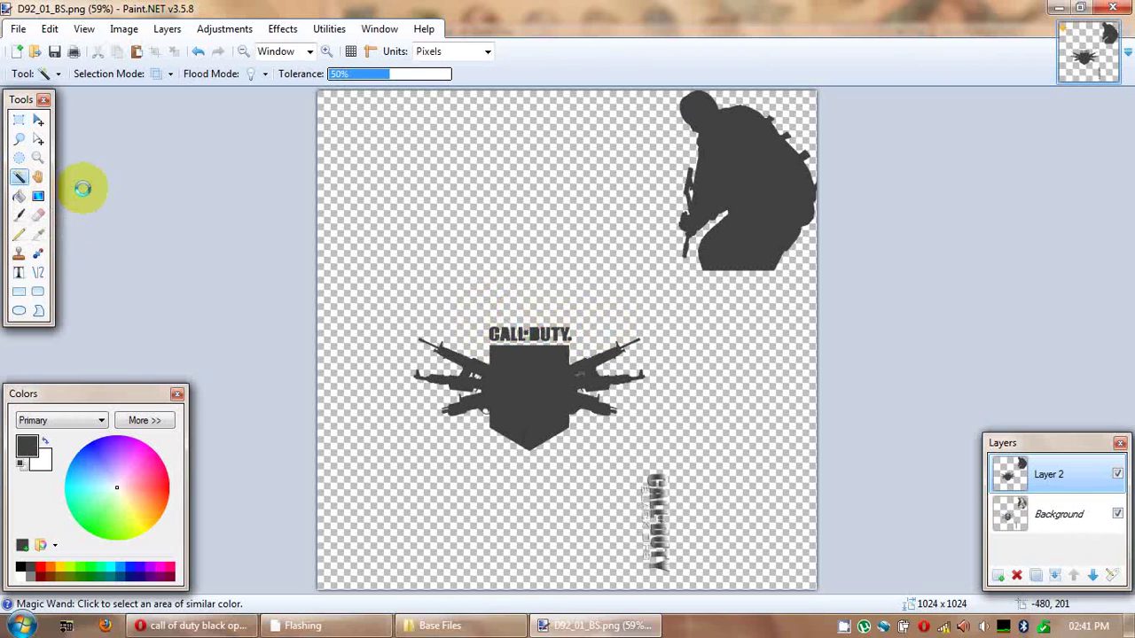
left_click(527, 396)
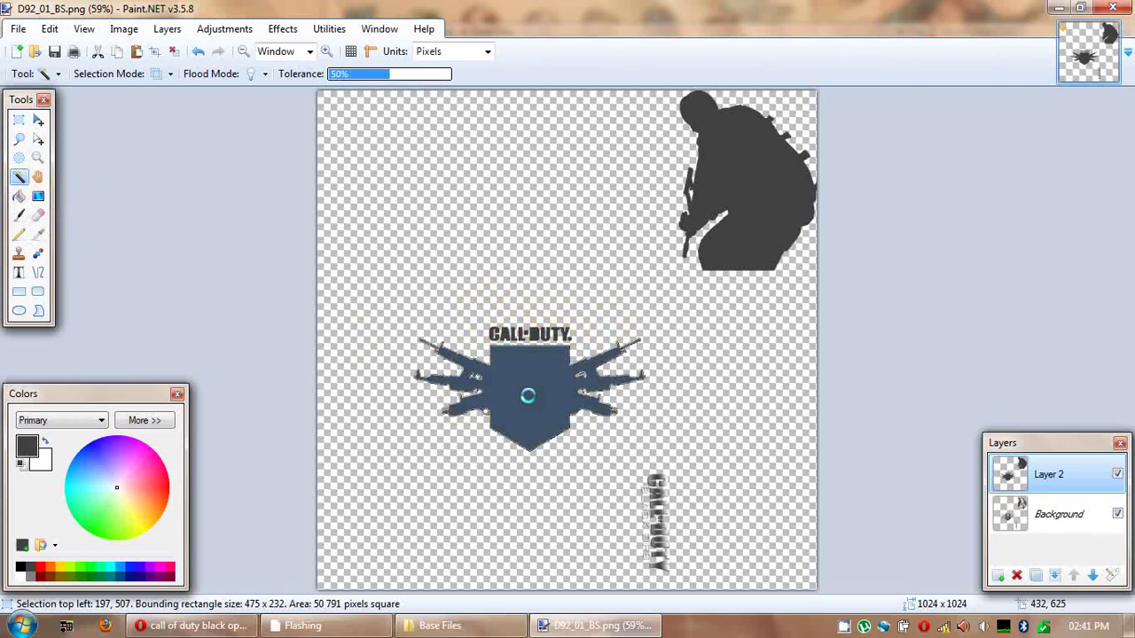
left_click(744, 237, "ctrl")
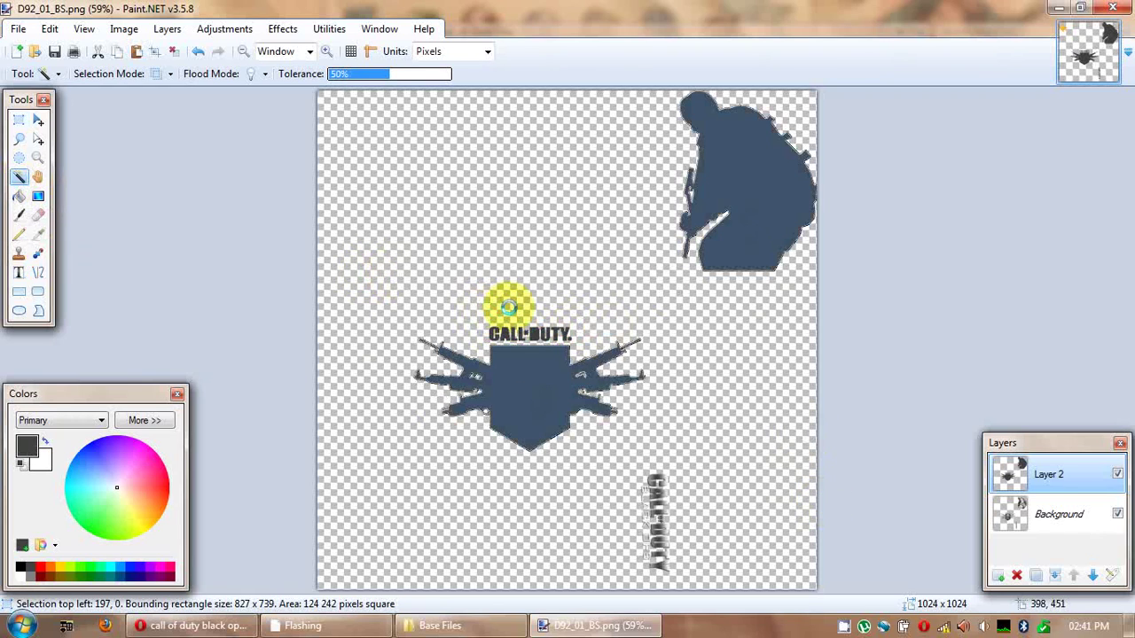
left_click(274, 29)
left_click(297, 64)
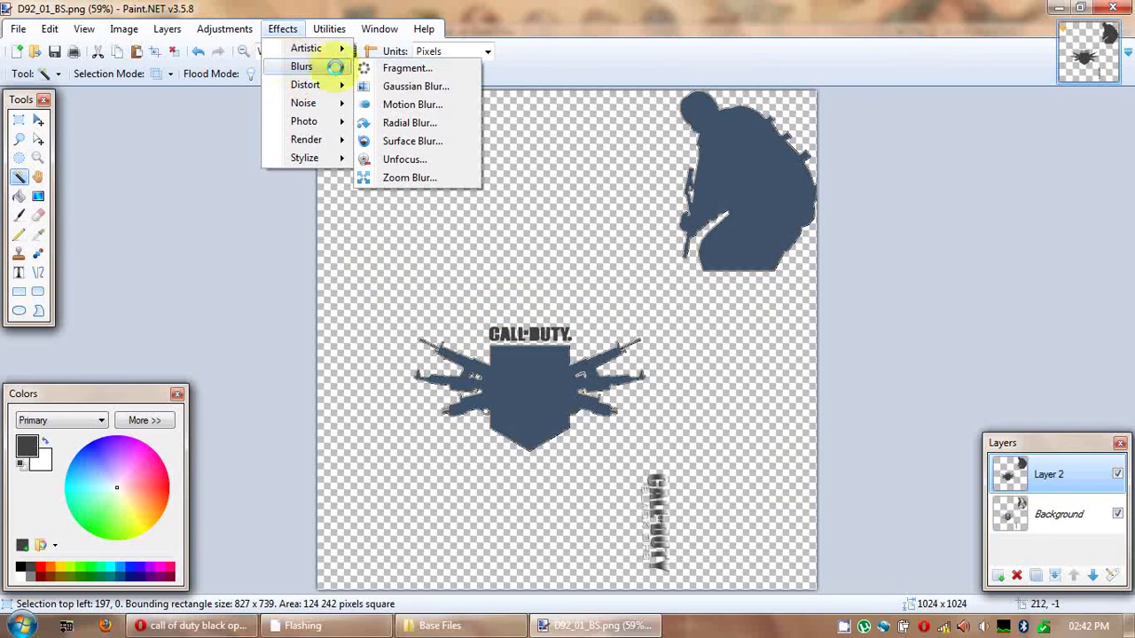
left_click(377, 86)
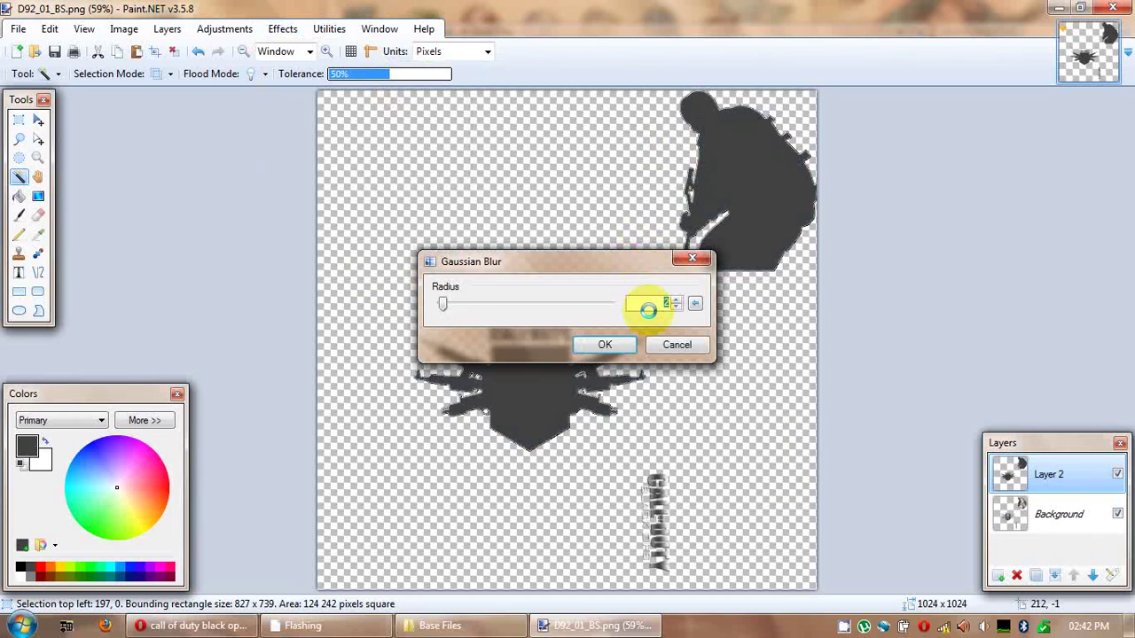
left_click(609, 345)
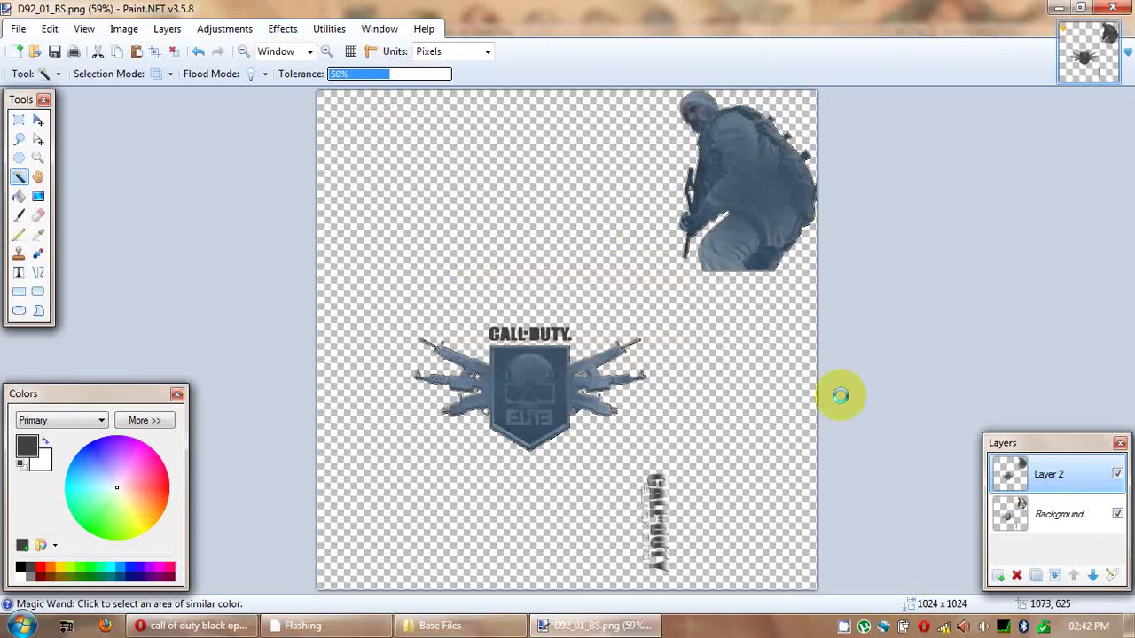
left_click(839, 396)
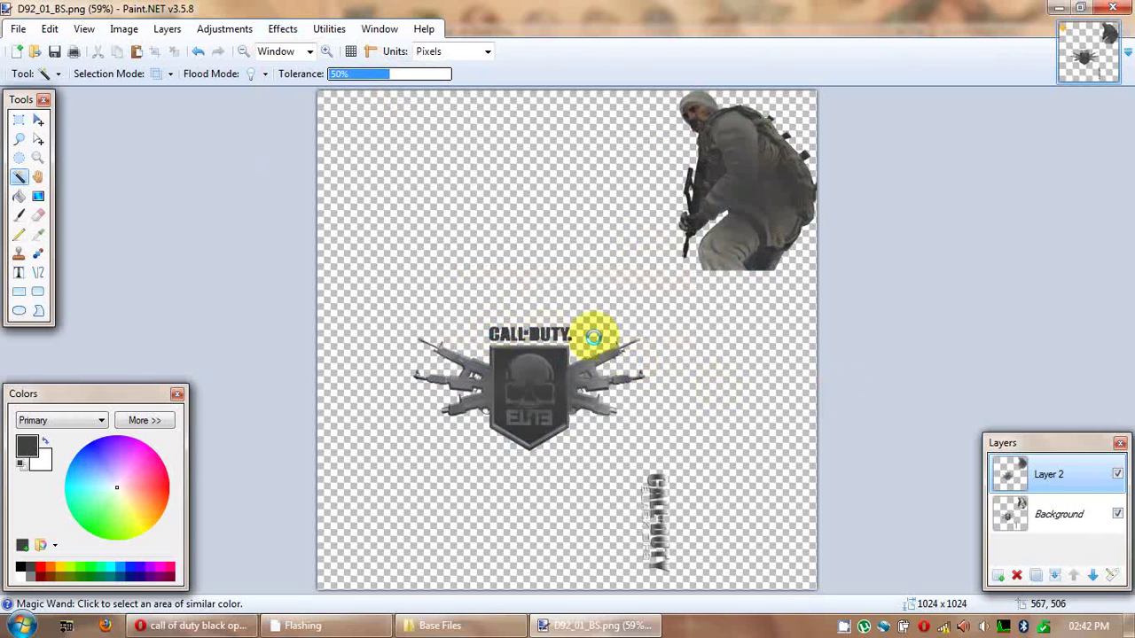
left_click(749, 161)
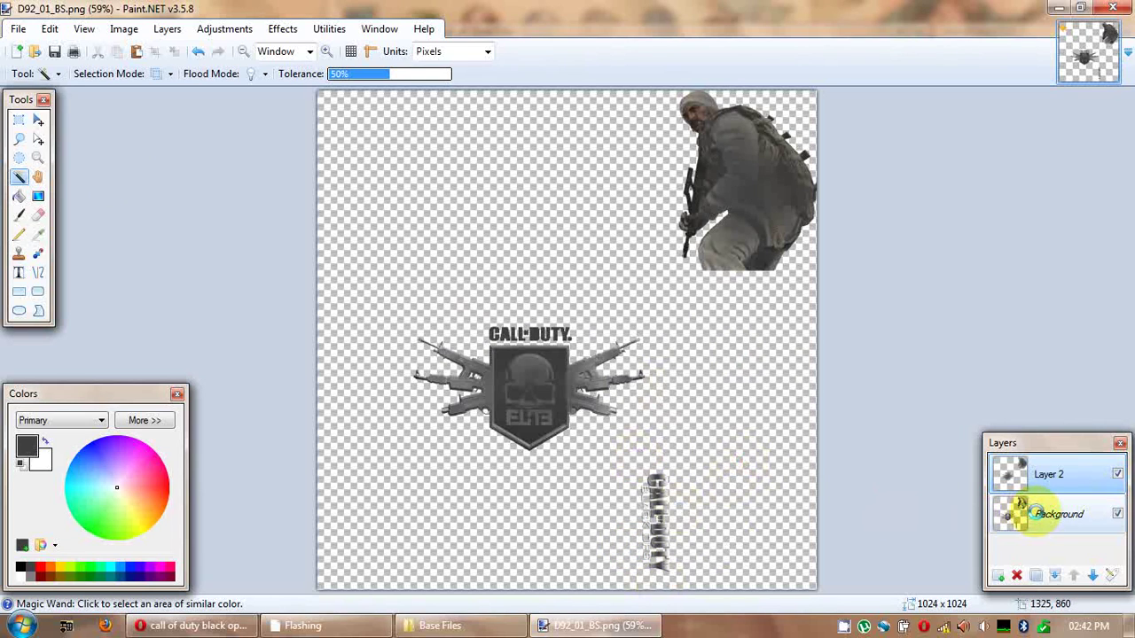
- Check the blurred shapes without the Background layer, make Background the active layer, and hide Layer 2
left_click(1118, 513)
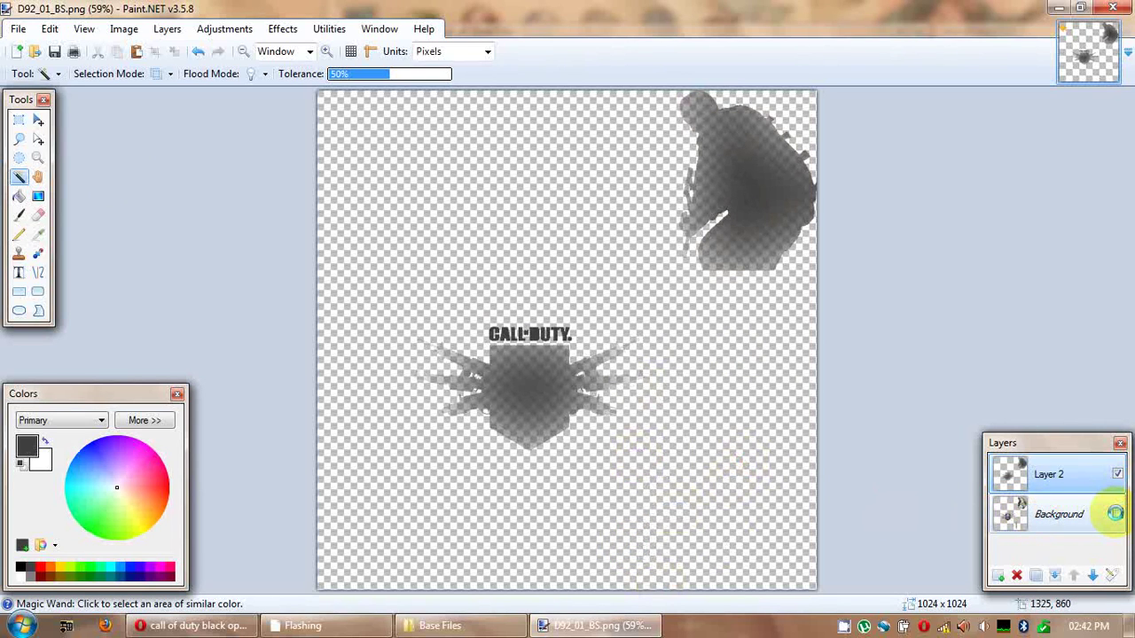
left_click(1115, 512)
left_click(1071, 469)
left_click(1053, 505)
left_click(1117, 474)
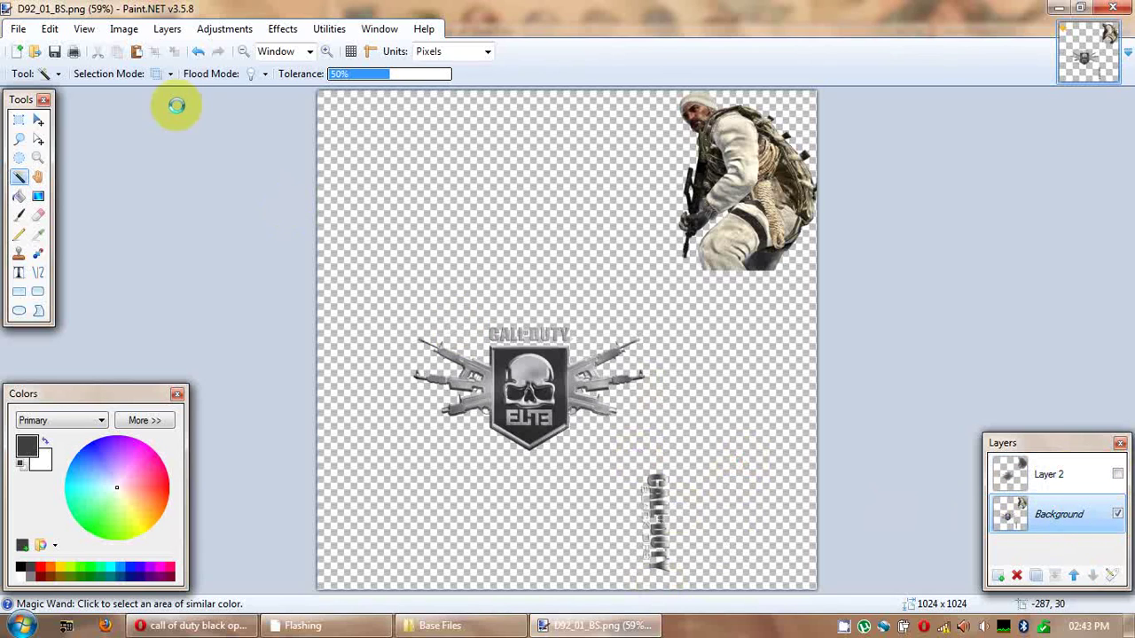
- Cut the shield, rifles, horizontal lettering and soldier artwork from the Background layer with a rectangular selection, and show Layer 2
left_click(20, 120)
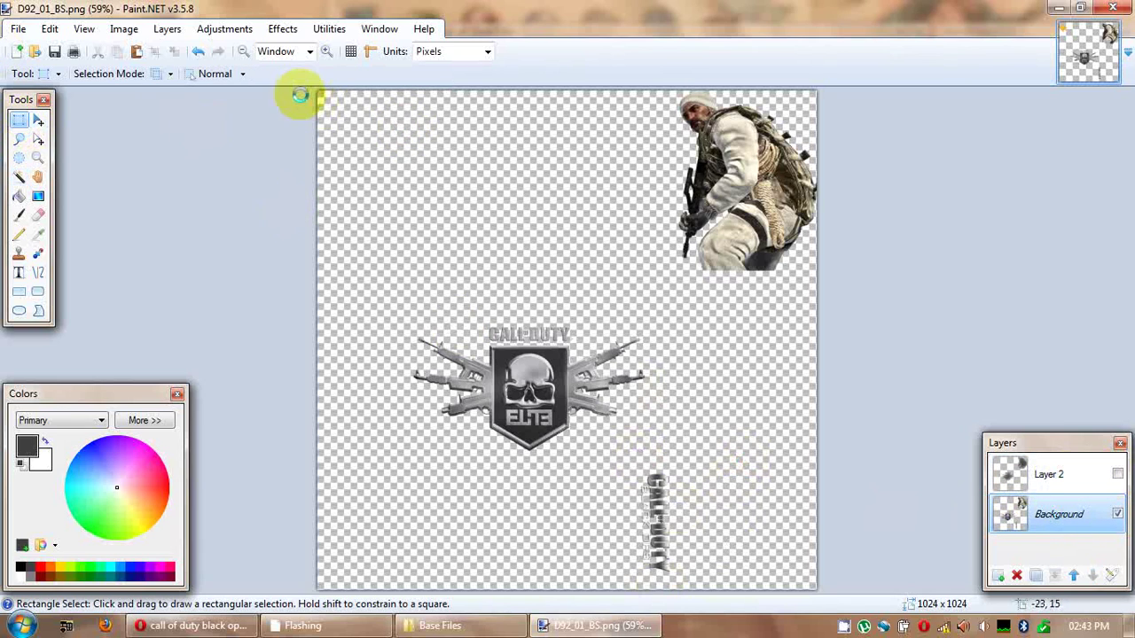
left_click_drag(301, 88, 1106, 455)
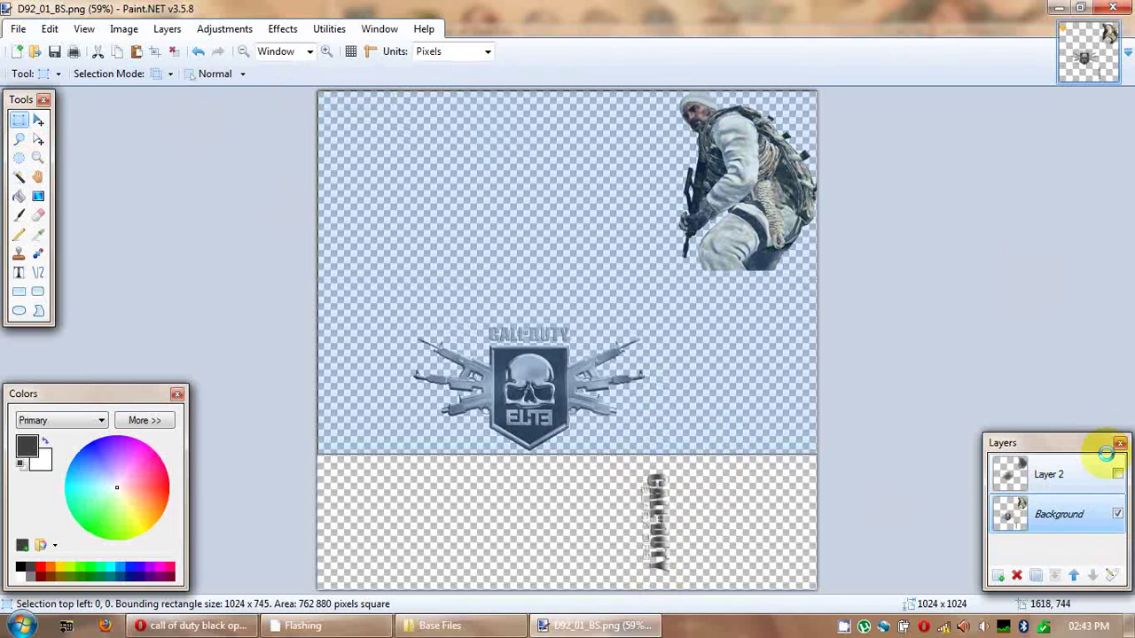
key("ctrl+x")
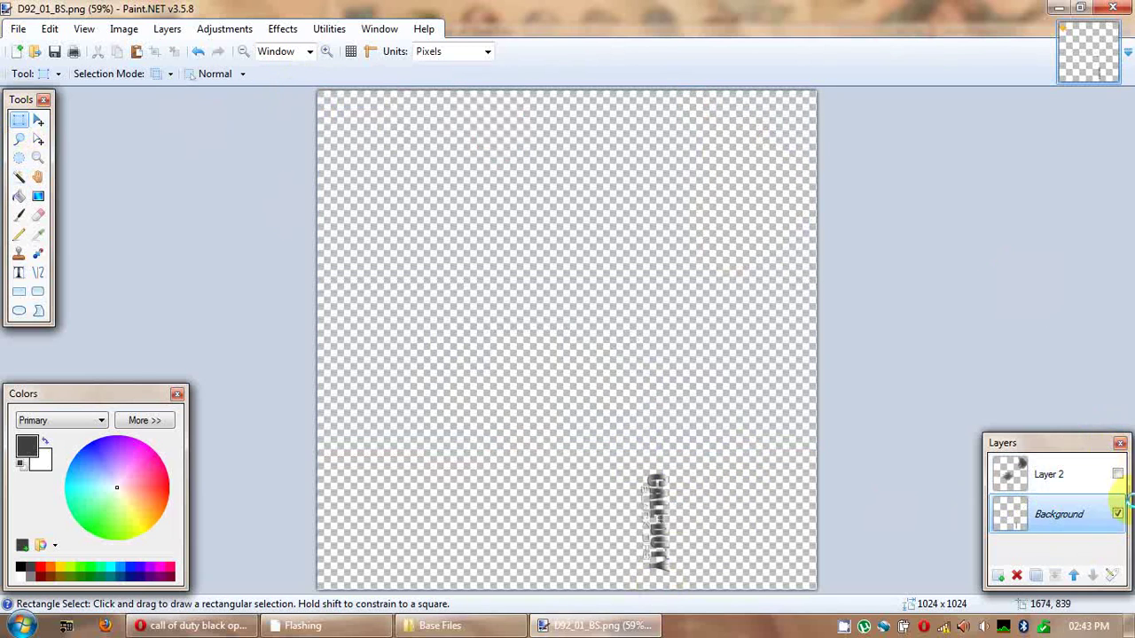
left_click(1116, 473)
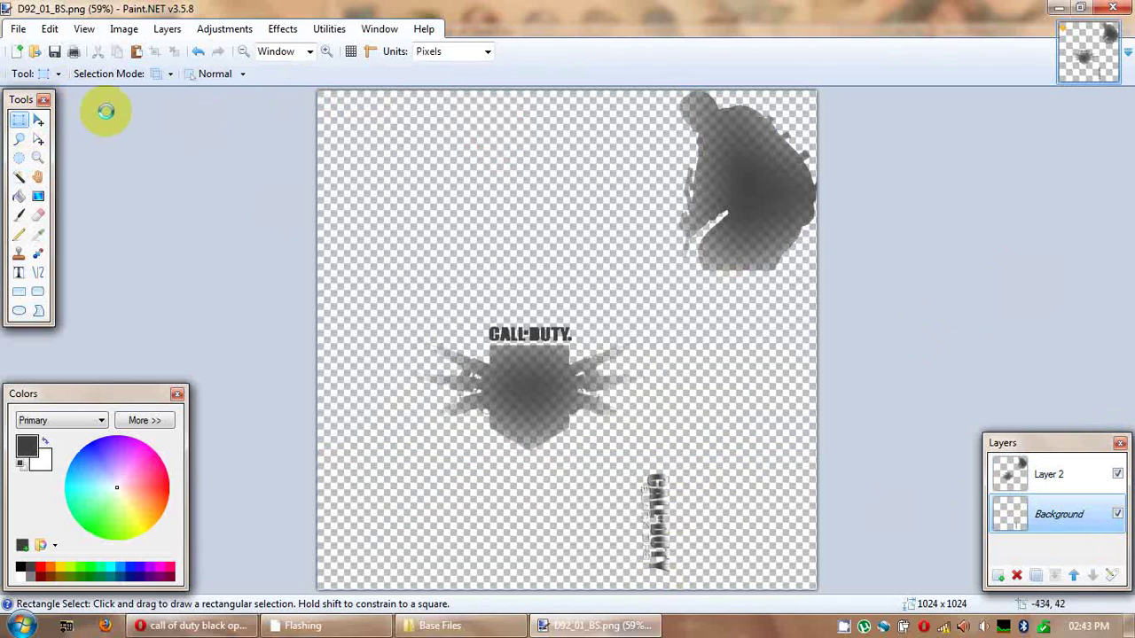
- Save the image in the Base Files folder as a flattened TGA named D92_tr_COD.tga
left_click(18, 28)
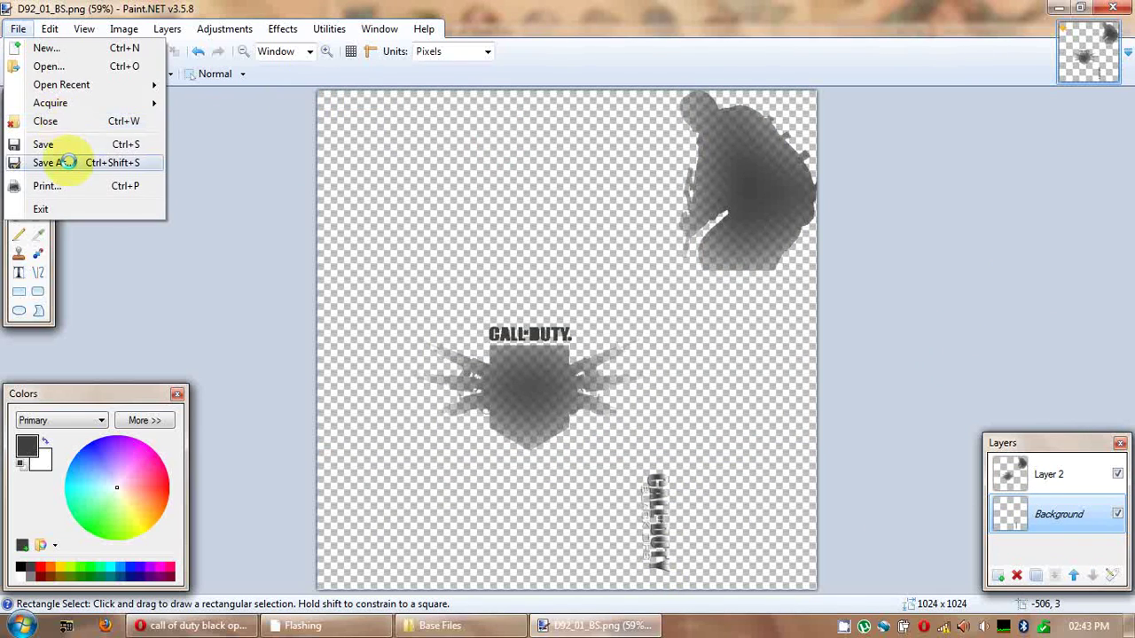
left_click(68, 162)
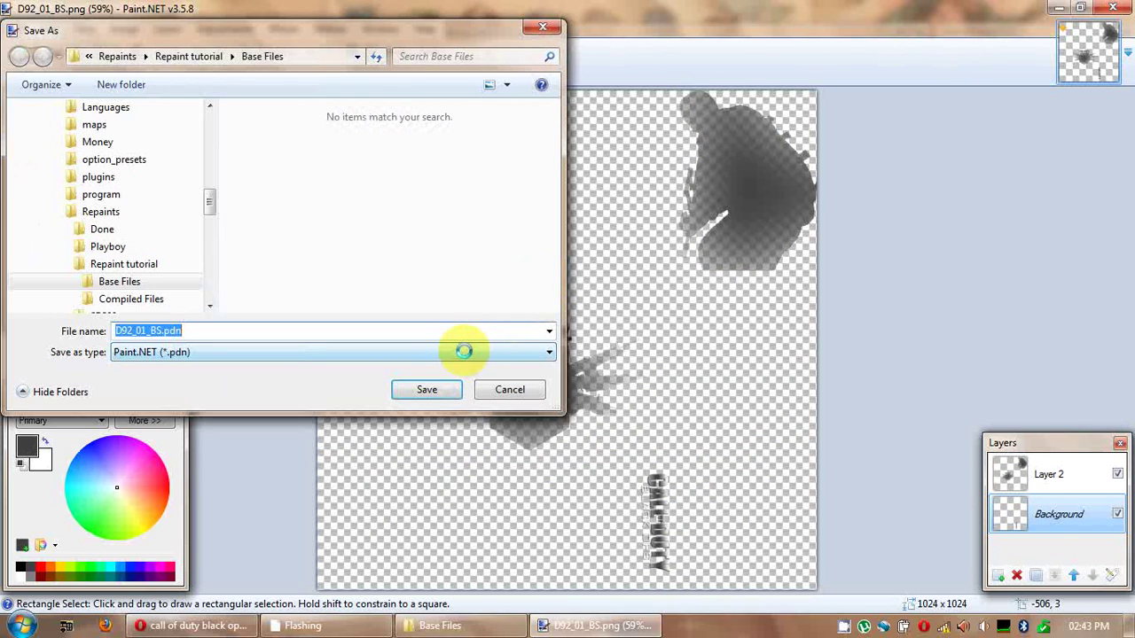
left_click(456, 351)
left_click(367, 443)
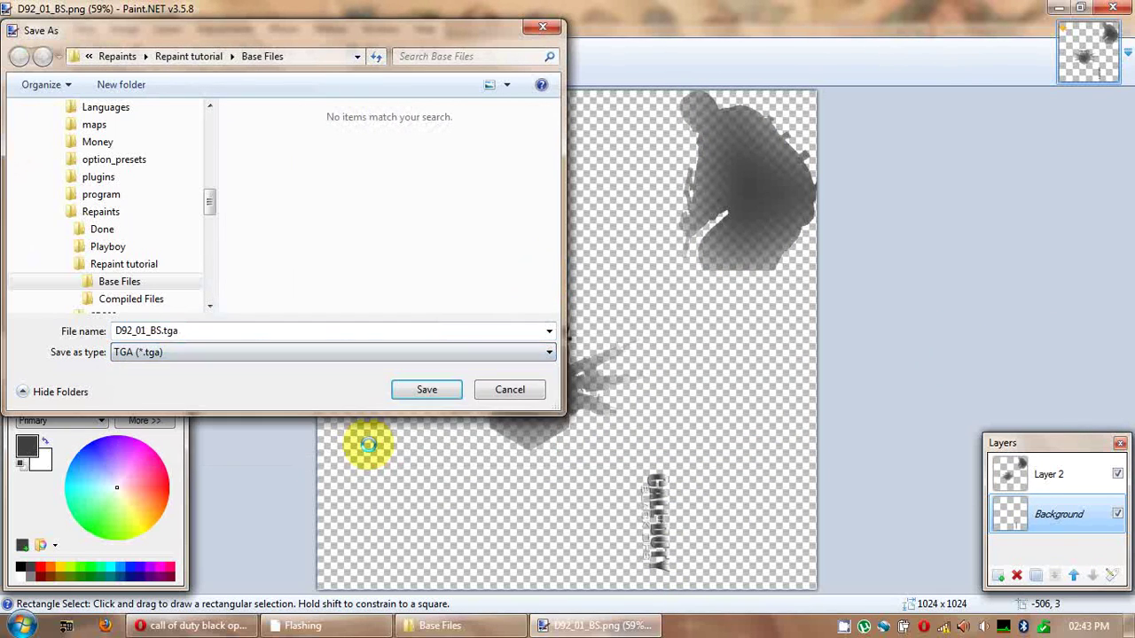
left_click(142, 329)
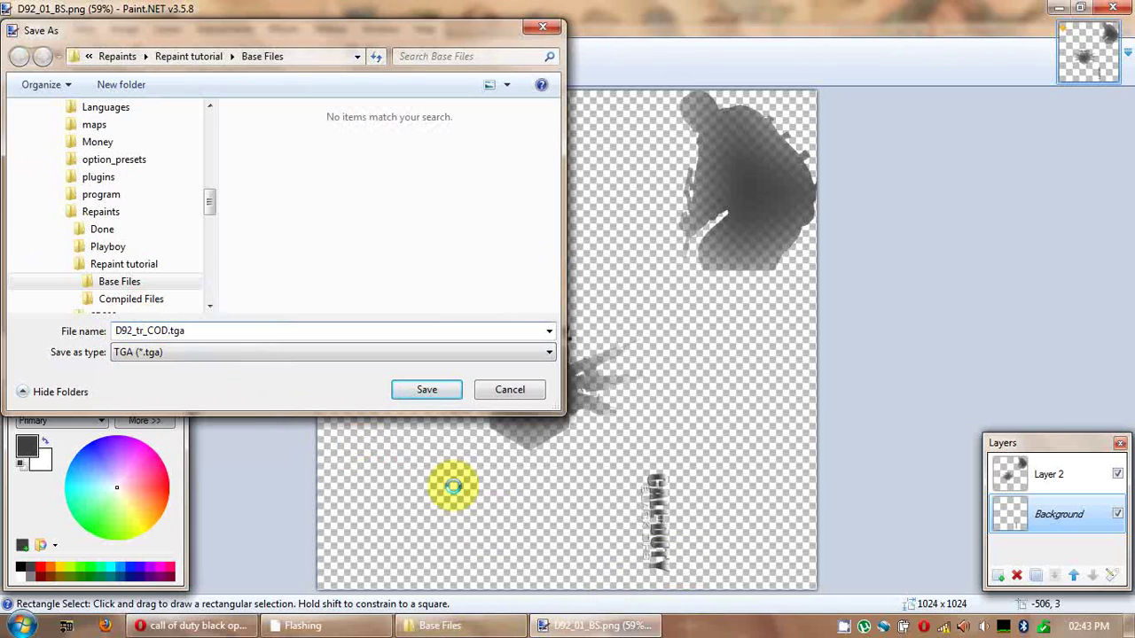
left_click(406, 384)
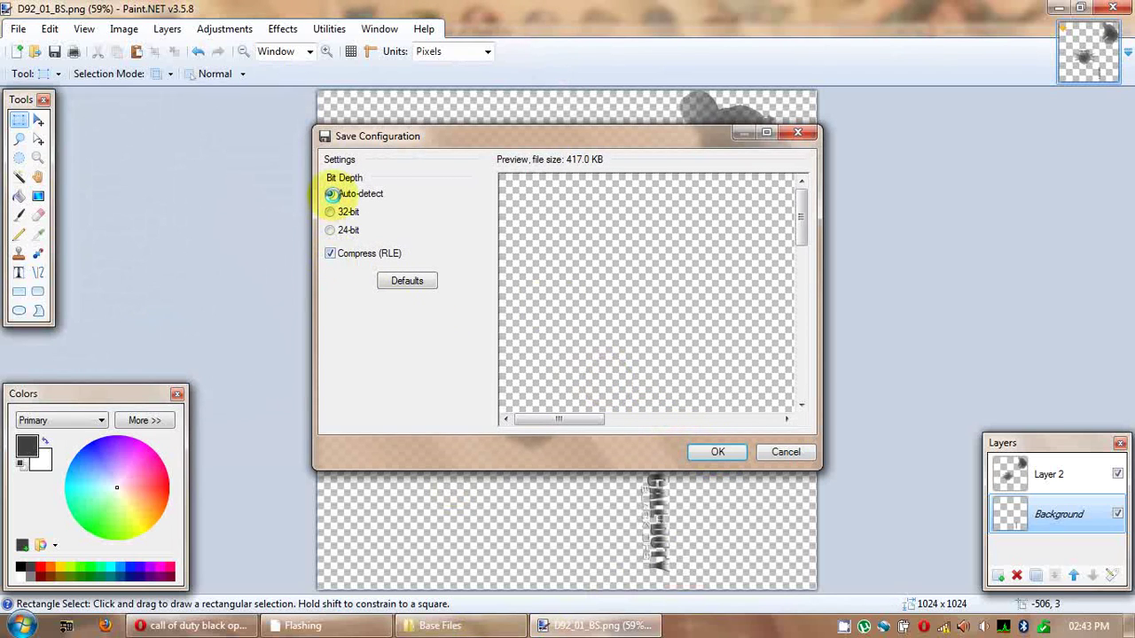
left_click(718, 452)
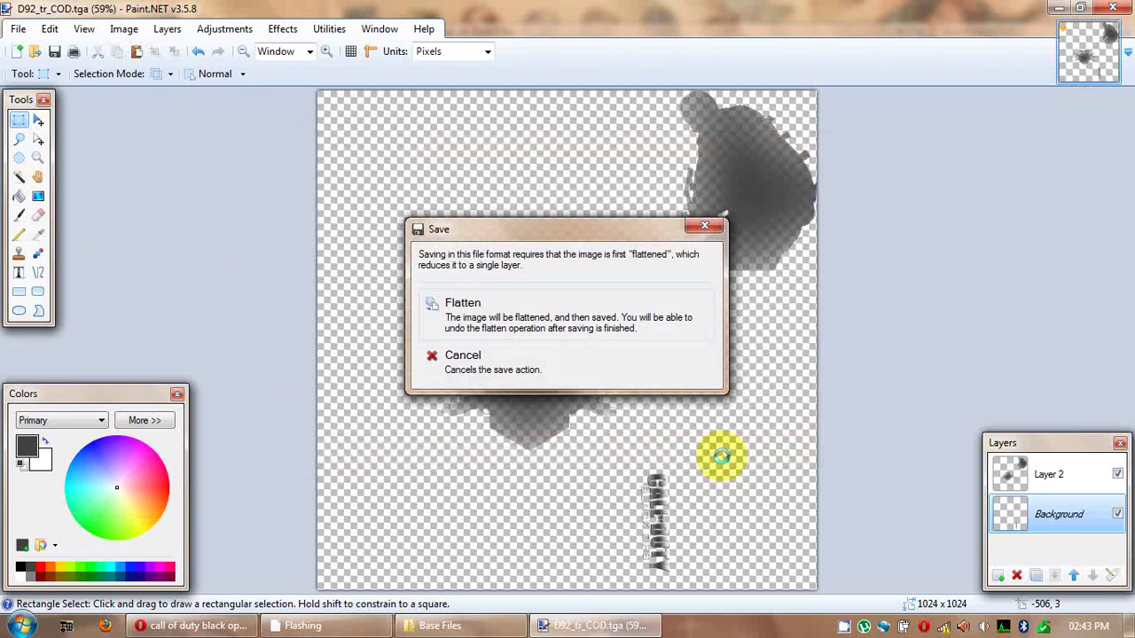
left_click(576, 302)
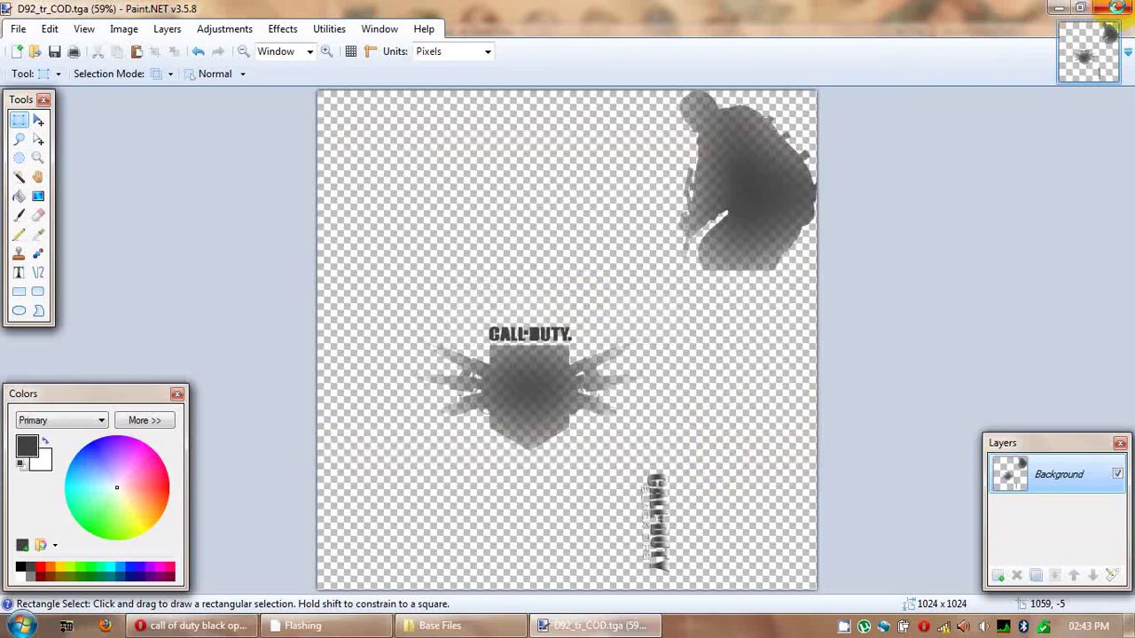
- Close Paint.NET and move D92_tr_COD.tga from the Base Files folder into the Compiled Files folder
left_click(1116, 8)
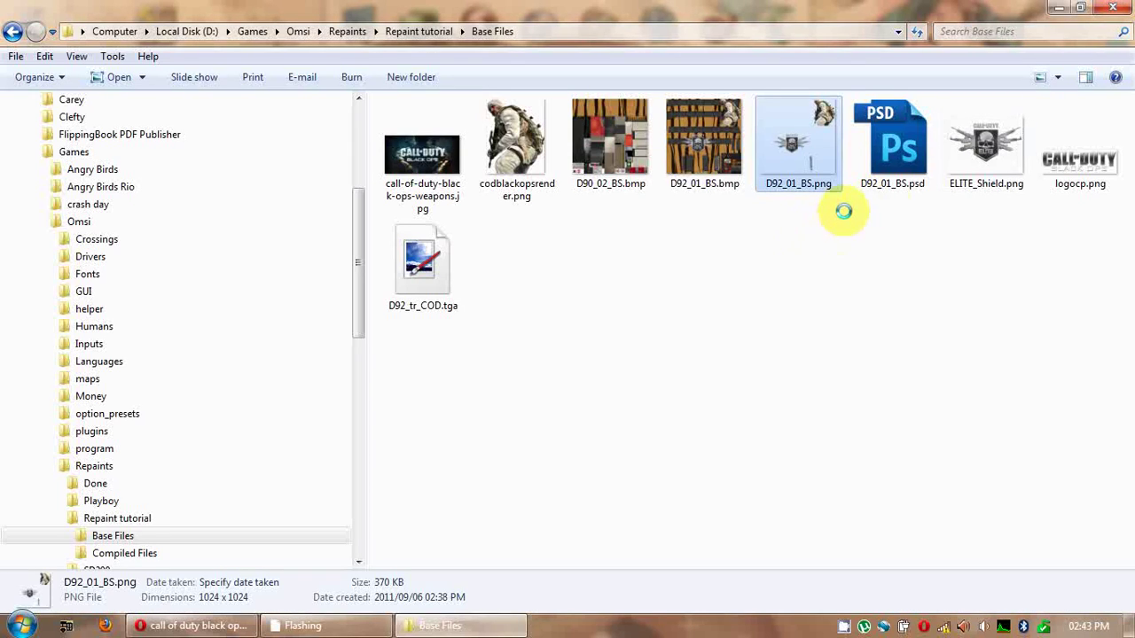
left_click(421, 266)
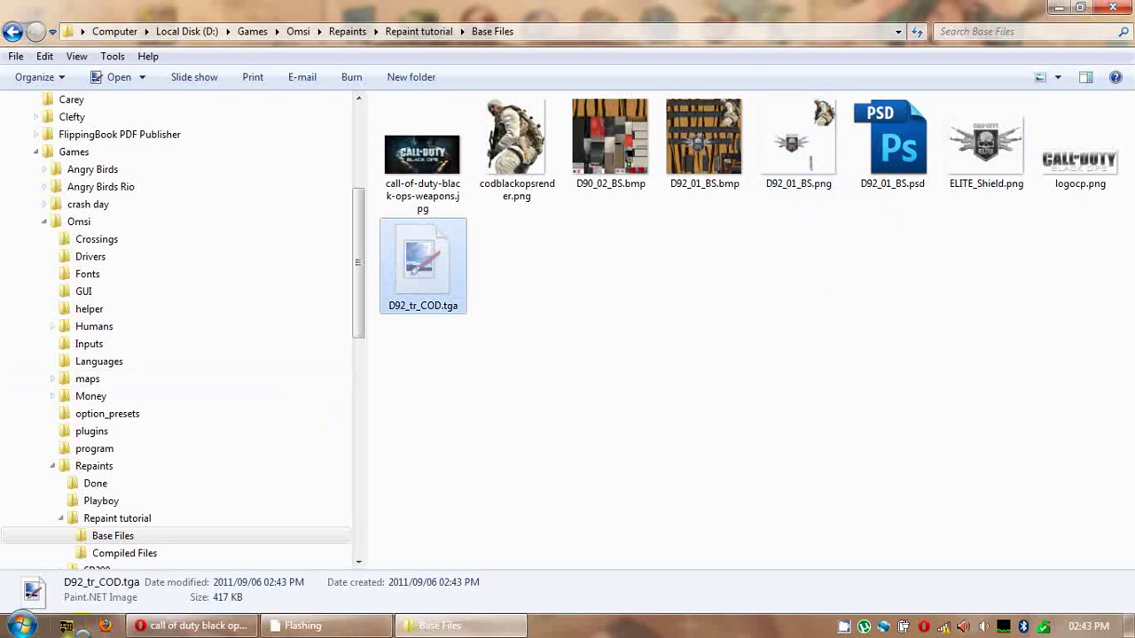
left_click(124, 553)
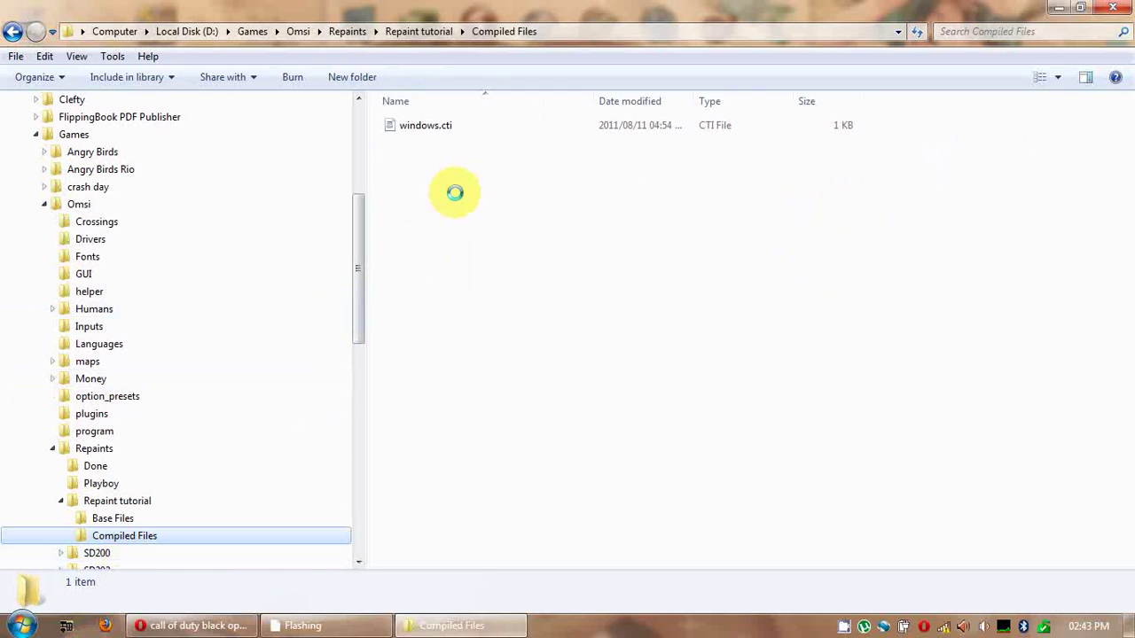
- Open windows.cti from the Compiled Files folder in WordPad
double_click(419, 144)
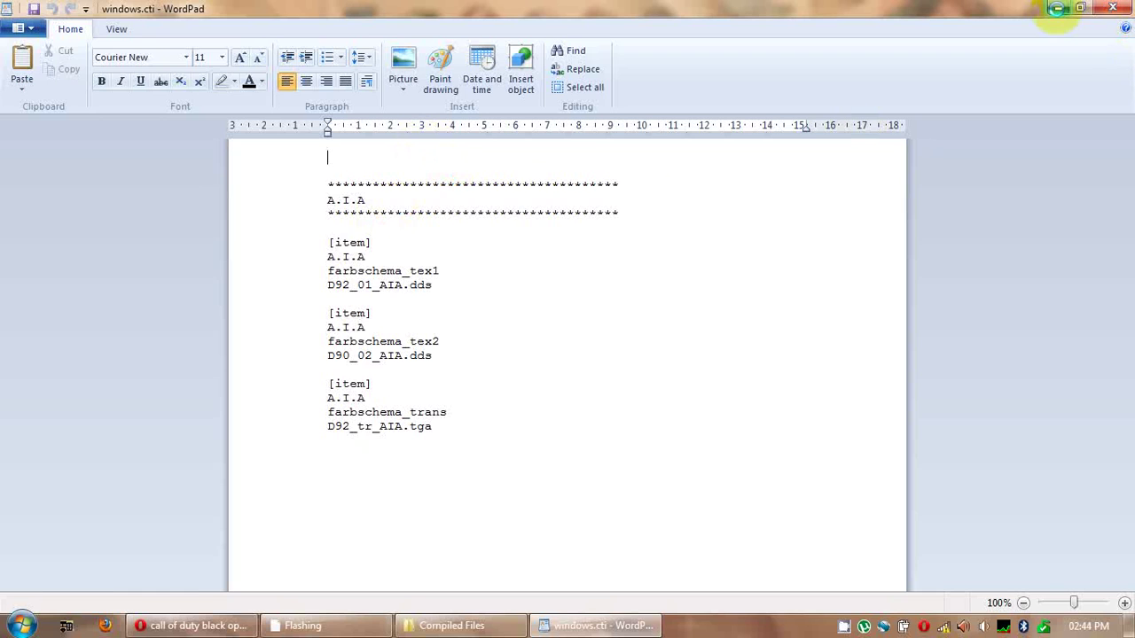
left_click(1057, 8)
left_click(589, 623)
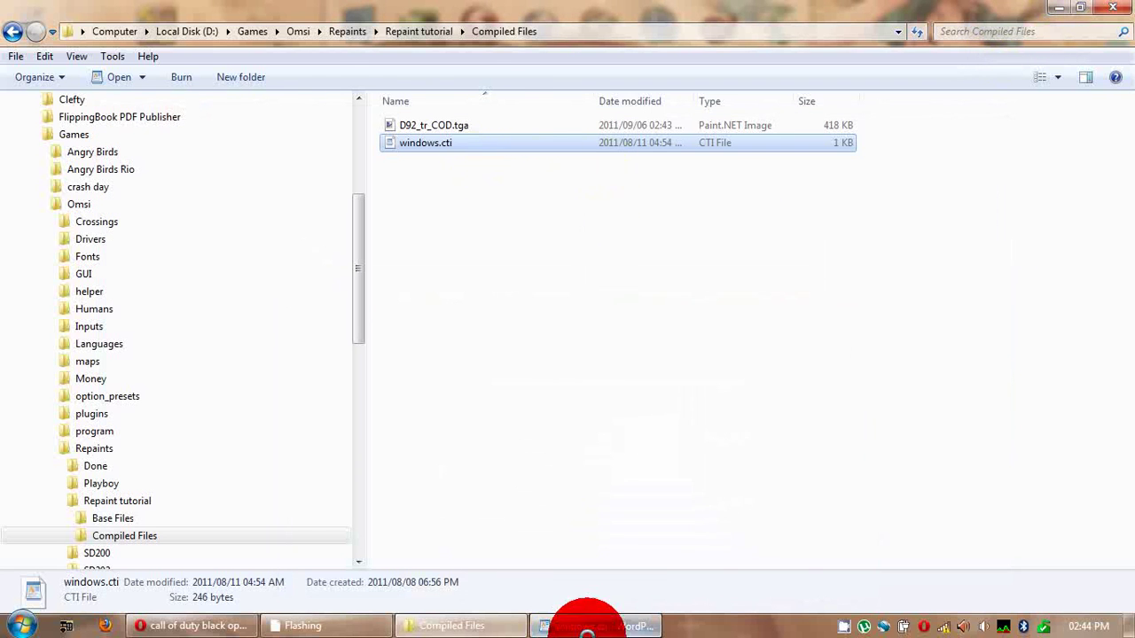
- Close WordPad and rename windows.cti in the Compiled Files folder as COD.cti
left_click(1104, 11)
left_click(425, 143)
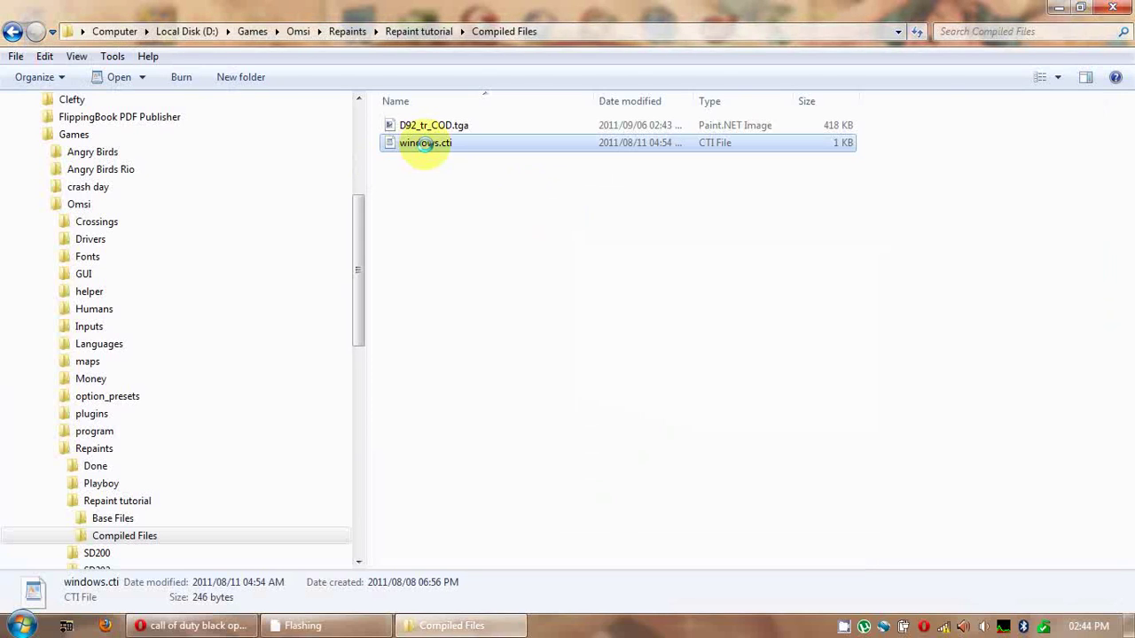
left_click(425, 143)
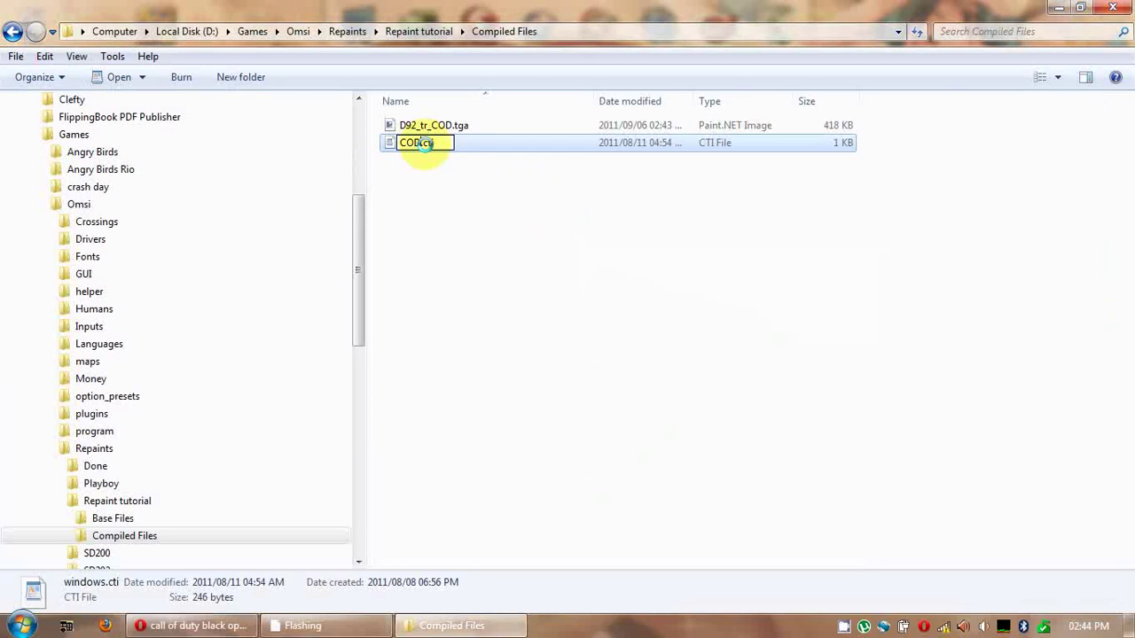
left_click(443, 238)
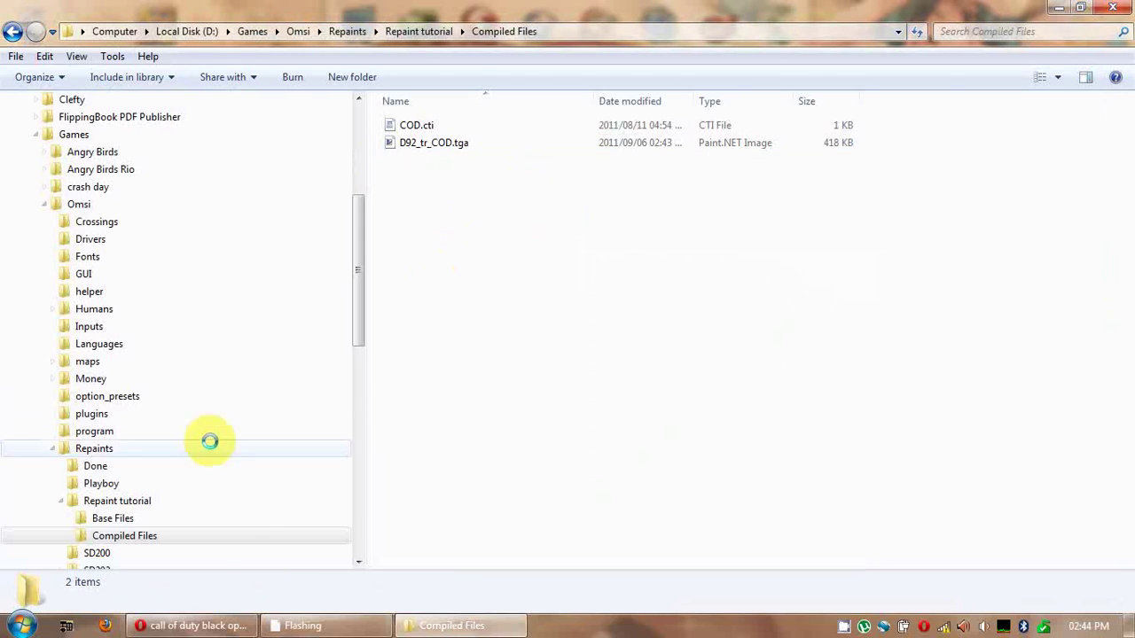
- Permanently delete all files in the Base Files folder except D90_02_BS.bmp and D92_01_BS.bmp
left_click(162, 519)
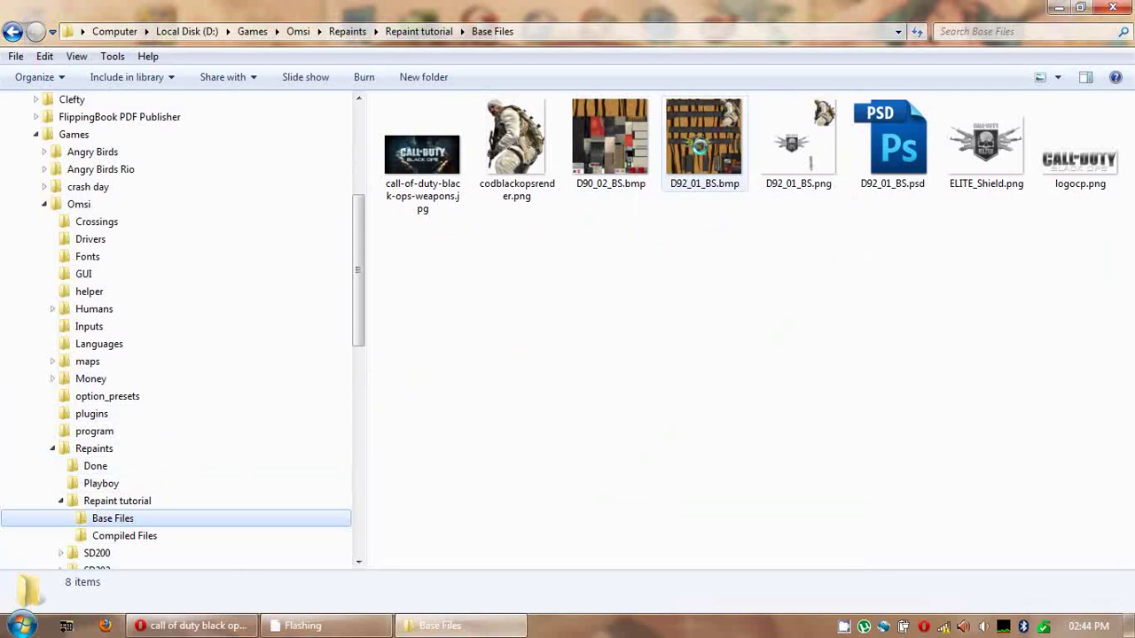
left_click(789, 141)
left_click(791, 140)
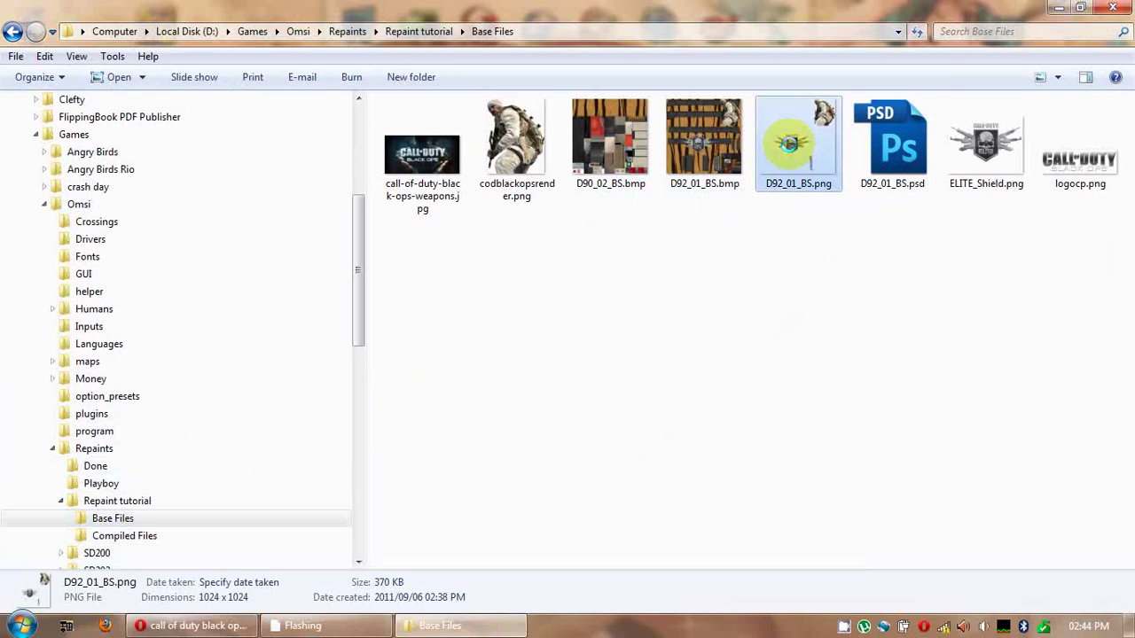
left_click(899, 141, "ctrl")
left_click(986, 142, "ctrl")
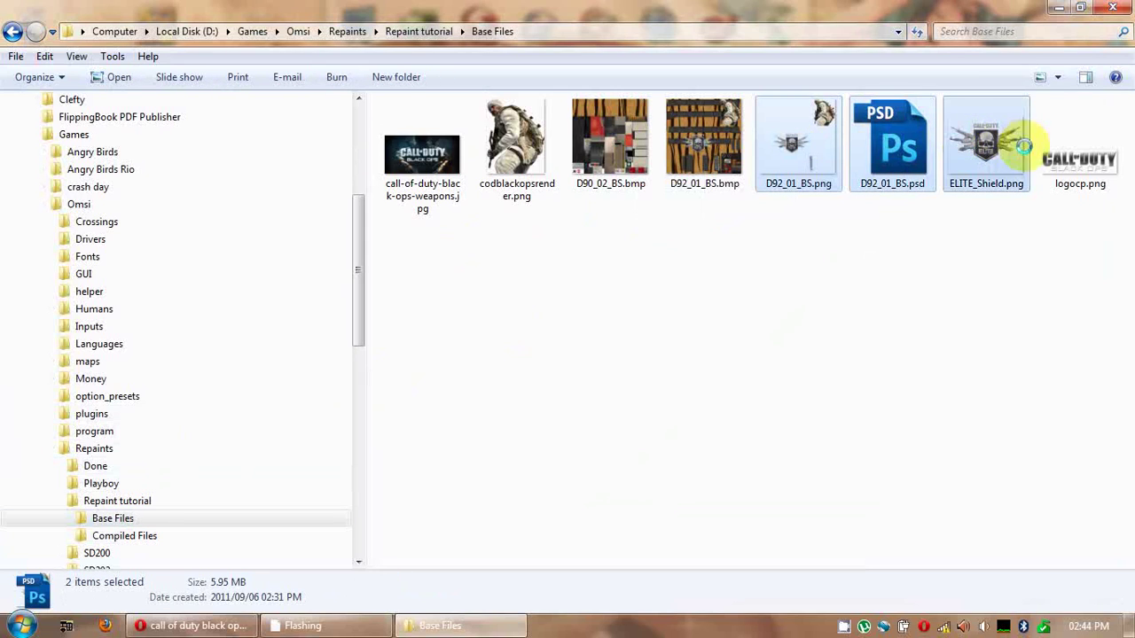
left_click(1077, 146, "ctrl")
left_click(430, 146, "ctrl")
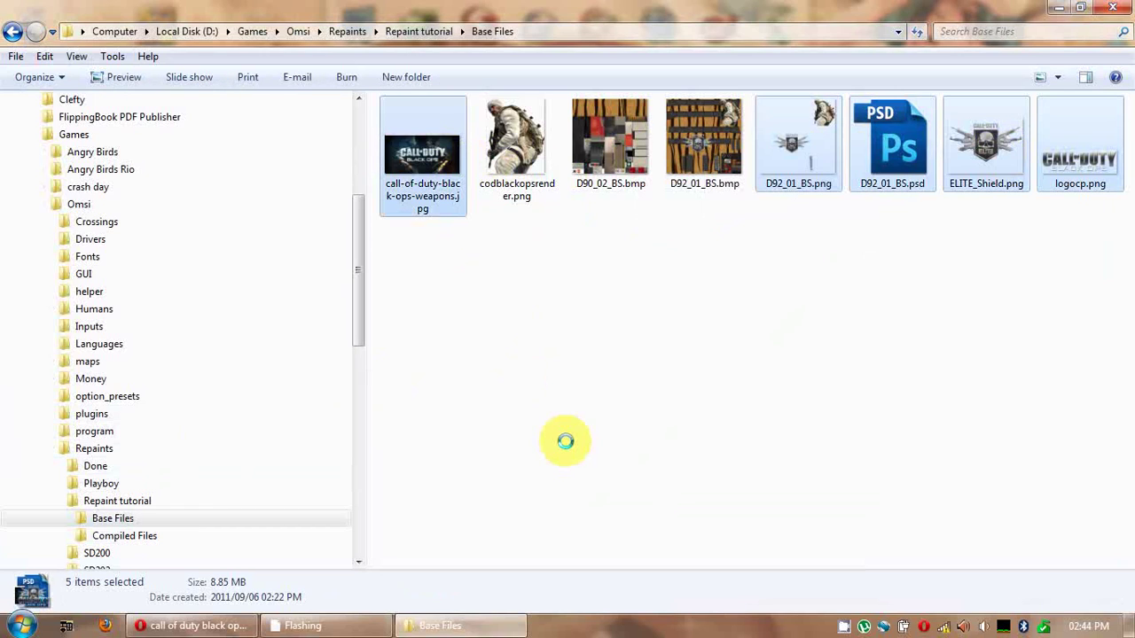
key("shift+Delete")
key("Return")
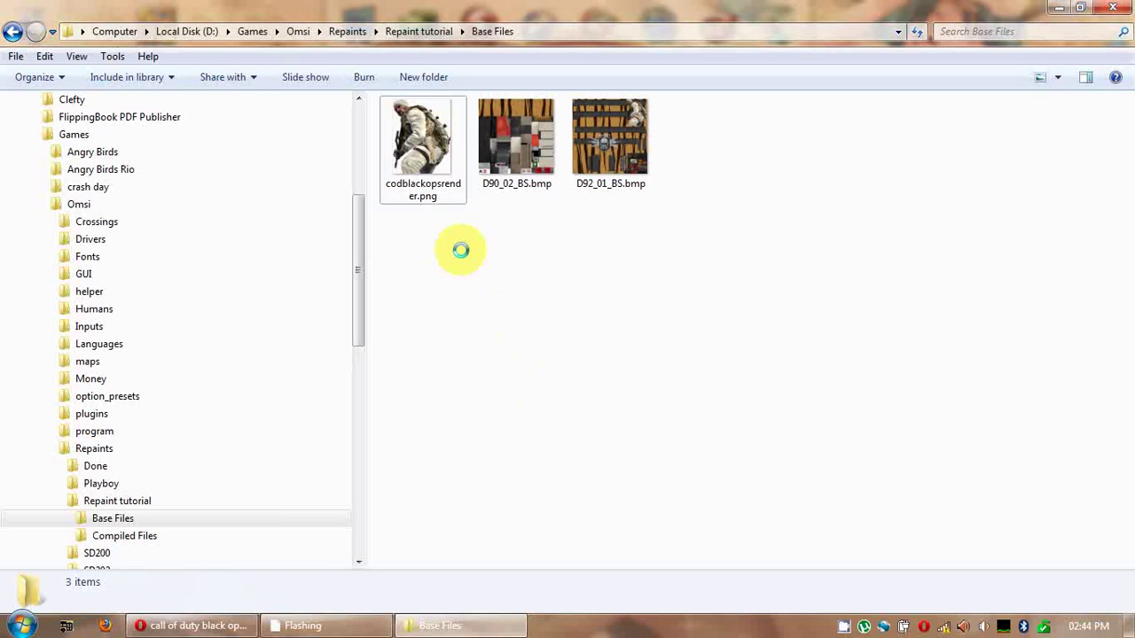
left_click(431, 135)
key("shift+Delete")
key("Return")
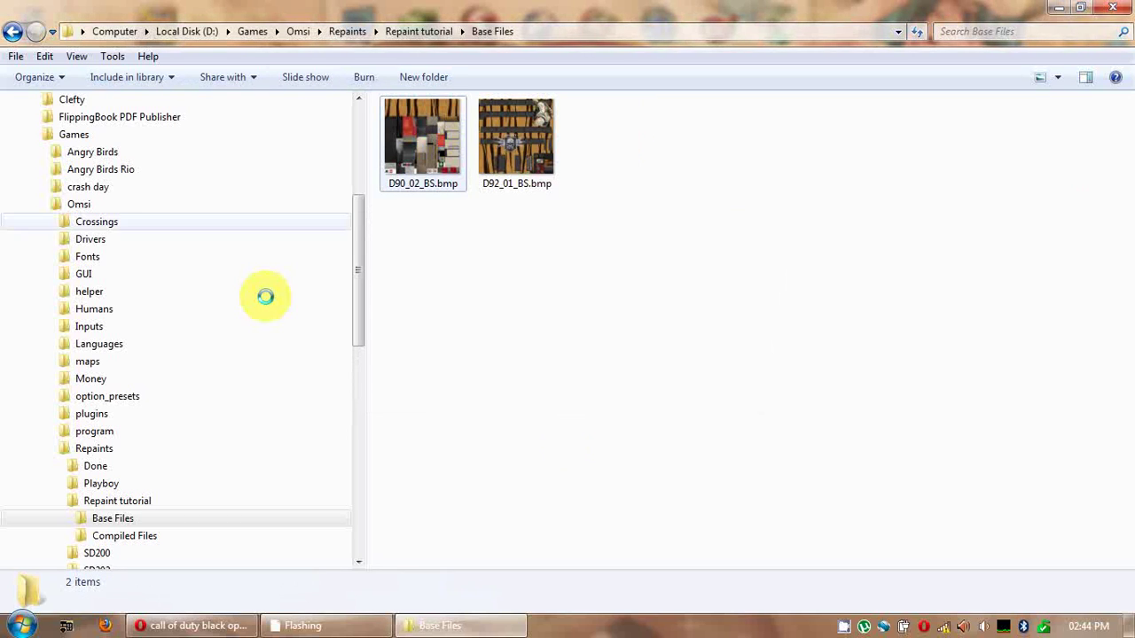
- Launch the OMSI Repaint Tool and start a conversion with D92_2.rpc from the SD202 folder inside Repaints
left_click(72, 626)
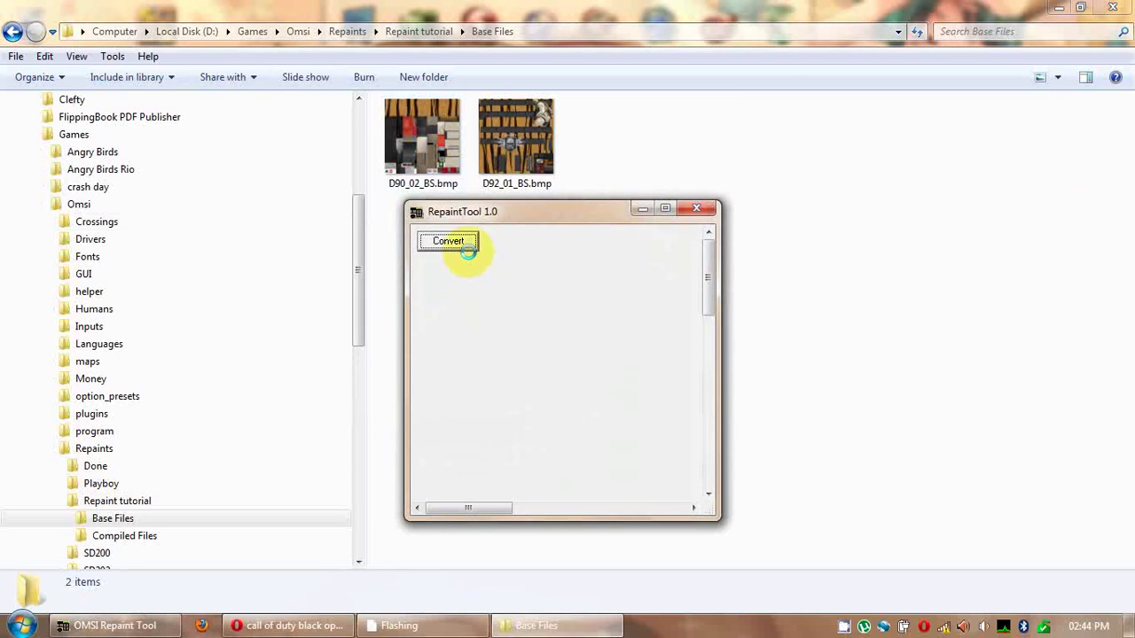
left_click(467, 240)
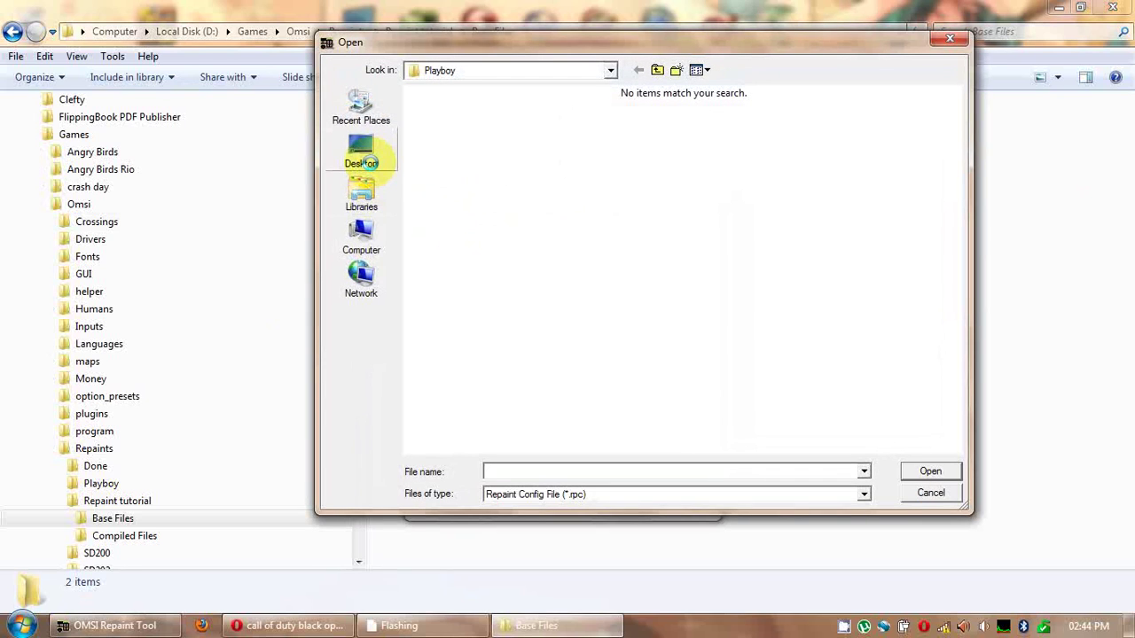
left_click(361, 163)
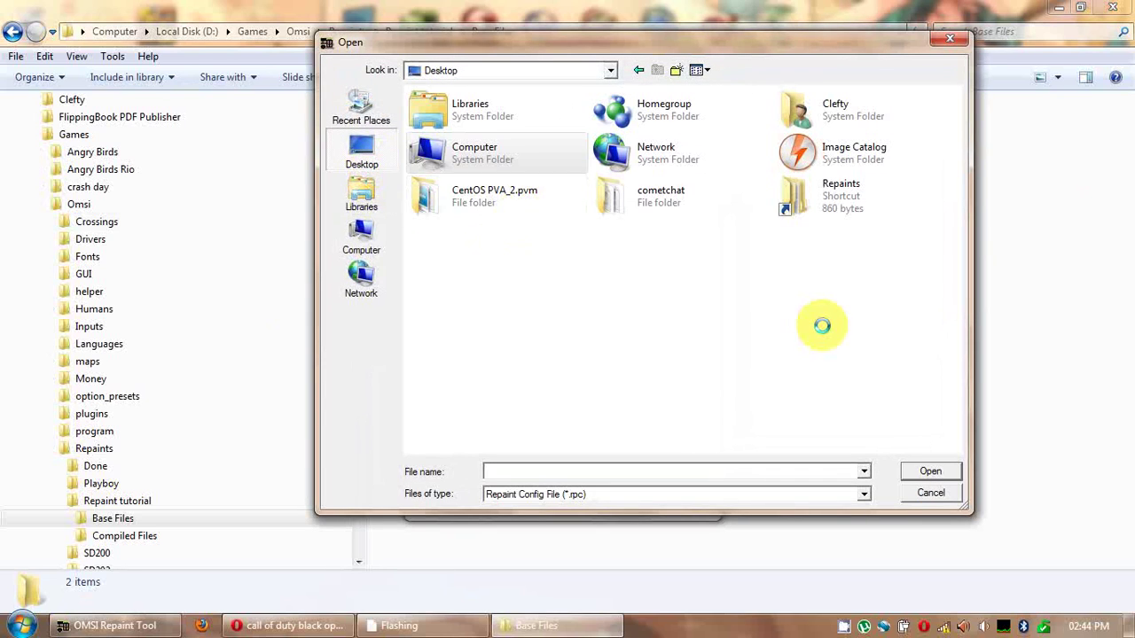
double_click(830, 200)
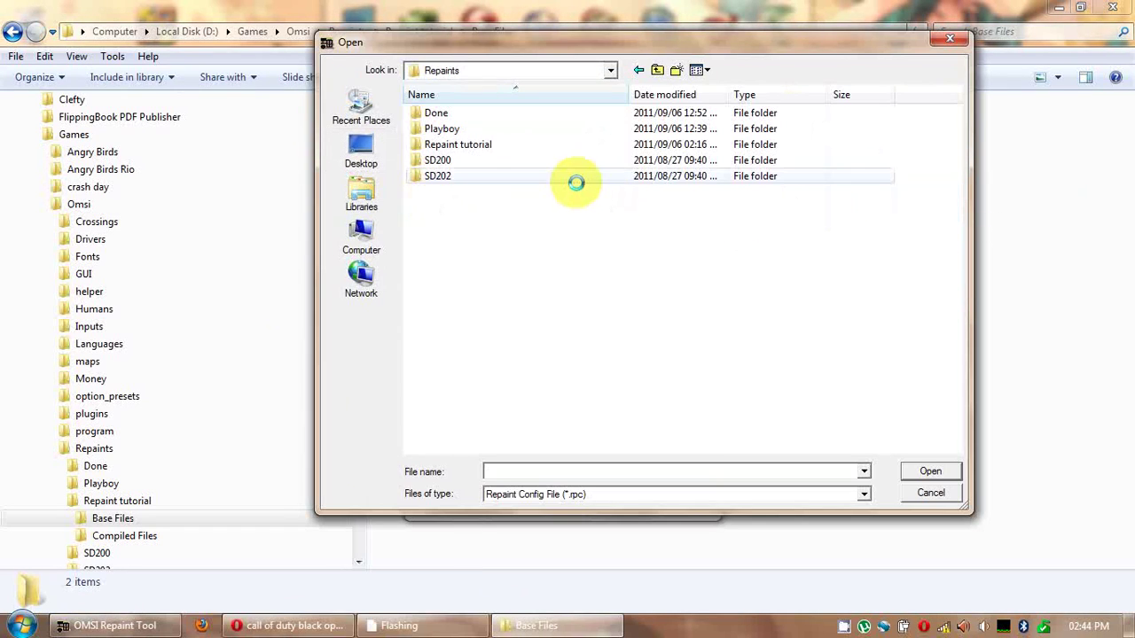
double_click(522, 180)
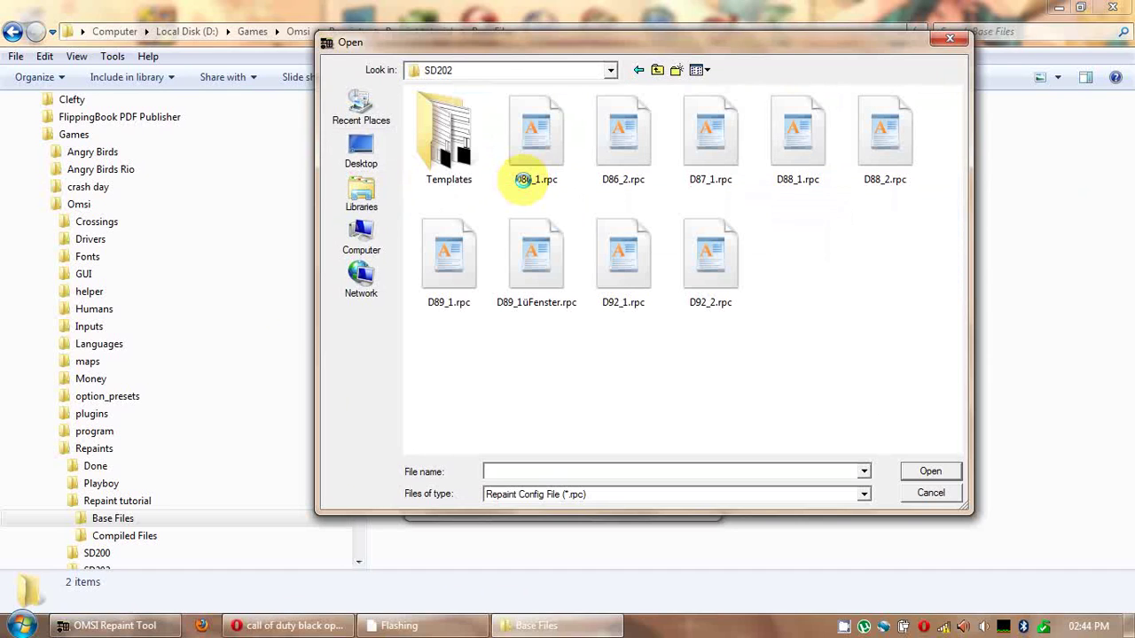
double_click(700, 253)
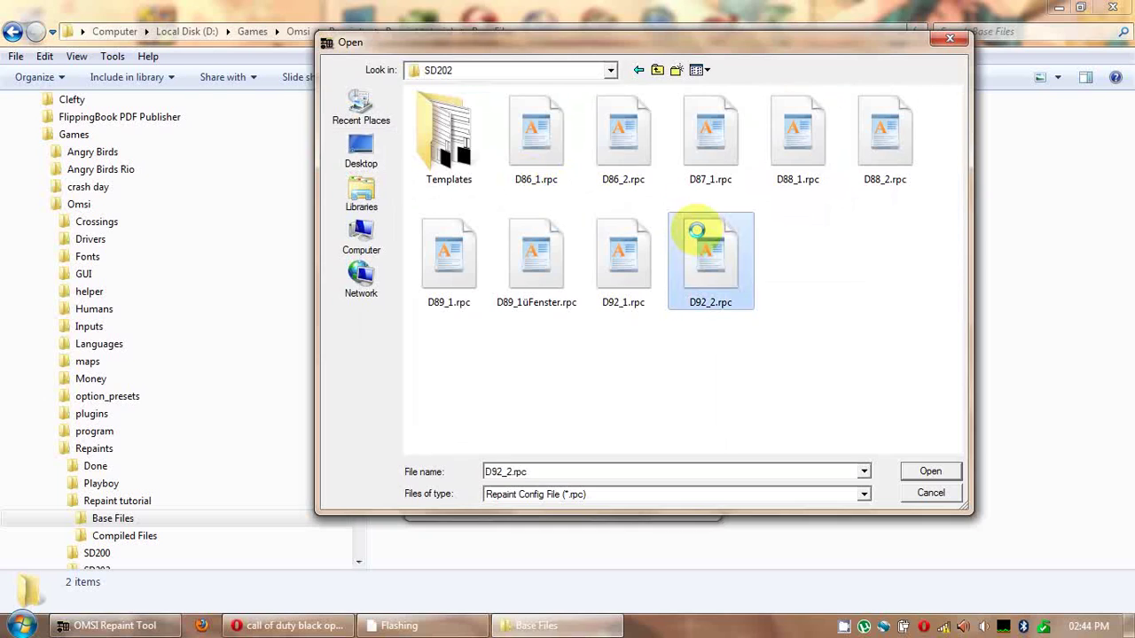
- Try to load D90_02_BS.bmp from the Repaint tutorial's Base Files folder as the bitmap for the conversion
left_click(364, 155)
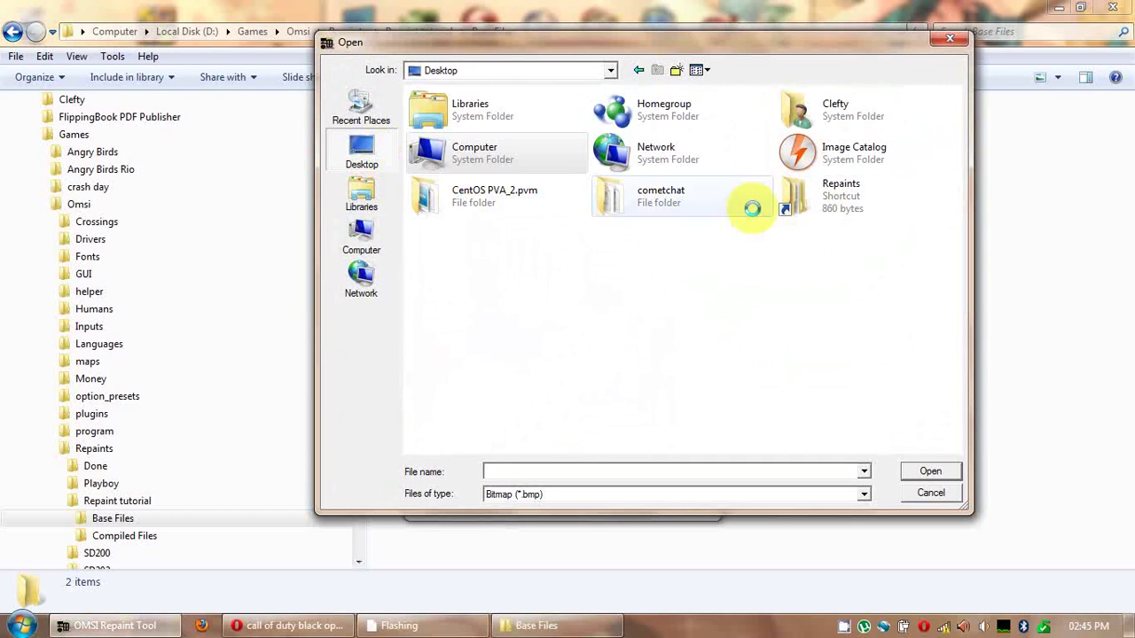
double_click(851, 196)
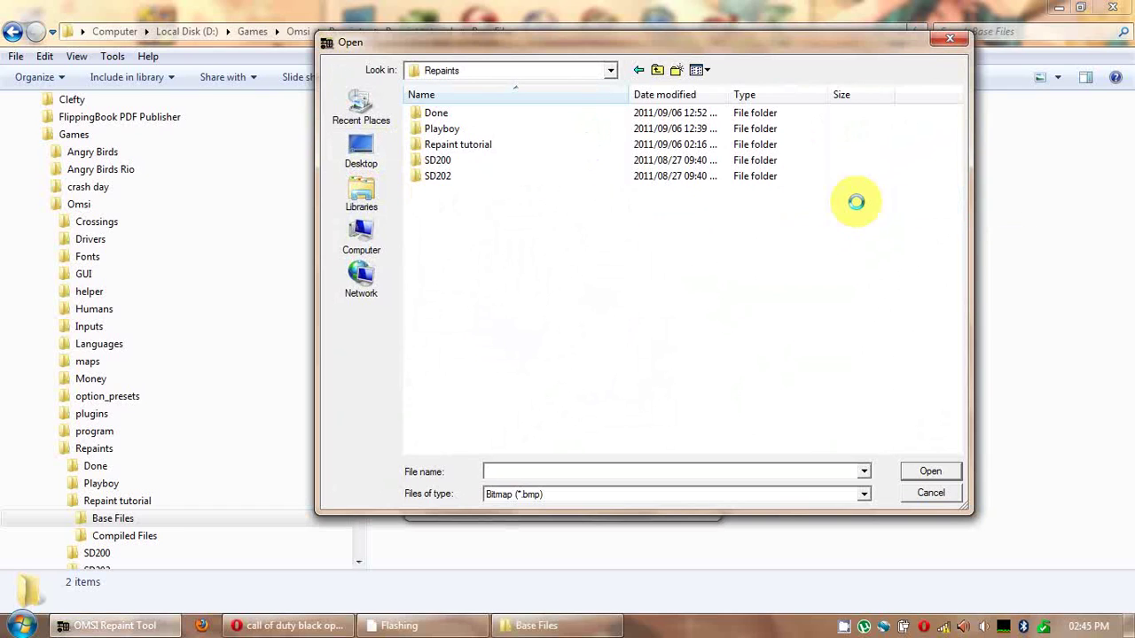
double_click(493, 141)
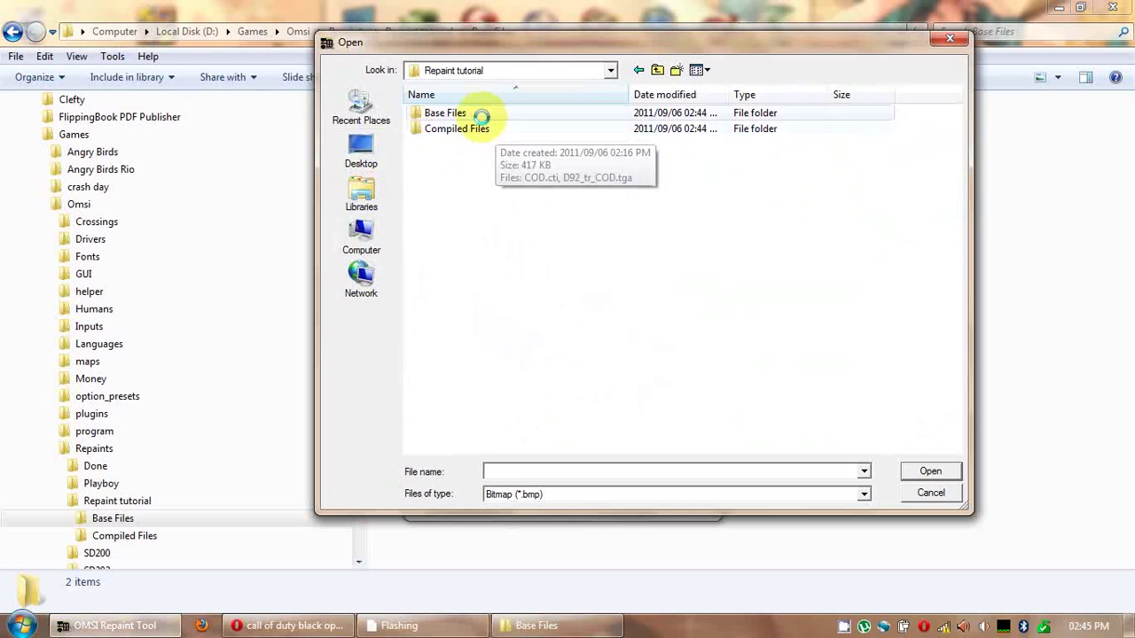
double_click(479, 114)
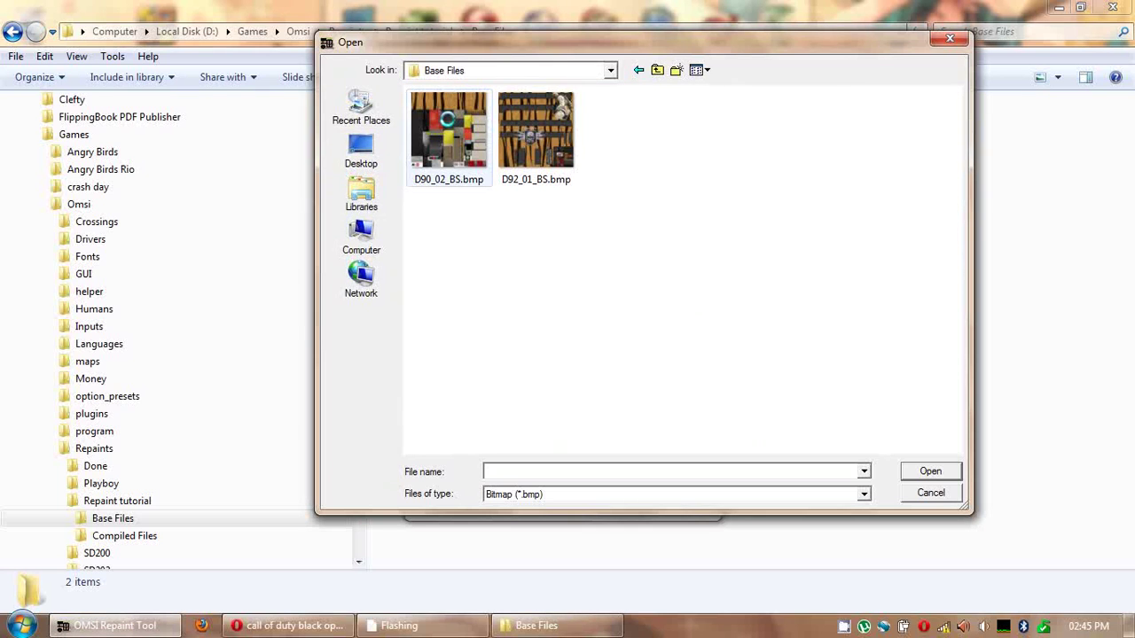
double_click(448, 118)
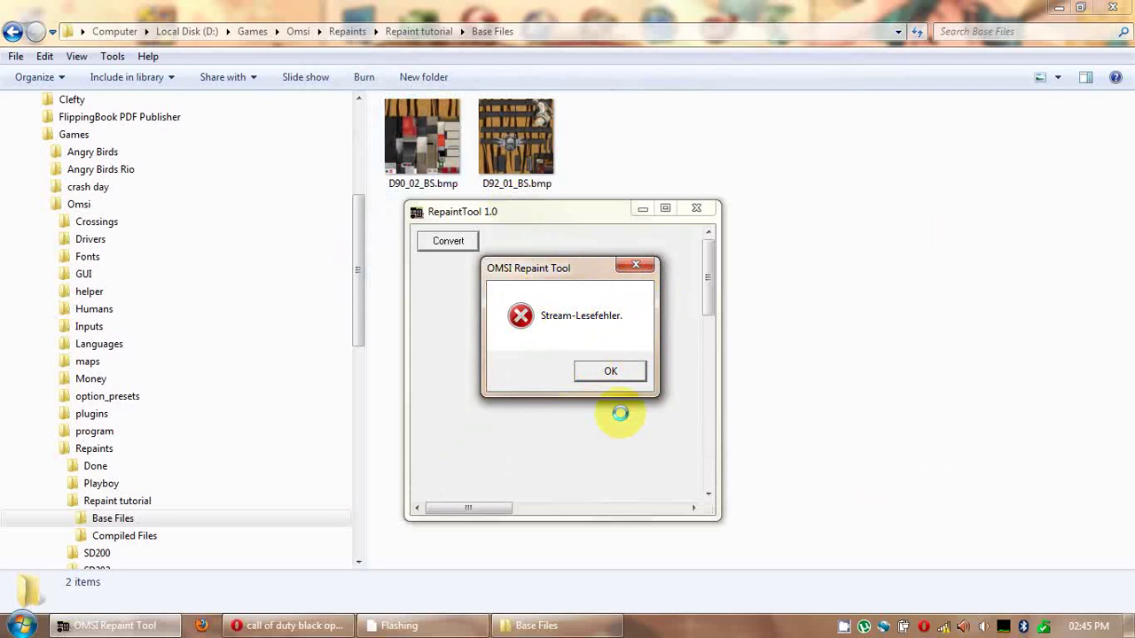
left_click(610, 370)
- Open D90_02_BS.bmp in Paint, resave it under the same name and close Paint
right_click(444, 142)
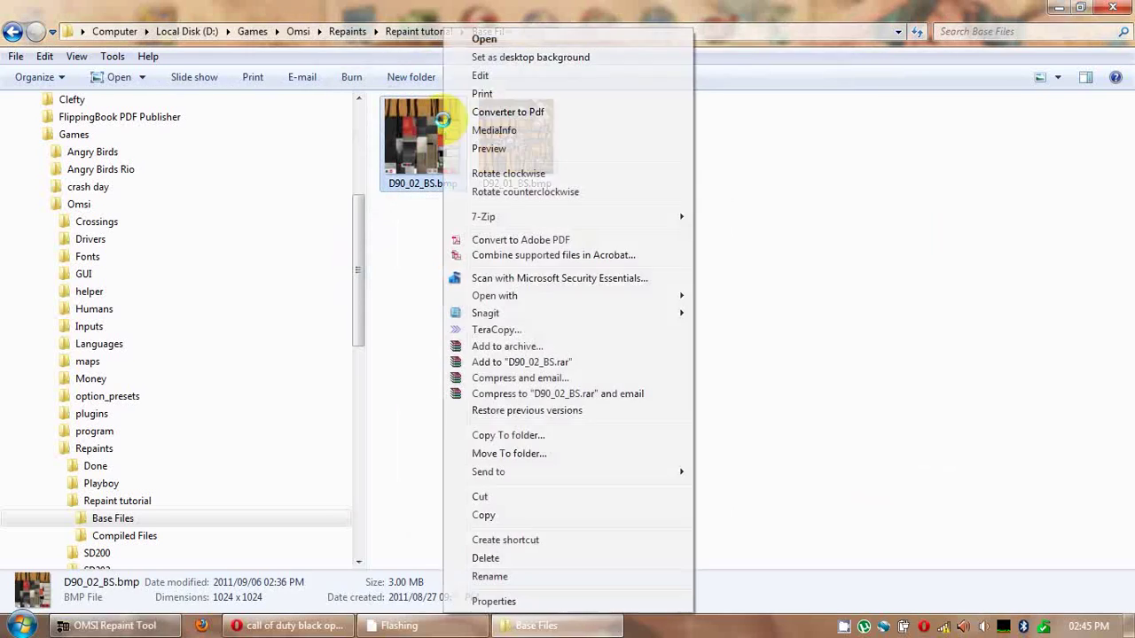
mouse_move(622, 298)
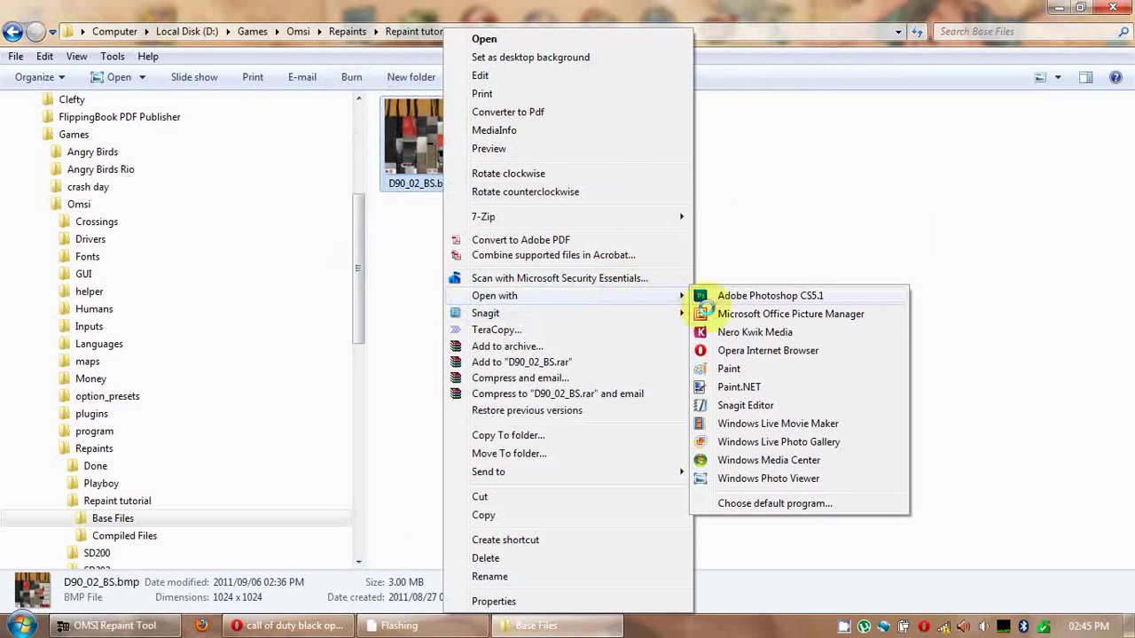
left_click(721, 376)
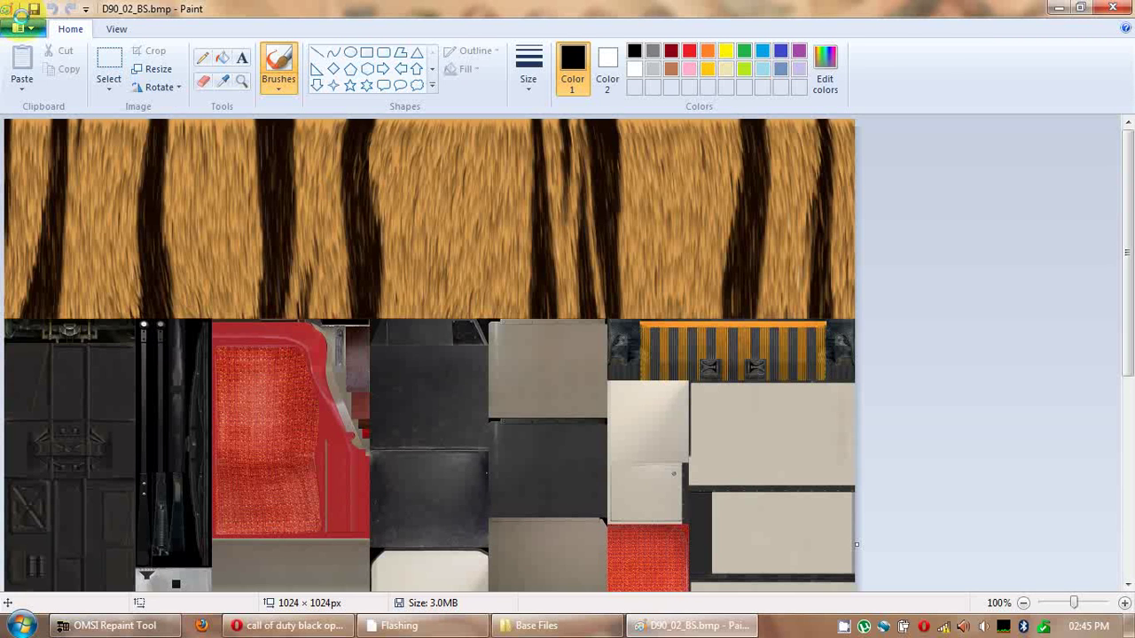
left_click(1113, 8)
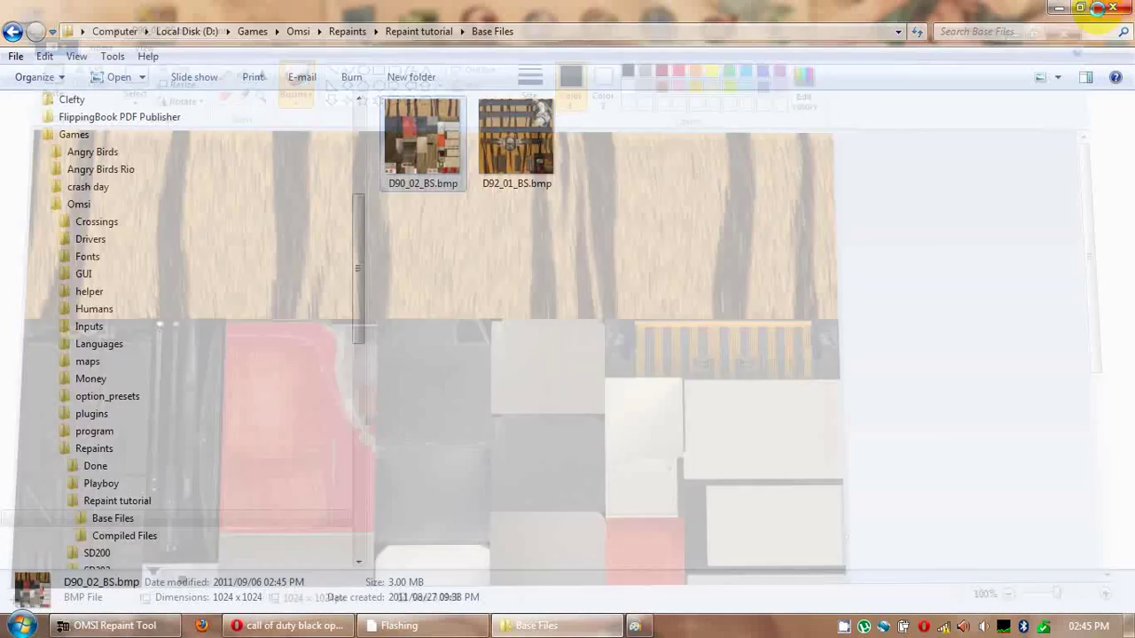
- Resave D92_01_BS.bmp from the Base Files folder in Paint under its existing name, then close Paint
right_click(501, 142)
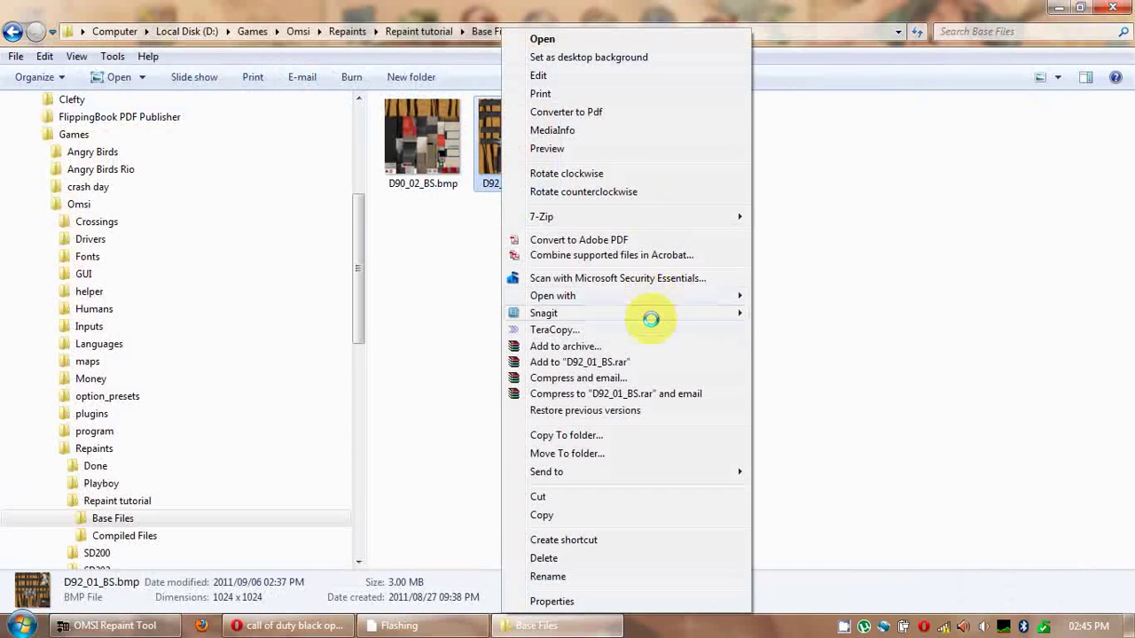
mouse_move(647, 295)
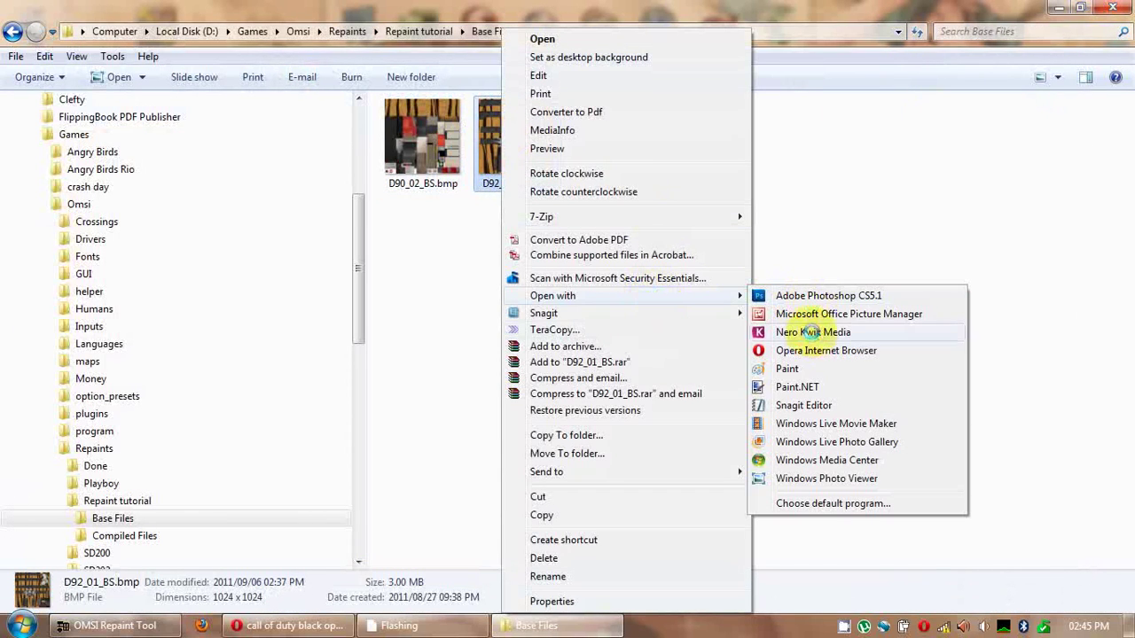
left_click(808, 368)
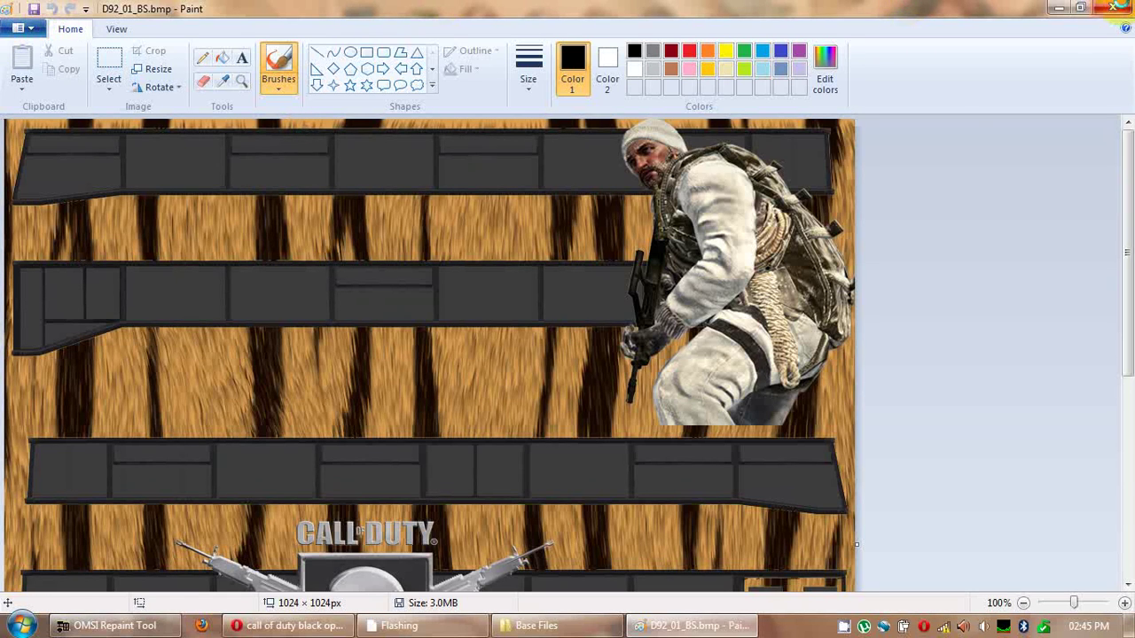
left_click(1113, 7)
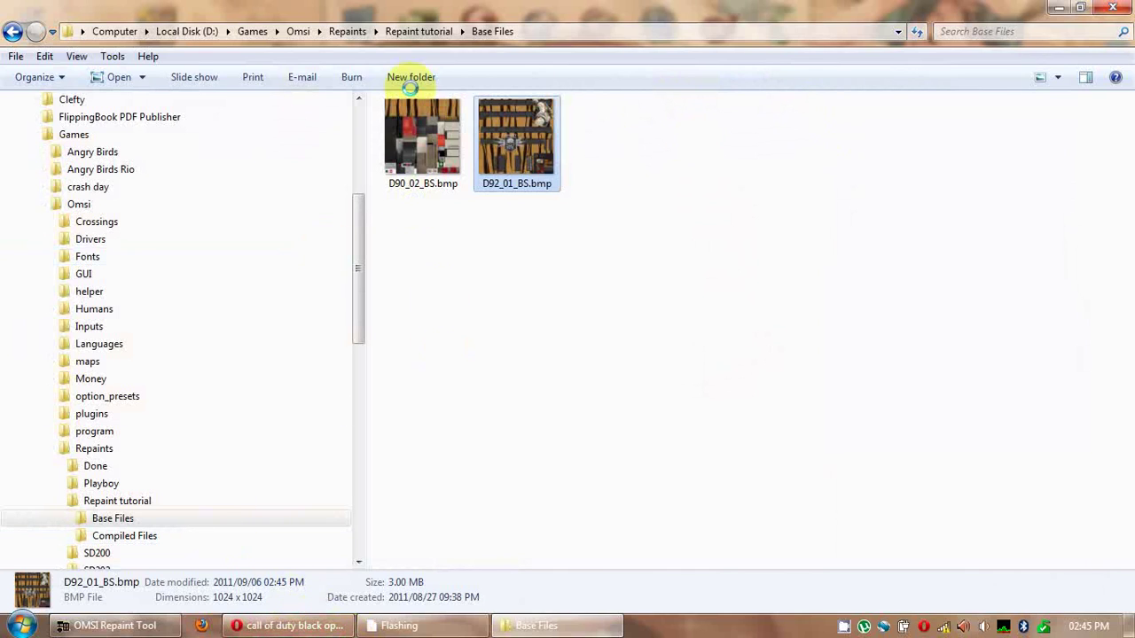
- Convert D90_02_BS.bmp to a DDS texture in the OMSI Repaint Tool using the D92_2.rpc config
left_click(69, 625)
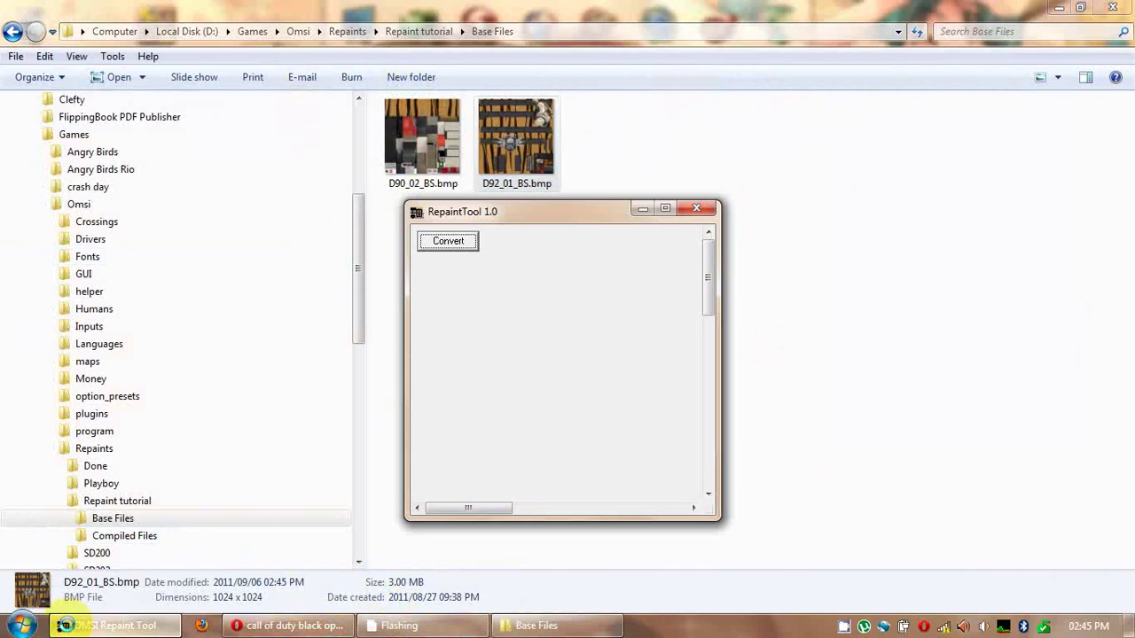
left_click(448, 242)
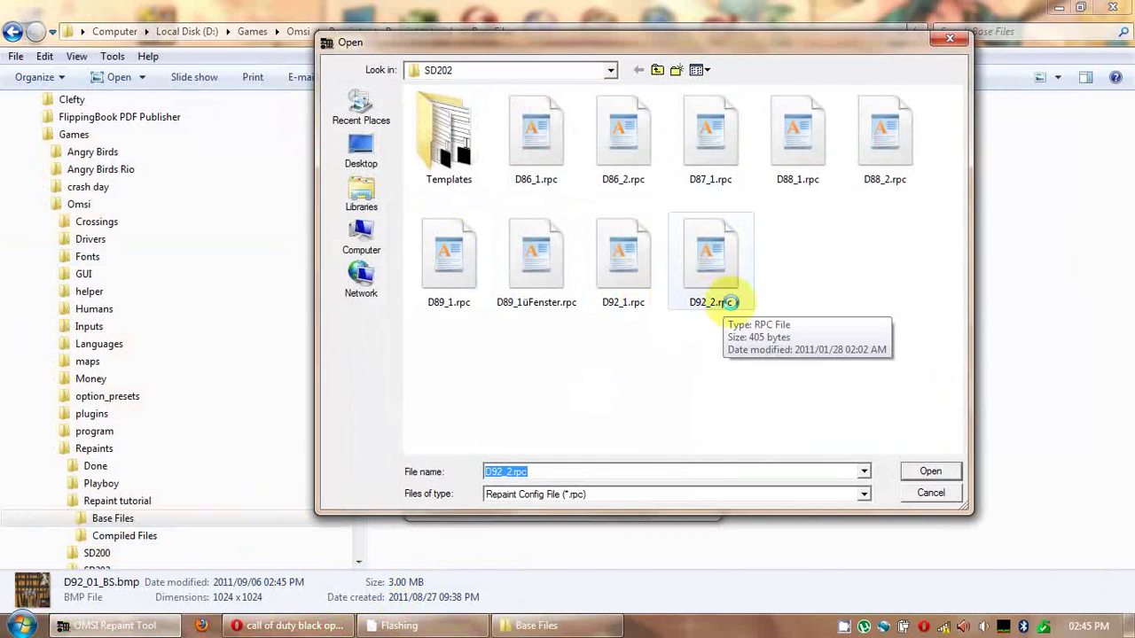
double_click(714, 257)
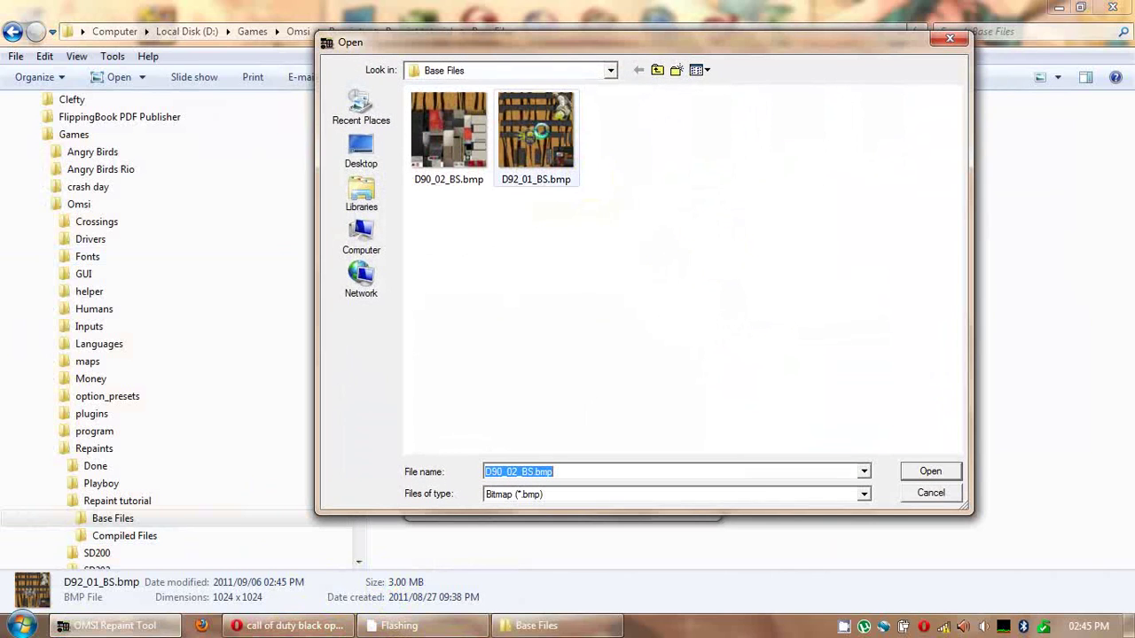
double_click(452, 130)
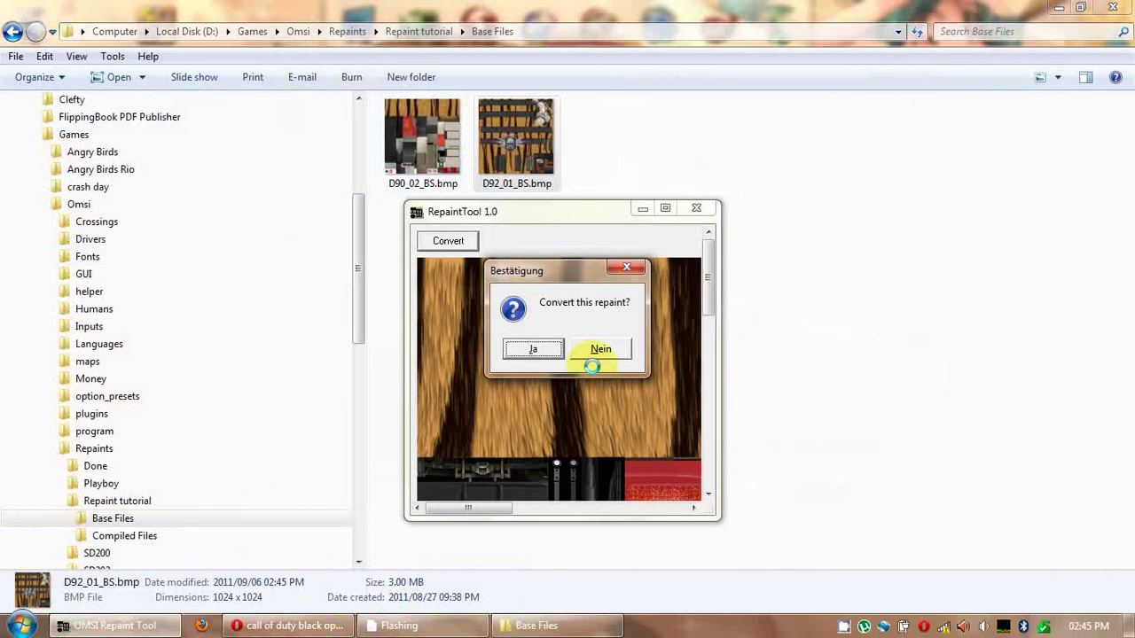
left_click(530, 346)
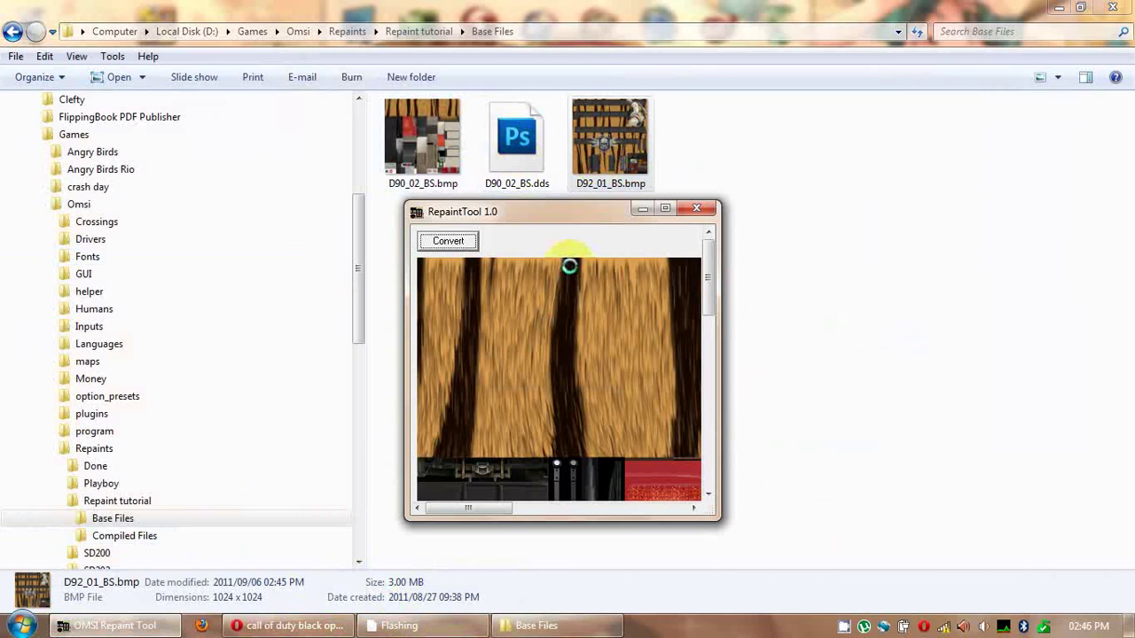
- Convert D92_01_BS.bmp to a DDS texture using the D92_1.rpc config, then close the repaint tool
left_click(461, 235)
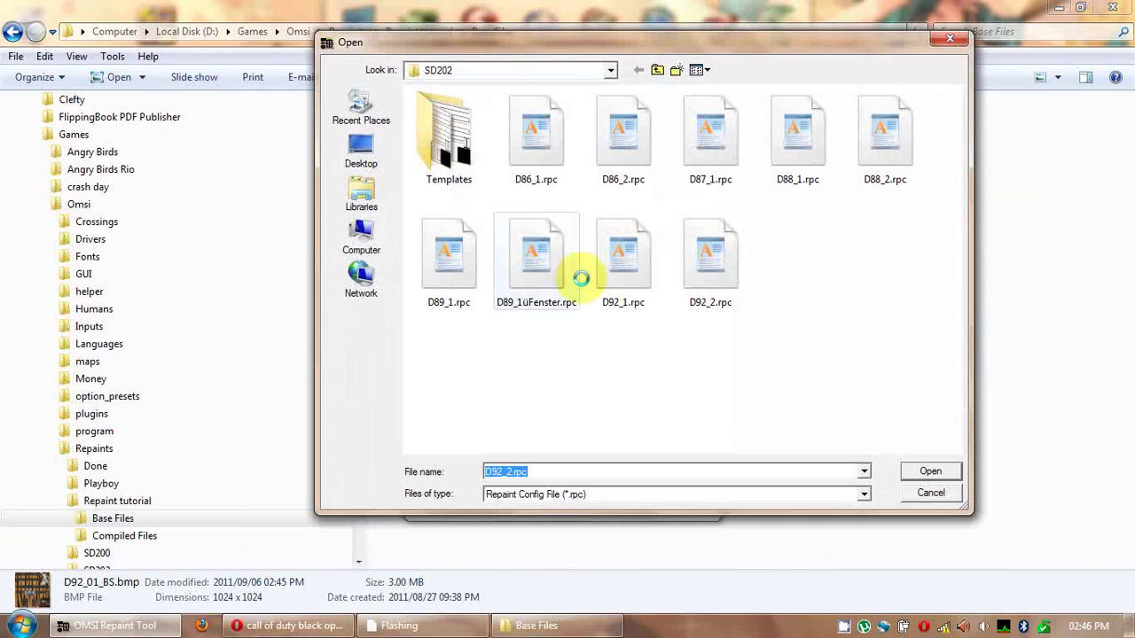
double_click(629, 282)
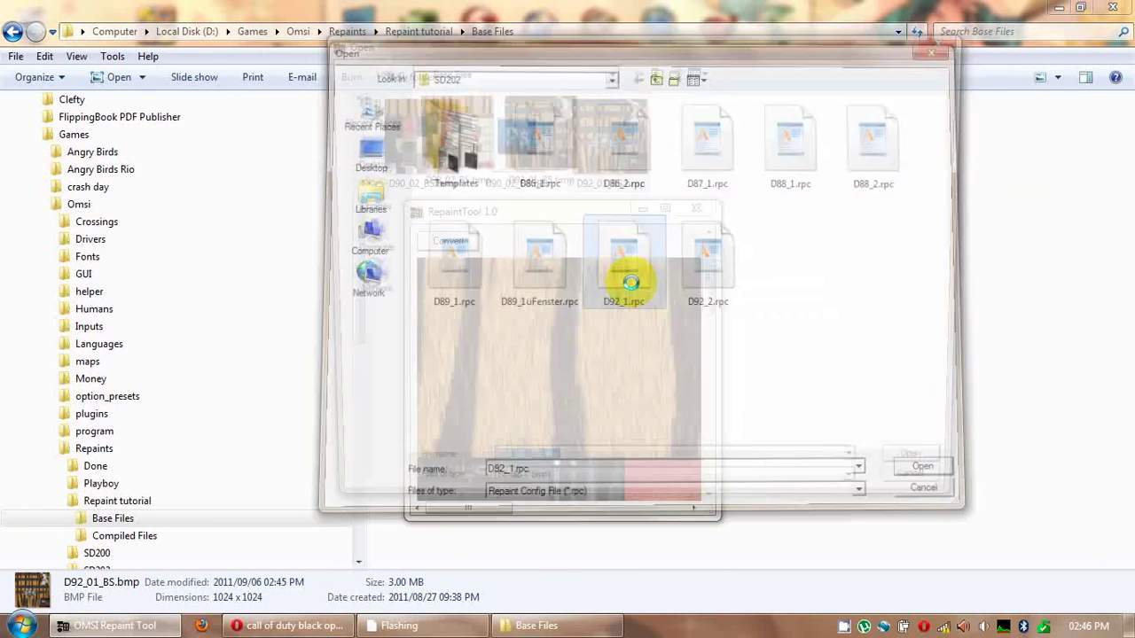
double_click(542, 156)
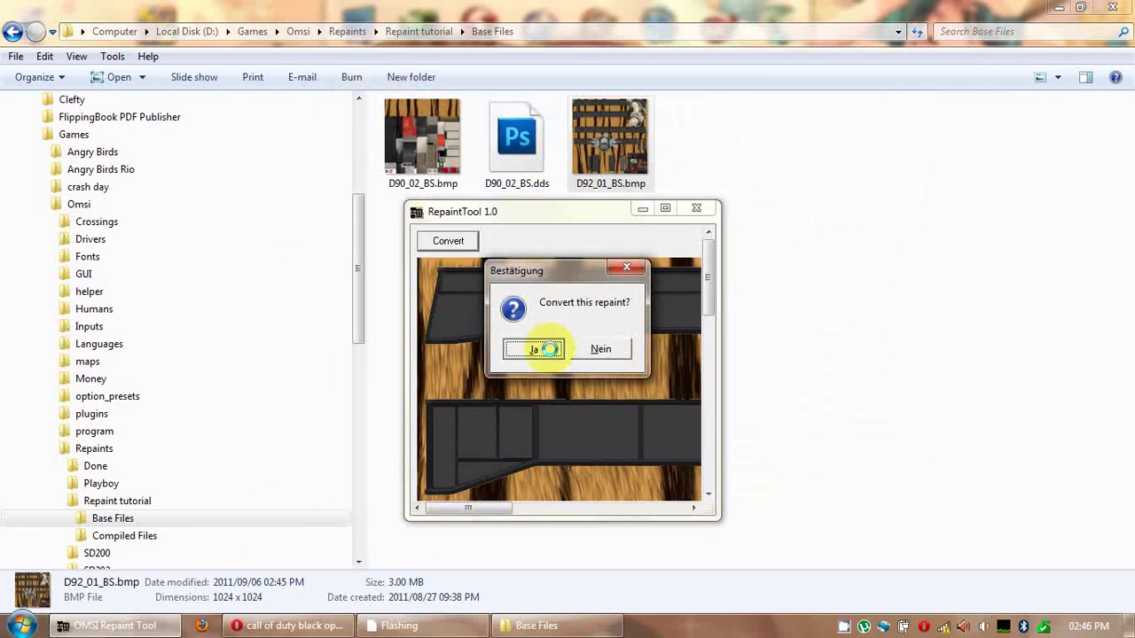
left_click(547, 350)
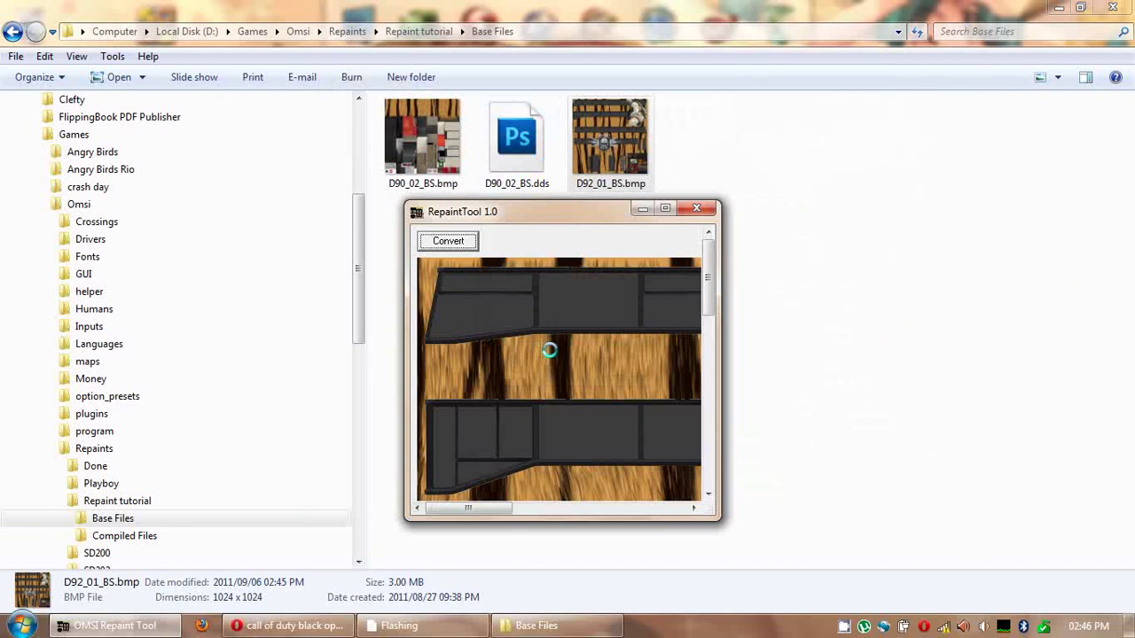
left_click(703, 207)
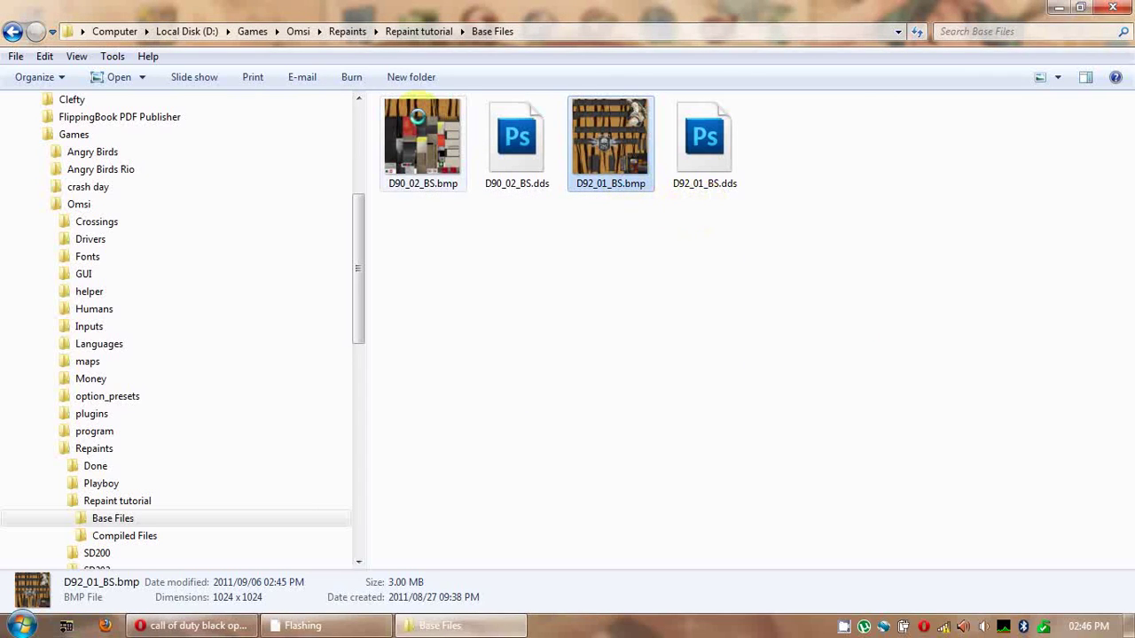
- Rename D90_02_BS.dds in the Base Files folder as D90_02_COD.dds
left_click(417, 119, "ctrl")
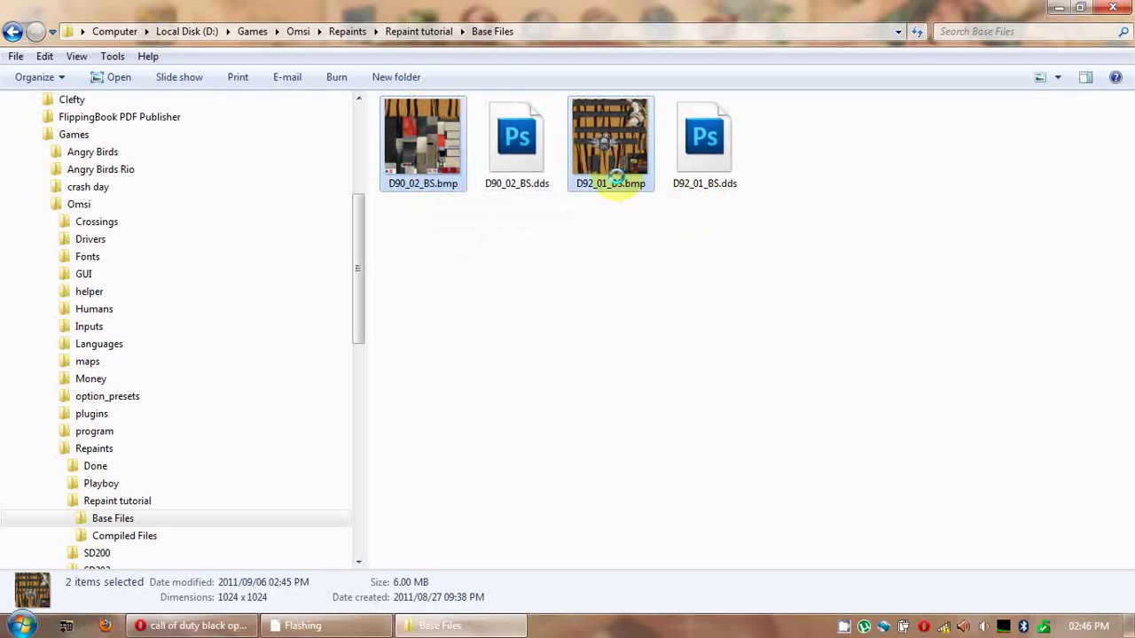
left_click(512, 180)
left_click(518, 183)
left_click_drag(519, 183, 532, 184)
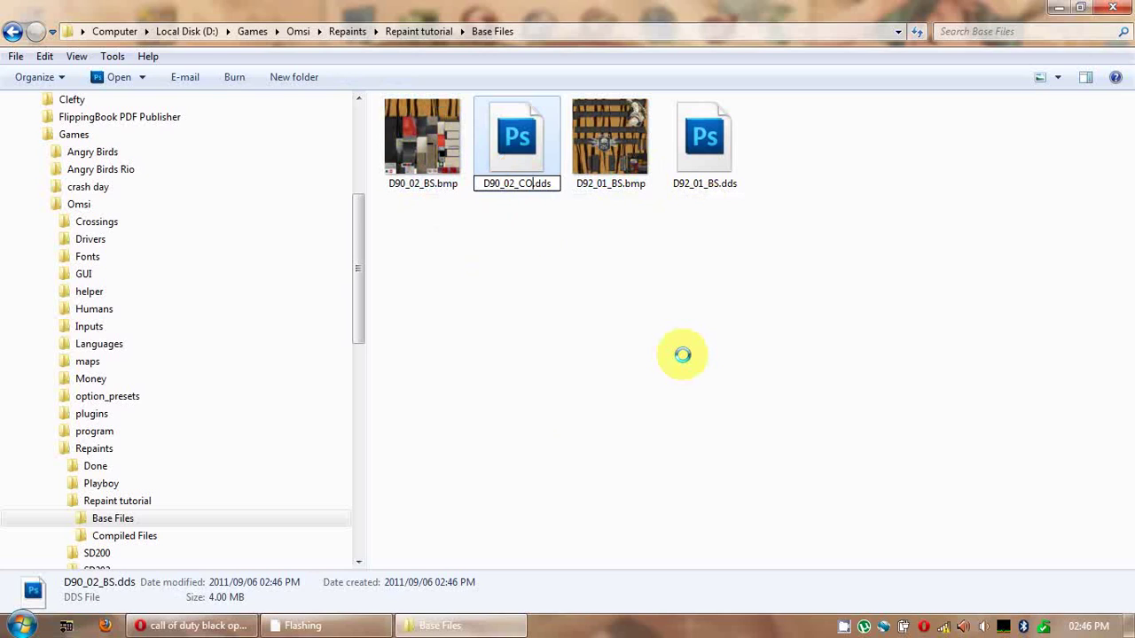
type("COD")
key("Return")
- Rename D92_01_BS.dds in the Base Files folder as D92_01_COD.dds
left_click(711, 184)
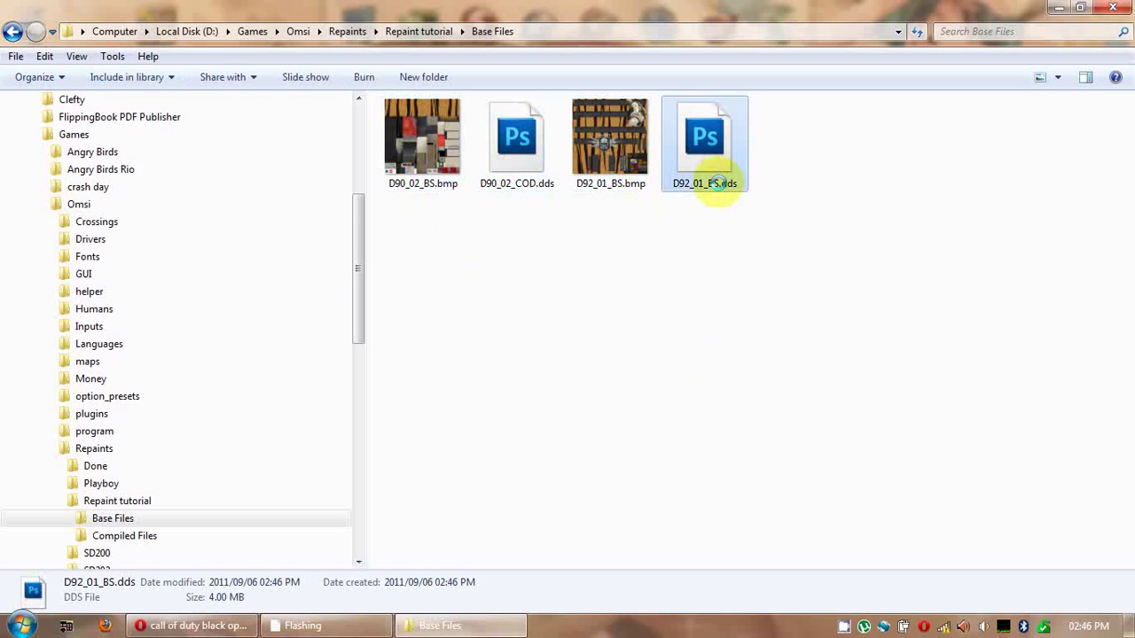
left_click(712, 184)
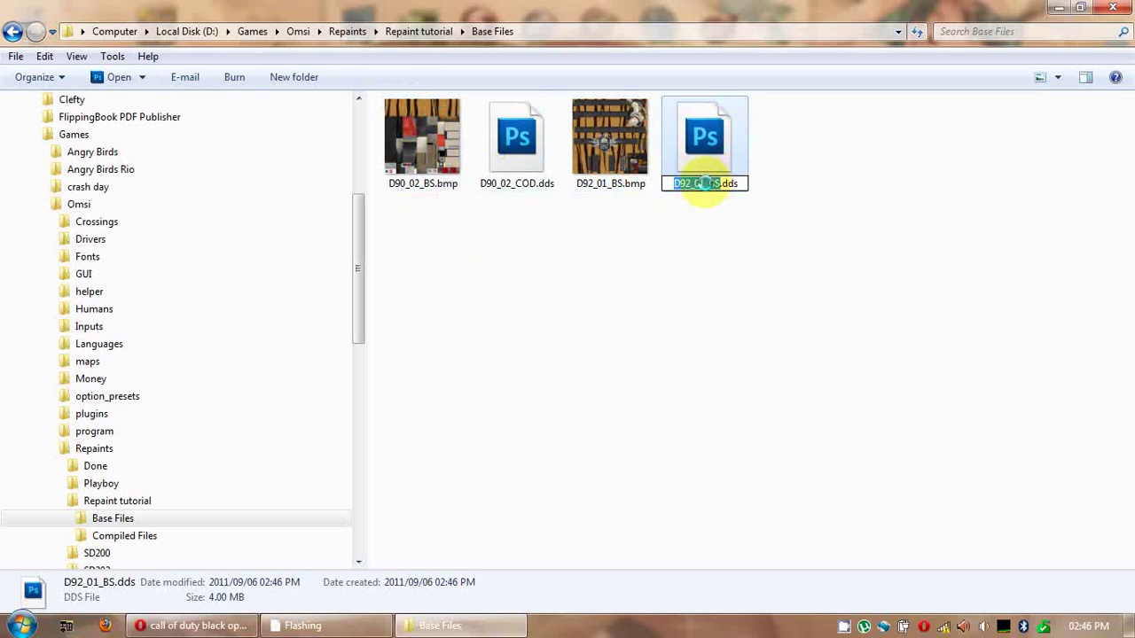
left_click(708, 184)
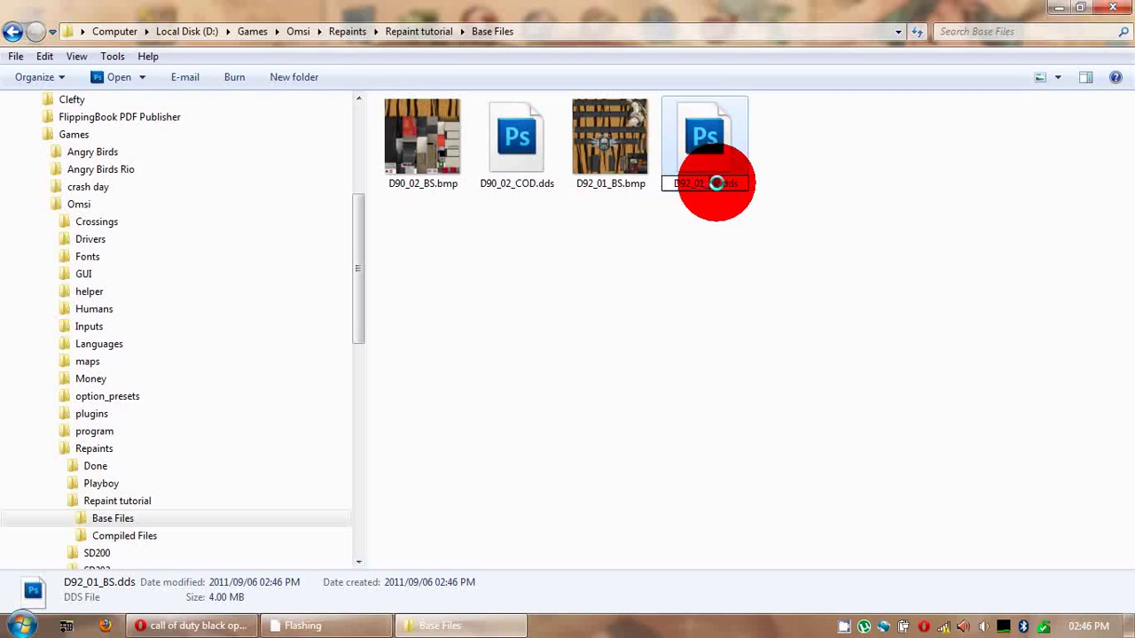
left_click_drag(716, 183, 721, 183)
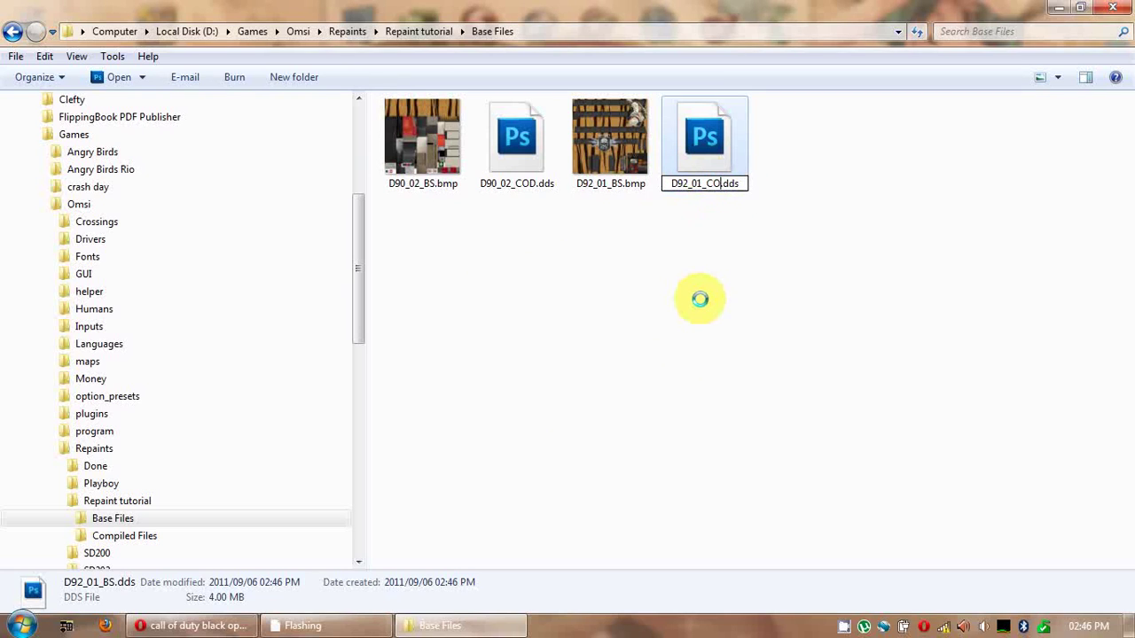
- Transfer D90_02_COD.dds and D92_01_COD.dds from Base Files into the Compiled Files folder
left_click(694, 119)
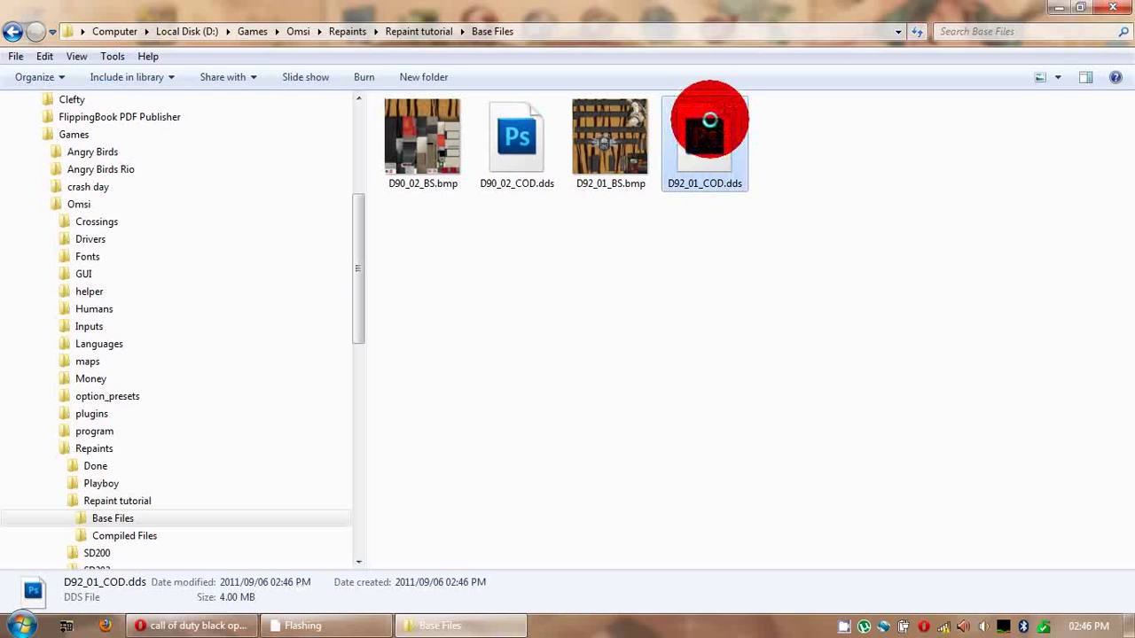
left_click(554, 154, "ctrl")
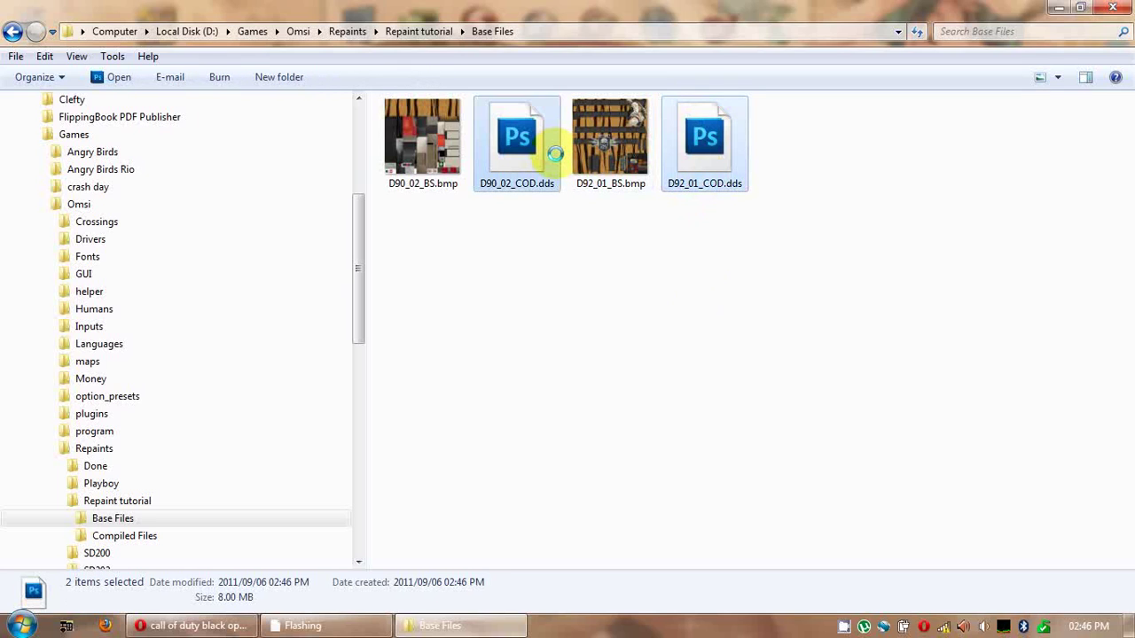
left_click(211, 531)
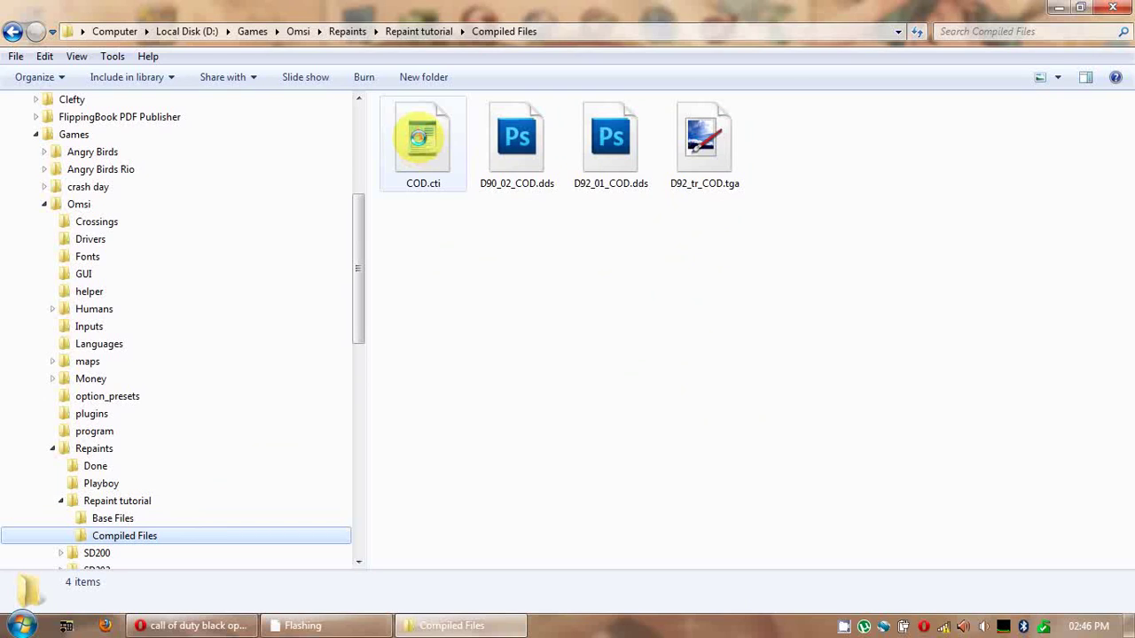
- Open COD.cti from the Compiled Files folder in WordPad and replace the text A.I.A with COD
mouse_move(421, 137)
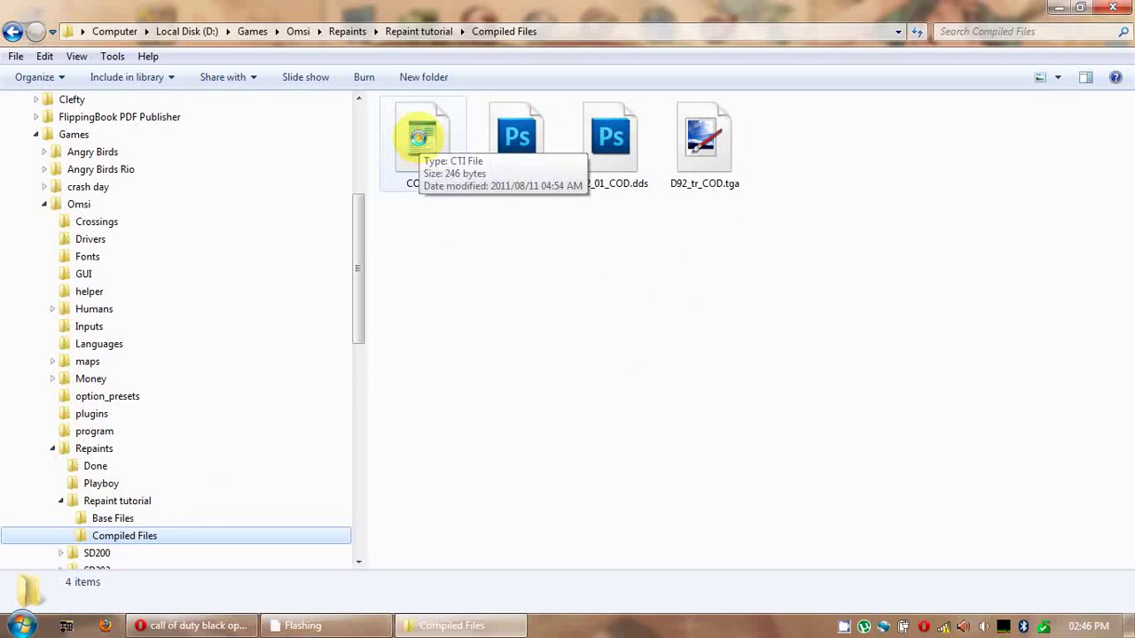
double_click(421, 137)
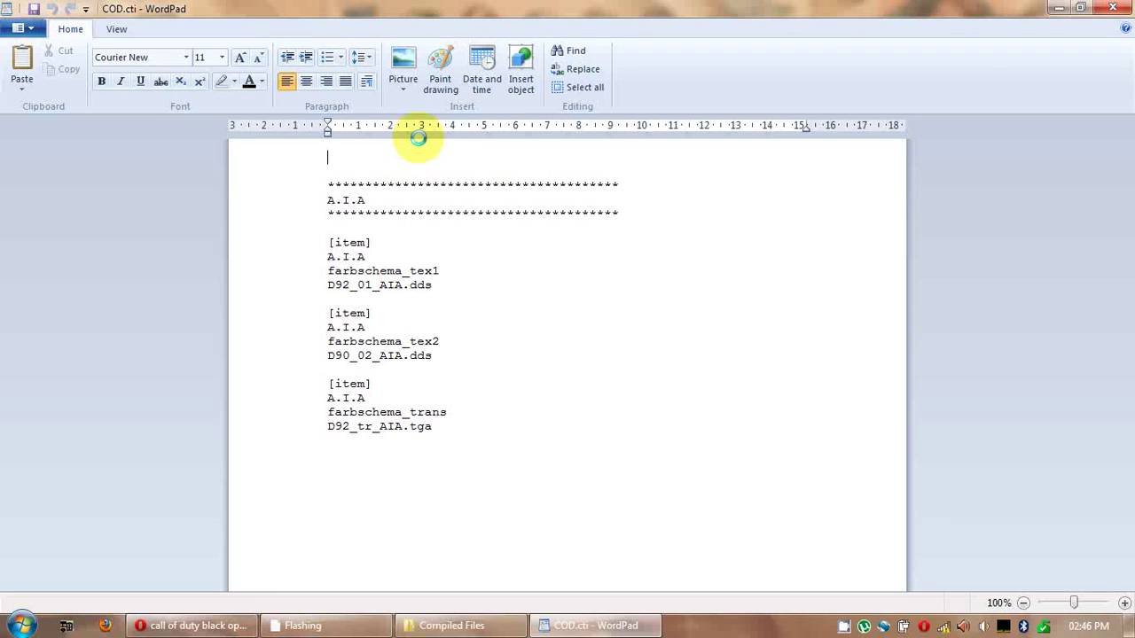
left_click_drag(377, 195, 310, 192)
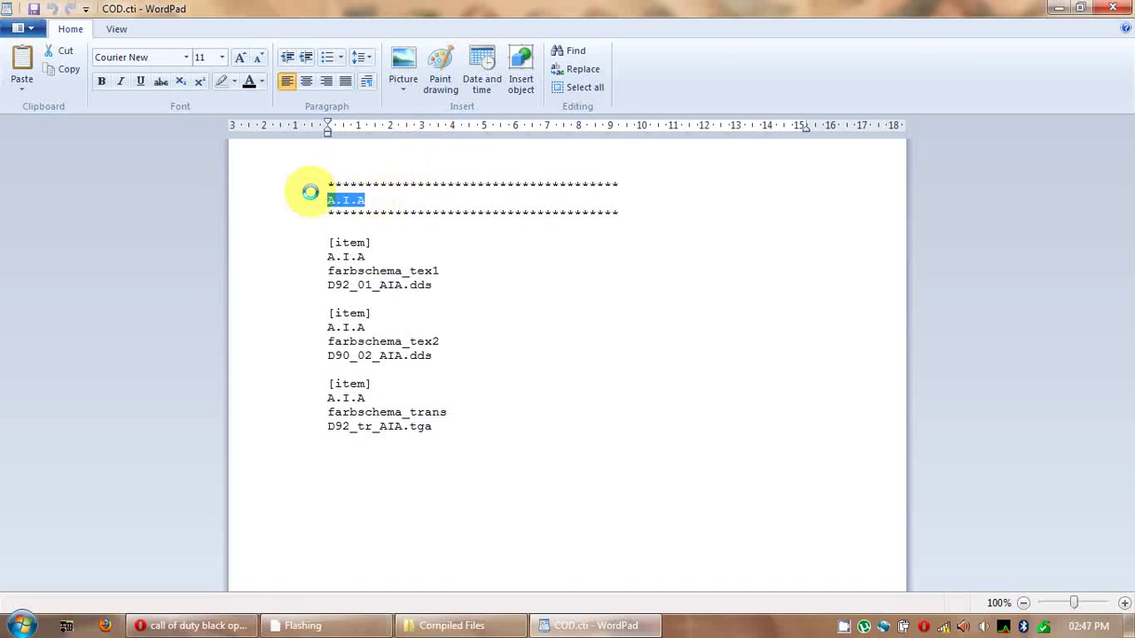
key("ctrl+h")
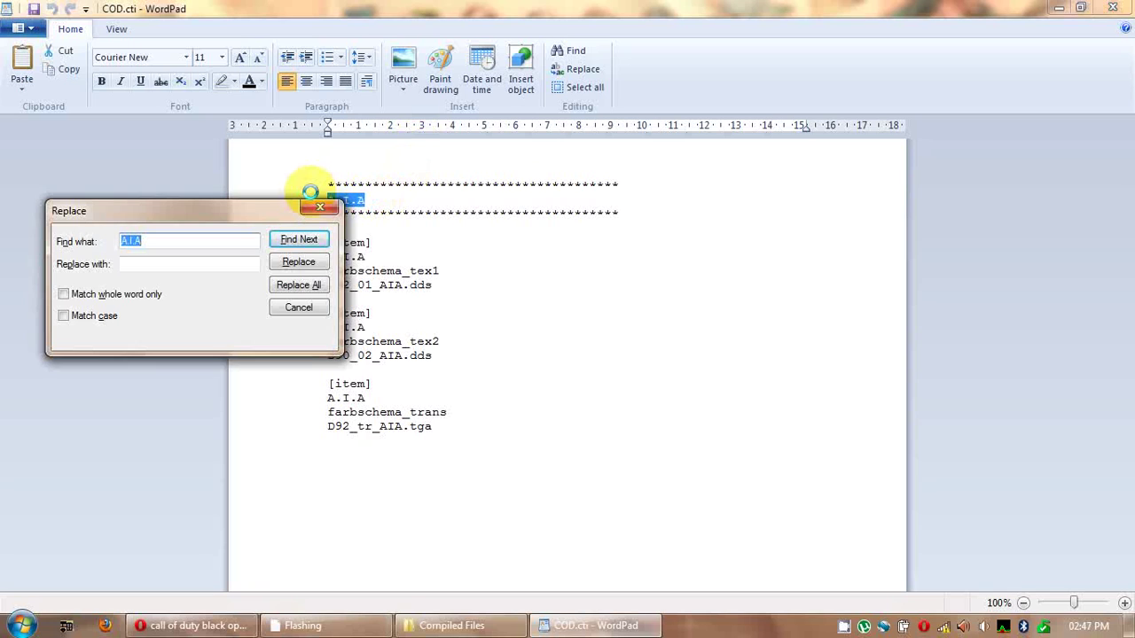
key("Tab")
type("COD")
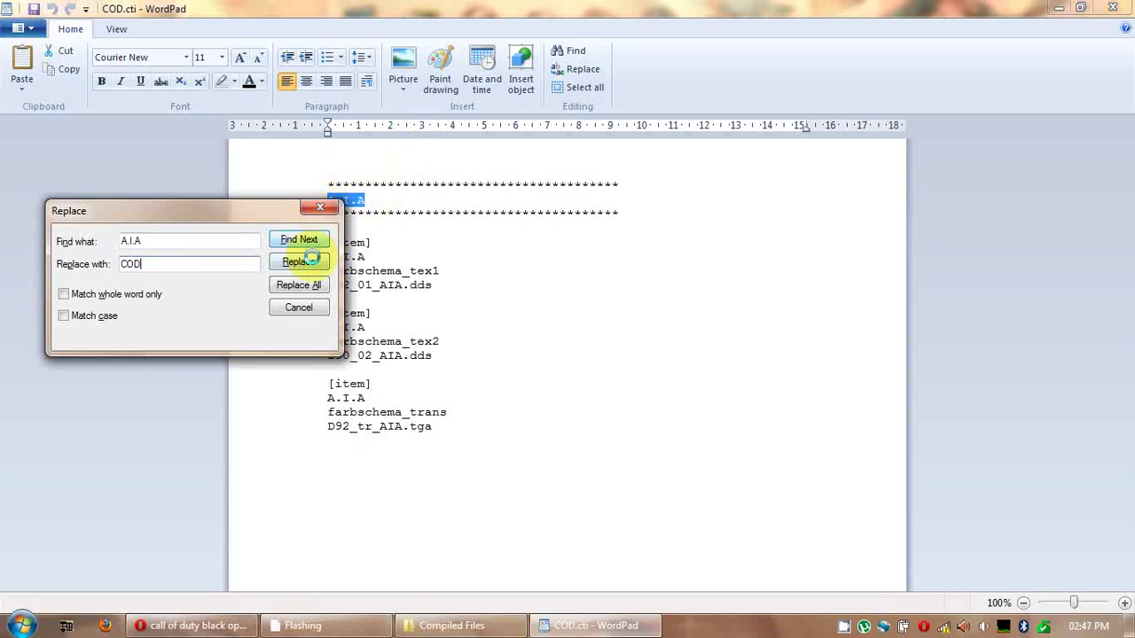